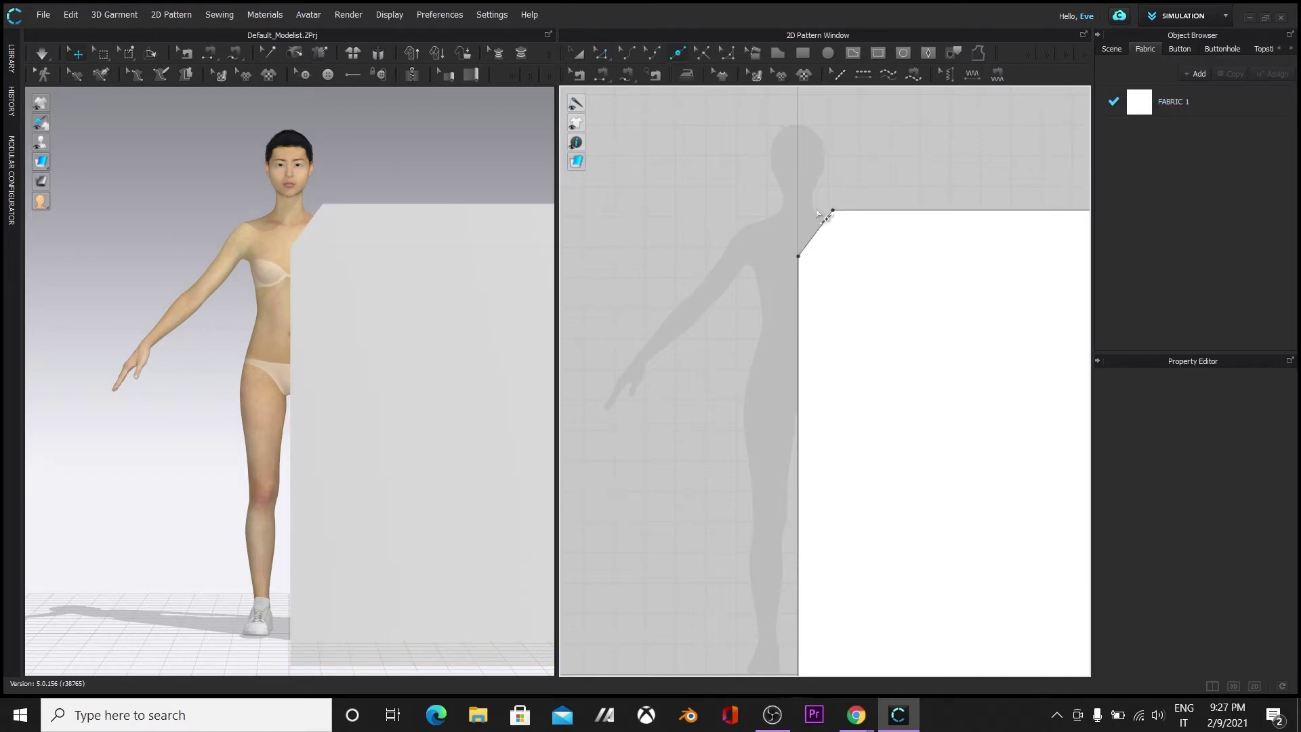
# Step: Add a point on the pattern's top edge beside the shoulder corner and pull it far down to hip level
pyautogui.click(869, 210)
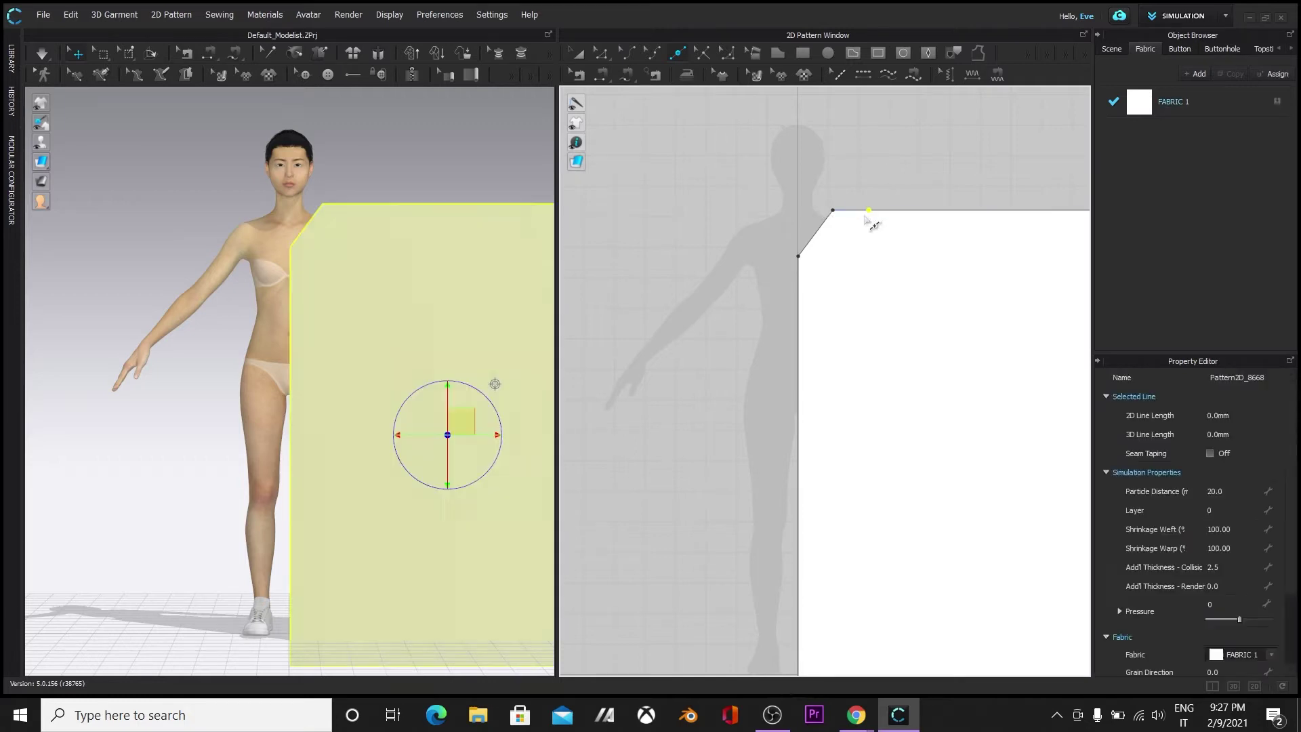
pyautogui.click(601, 54)
pyautogui.moveTo(869, 210); pyautogui.dragTo(893, 331)
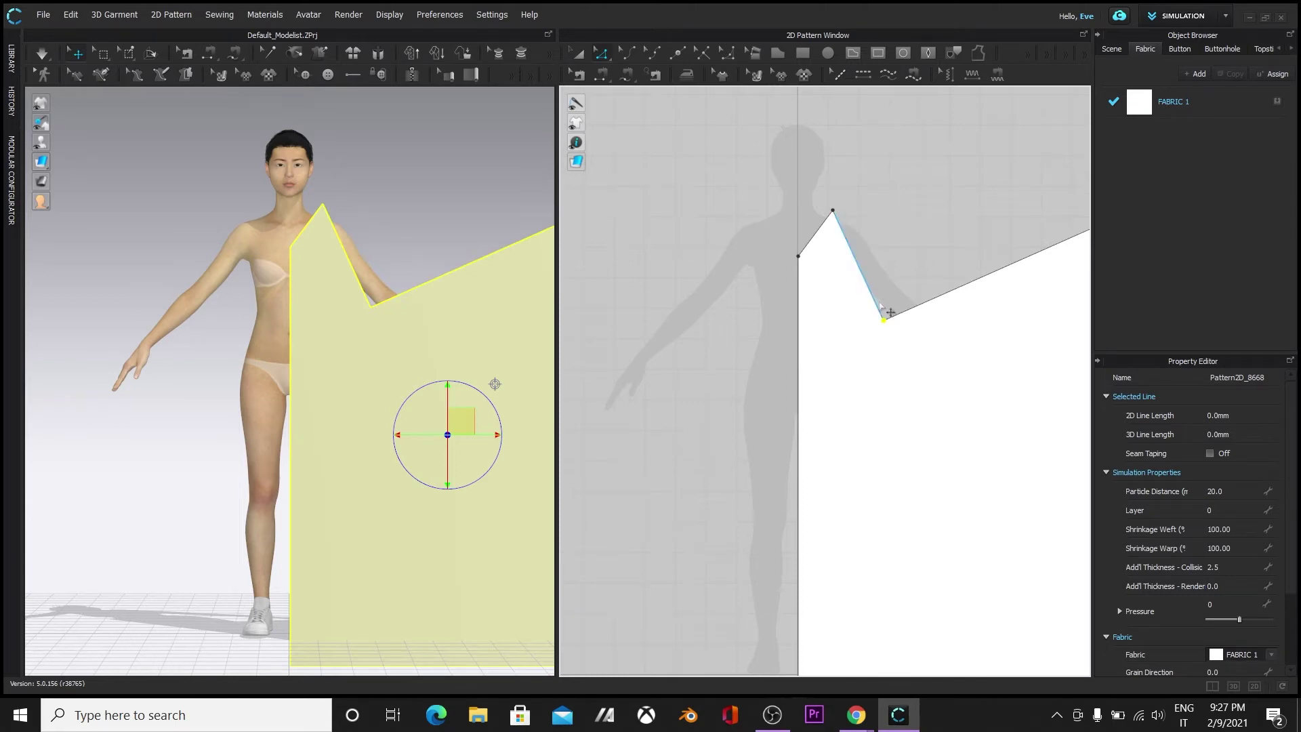
pyautogui.moveTo(883, 320); pyautogui.dragTo(890, 460)
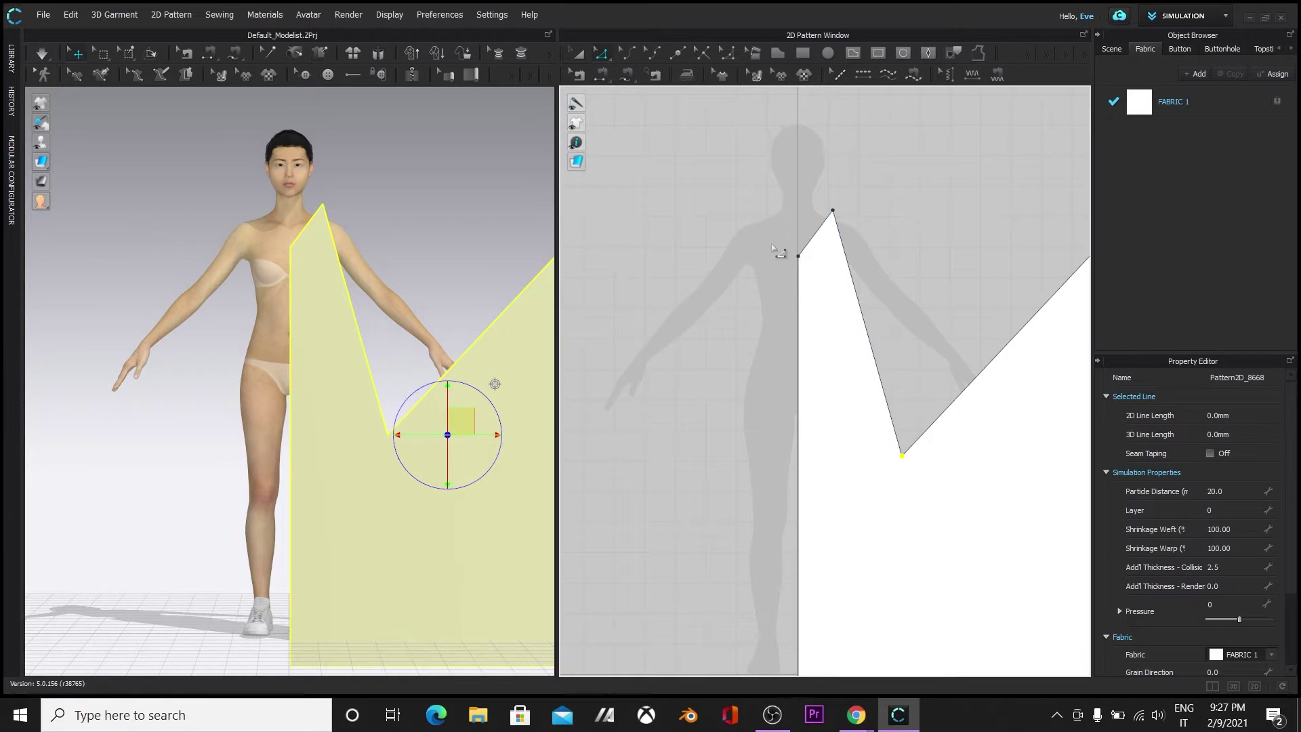
# Step: Add points on the upper side edge and on both edges near the shoulder tip, and delete the pointed tip
pyautogui.click(677, 53)
pyautogui.click(851, 273)
pyautogui.click(822, 224)
pyautogui.click(837, 226)
pyautogui.click(600, 58)
pyautogui.rightClick(833, 210)
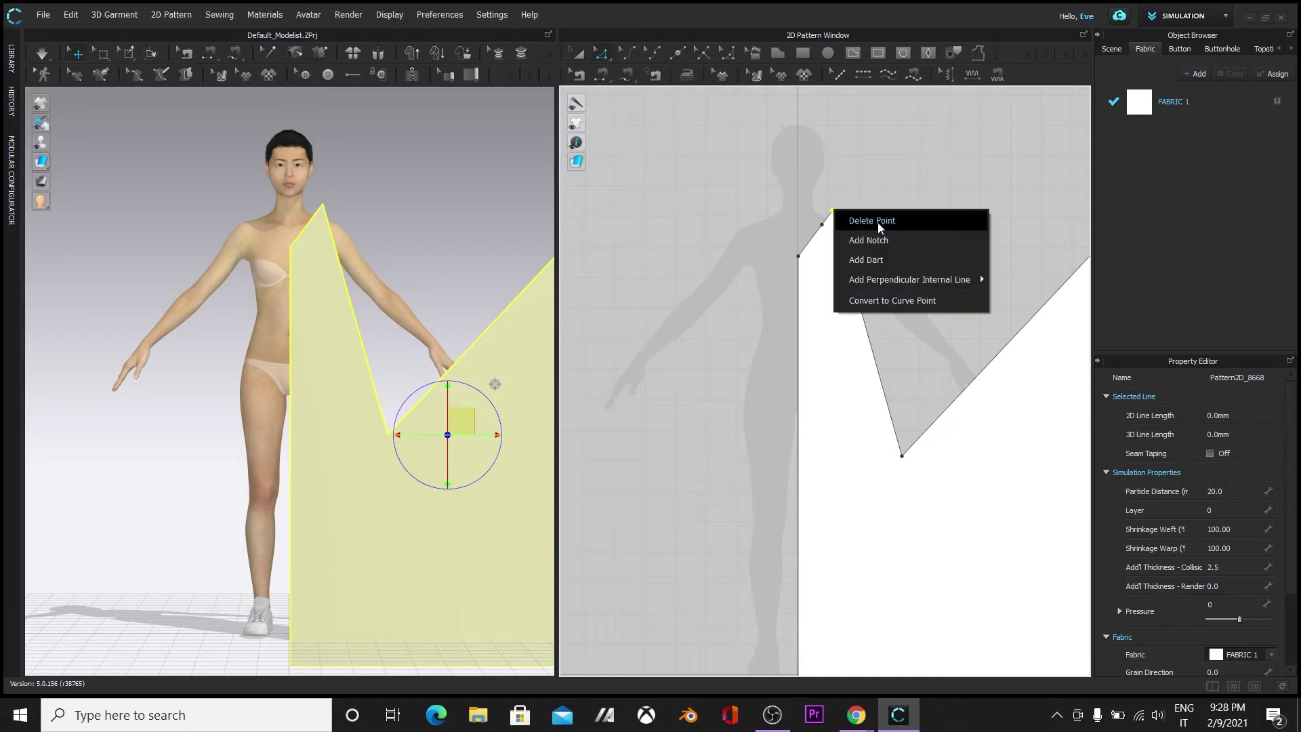
pyautogui.click(878, 223)
# Step: Shift the pattern piece slightly upward and shape the armhole and neck by adjusting the underarm and inner shoulder points
pyautogui.click(577, 56)
pyautogui.moveTo(835, 279); pyautogui.dragTo(835, 271)
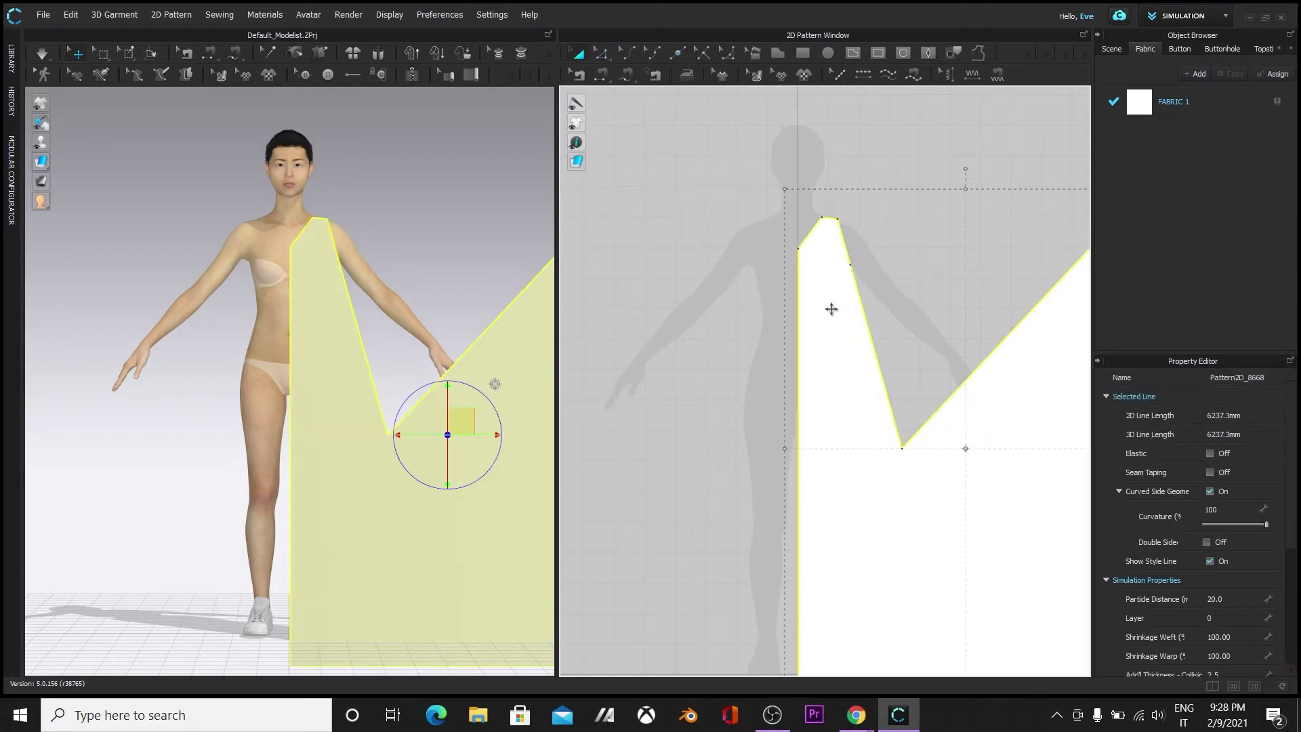
pyautogui.click(675, 93)
pyautogui.click(601, 54)
pyautogui.moveTo(850, 265); pyautogui.dragTo(837, 270)
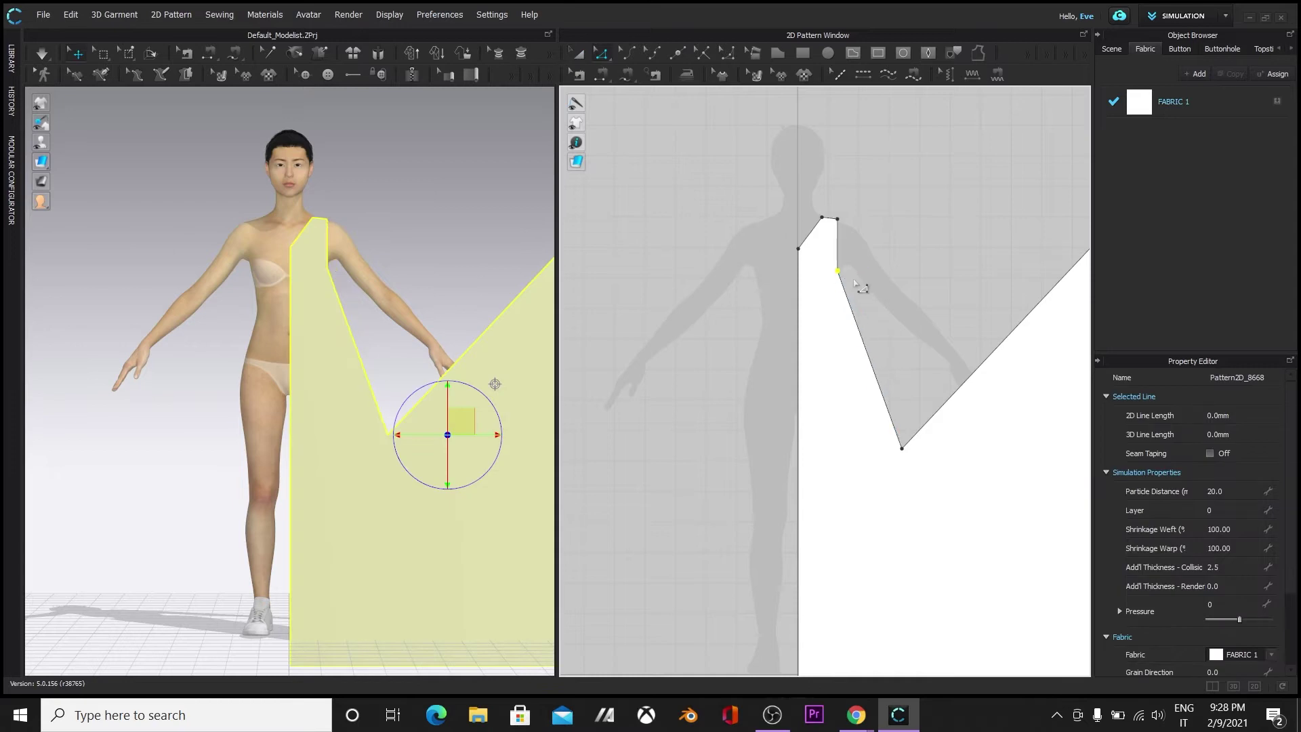
pyautogui.click(831, 222)
pyautogui.moveTo(821, 210); pyautogui.dragTo(822, 211)
# Step: Create a linked symmetric copy of the front piece and place it on the opposite side of the centre line
pyautogui.click(576, 54)
pyautogui.rightClick(867, 487)
pyautogui.click(919, 212)
pyautogui.click(629, 555)
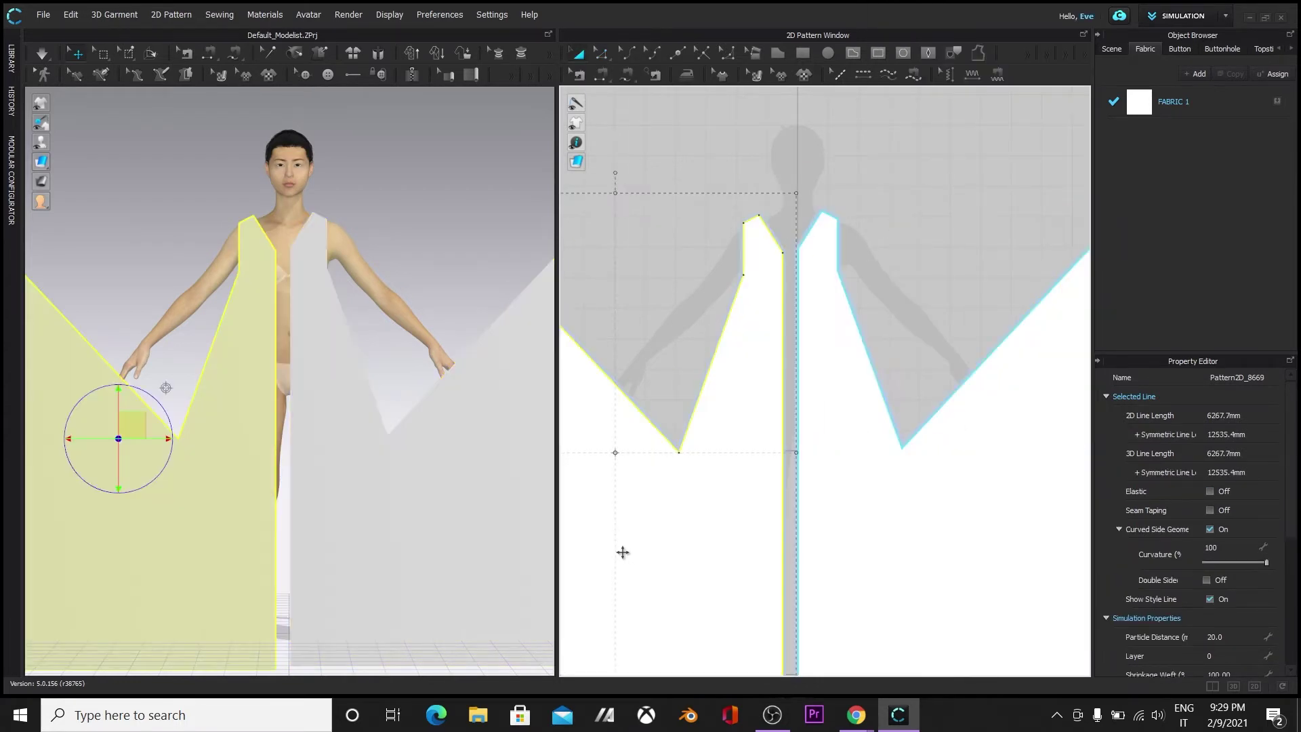
# Step: Copy both front pieces and paste the duplicates about 2686 mm to their right for the back
pyautogui.scroll(-3, 752, 511)
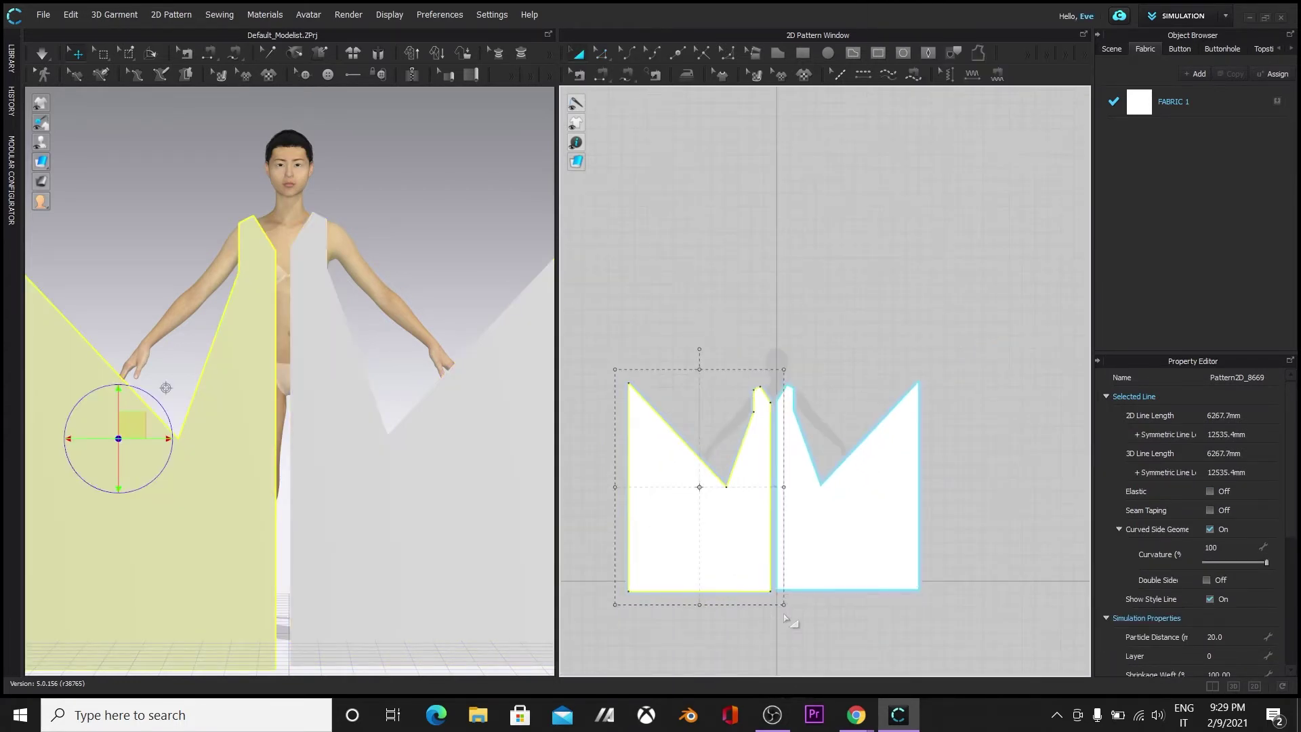
pyautogui.moveTo(600, 347); pyautogui.dragTo(986, 597)
pyautogui.rightClick(874, 539)
pyautogui.click(905, 75)
pyautogui.hotkey('ctrl', 'v')
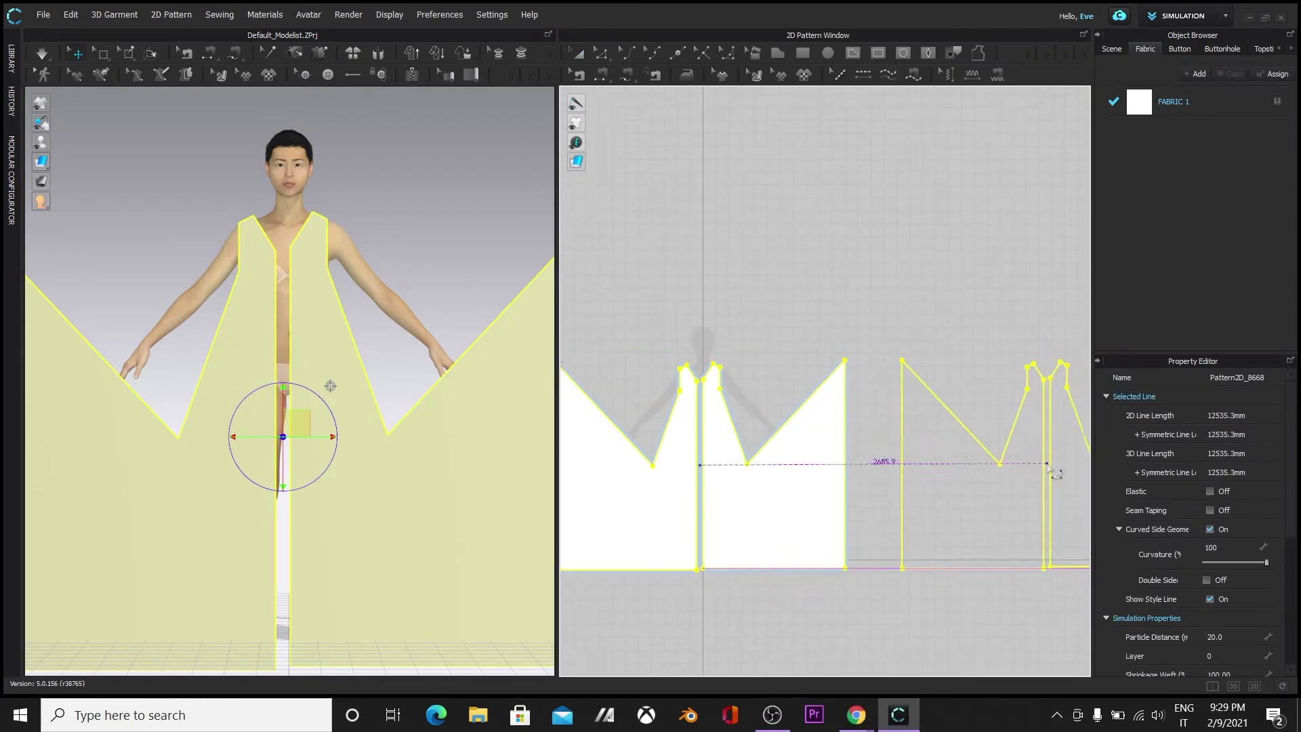
pyautogui.click(1051, 465)
# Step: Flip the duplicated back pieces in 3D and move them sideways into line with the avatar
pyautogui.rightClick(523, 480)
pyautogui.click(590, 313)
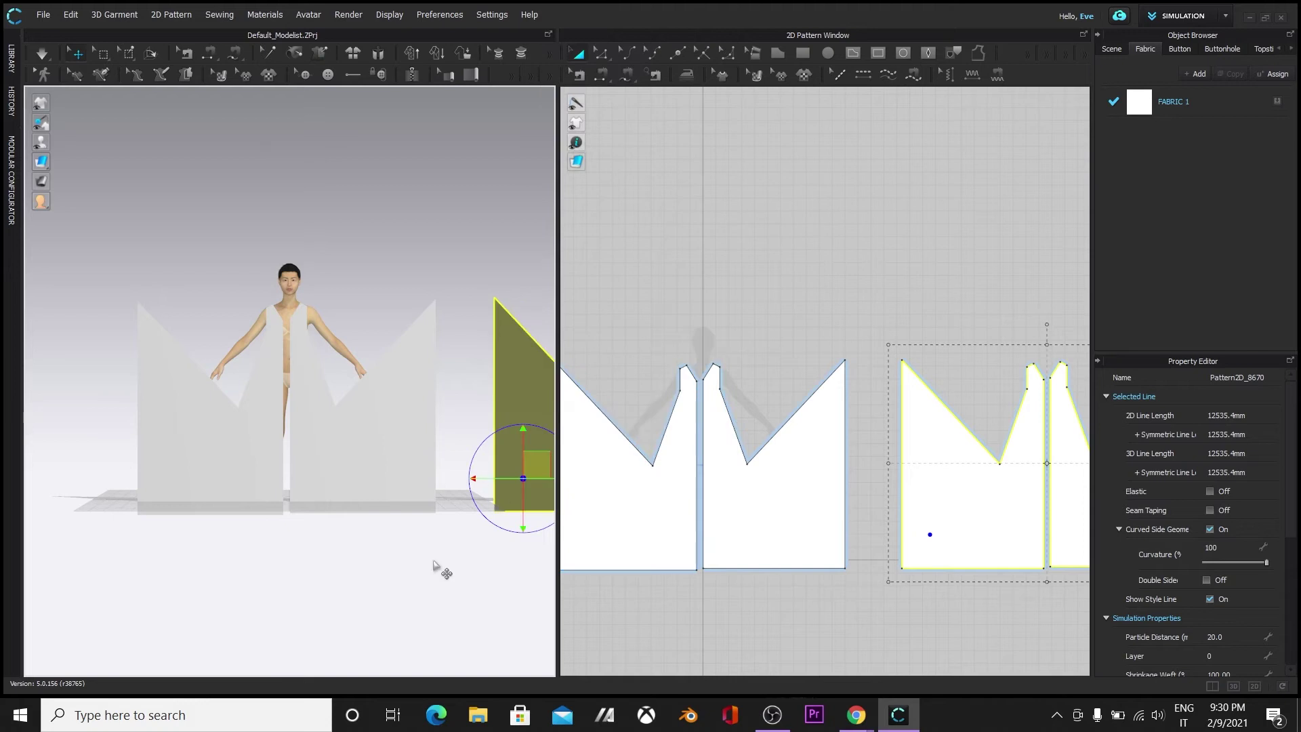
pyautogui.moveTo(530, 463); pyautogui.dragTo(171, 431)
# Step: Select both back pieces and move them behind the avatar in 3D, leaving the front pieces in front
pyautogui.click(452, 612)
pyautogui.moveTo(452, 612); pyautogui.dragTo(308, 637, button='right')
pyautogui.moveTo(252, 439)
pyautogui.mouseDown()
pyautogui.moveTo(299, 464)
pyautogui.moveTo(258, 454)
pyautogui.mouseUp()
pyautogui.scroll(-2, 805, 501)
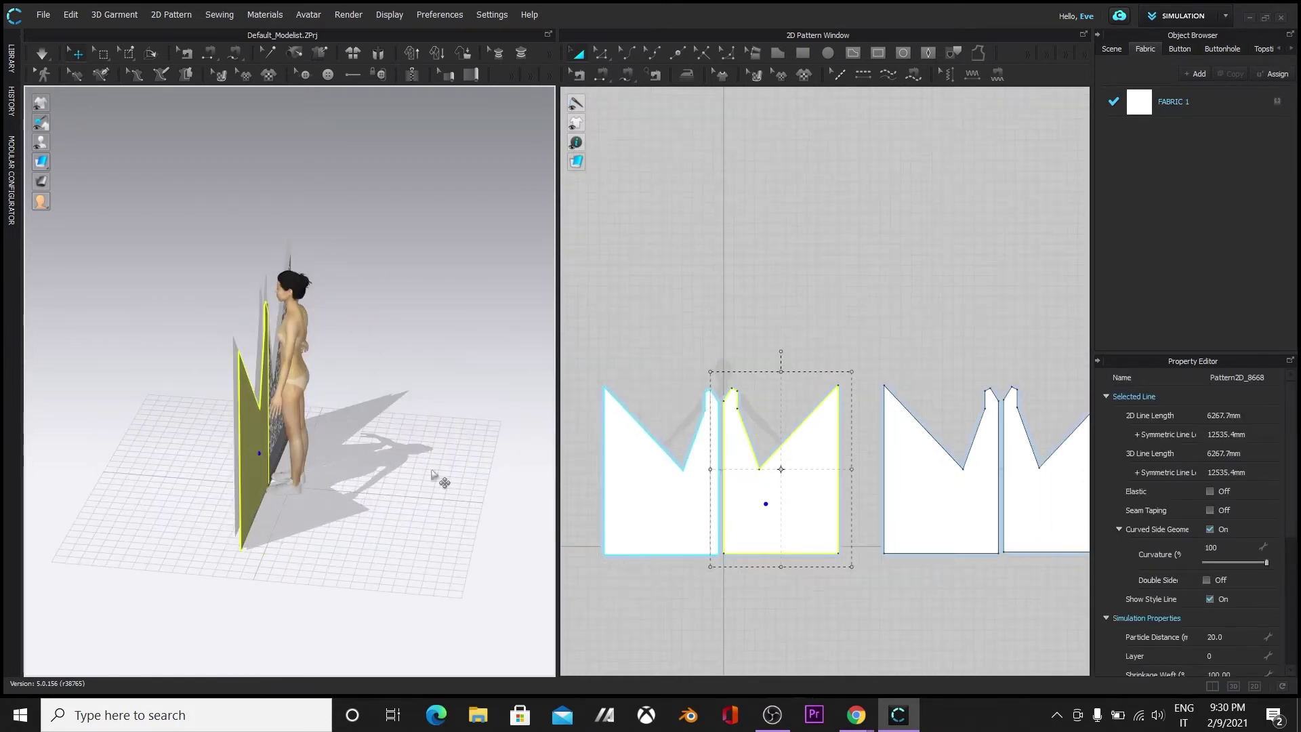
pyautogui.click(428, 472)
pyautogui.scroll(-2, 822, 501)
pyautogui.moveTo(822, 500); pyautogui.dragTo(682, 513, button='middle')
pyautogui.moveTo(713, 321); pyautogui.dragTo(953, 564)
pyautogui.moveTo(240, 361); pyautogui.dragTo(286, 378)
# Step: Examine the arrangement of the front and back pieces around the avatar
pyautogui.moveTo(303, 610); pyautogui.dragTo(196, 461, button='right')
pyautogui.moveTo(86, 571); pyautogui.dragTo(284, 549, button='right')
pyautogui.scroll(3, 285, 548)
pyautogui.moveTo(145, 446); pyautogui.dragTo(191, 561, button='right')
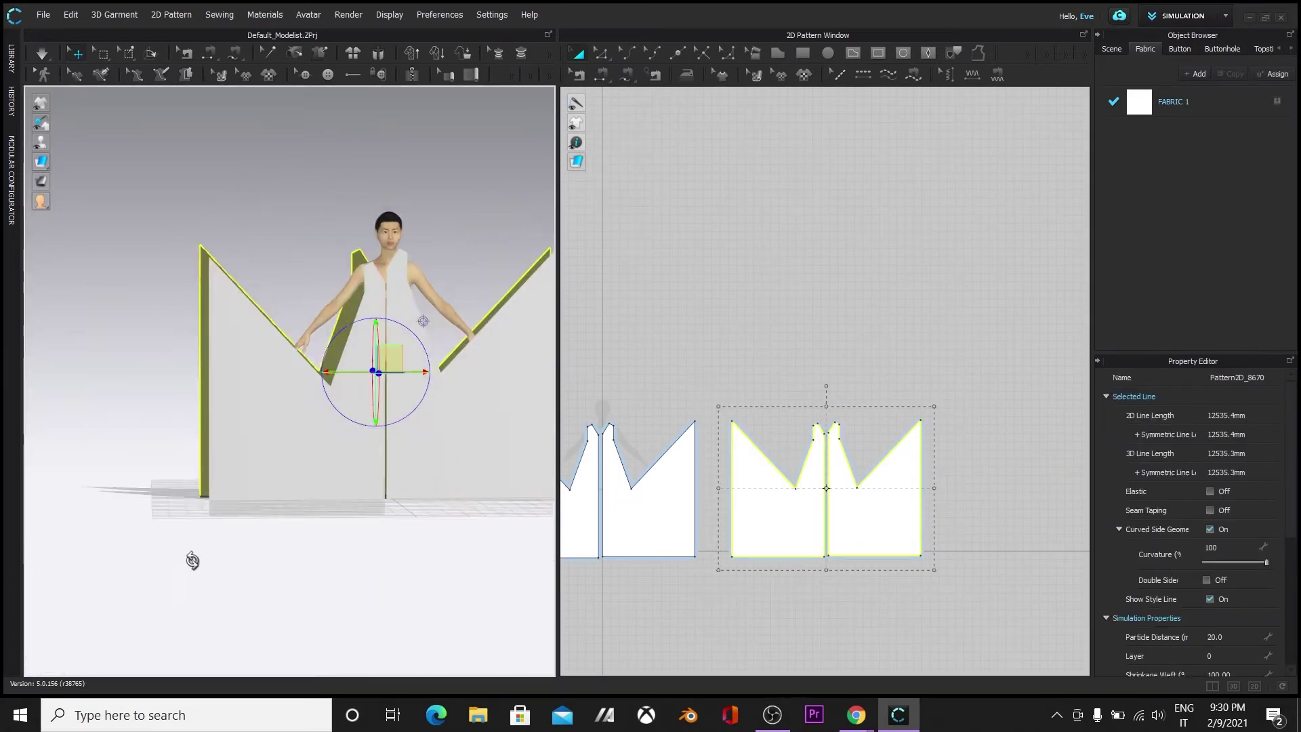
pyautogui.moveTo(192, 561); pyautogui.dragTo(99, 590, button='middle')
pyautogui.click(254, 370)
pyautogui.scroll(-2, 847, 583)
pyautogui.moveTo(847, 583); pyautogui.dragTo(829, 553, button='middle')
pyautogui.moveTo(829, 554); pyautogui.dragTo(832, 521, button='right')
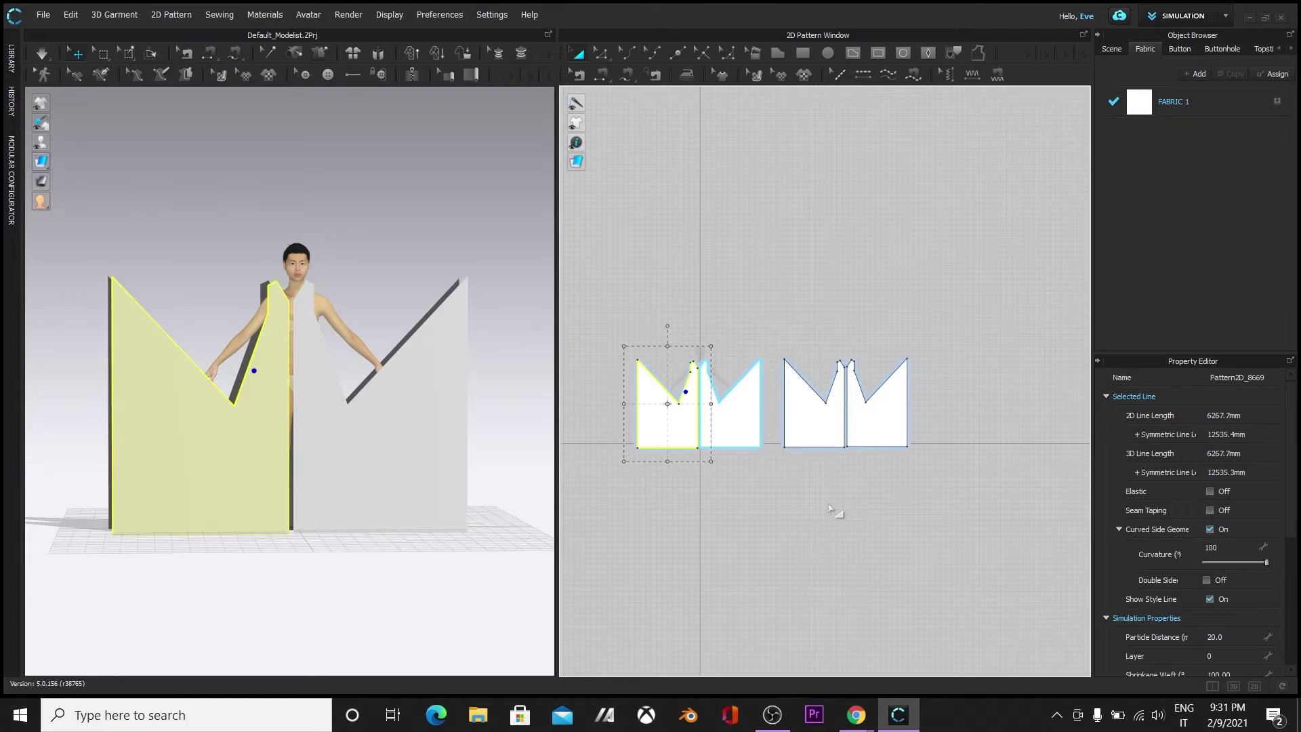
pyautogui.click(601, 75)
pyautogui.scroll(2, 485, 433)
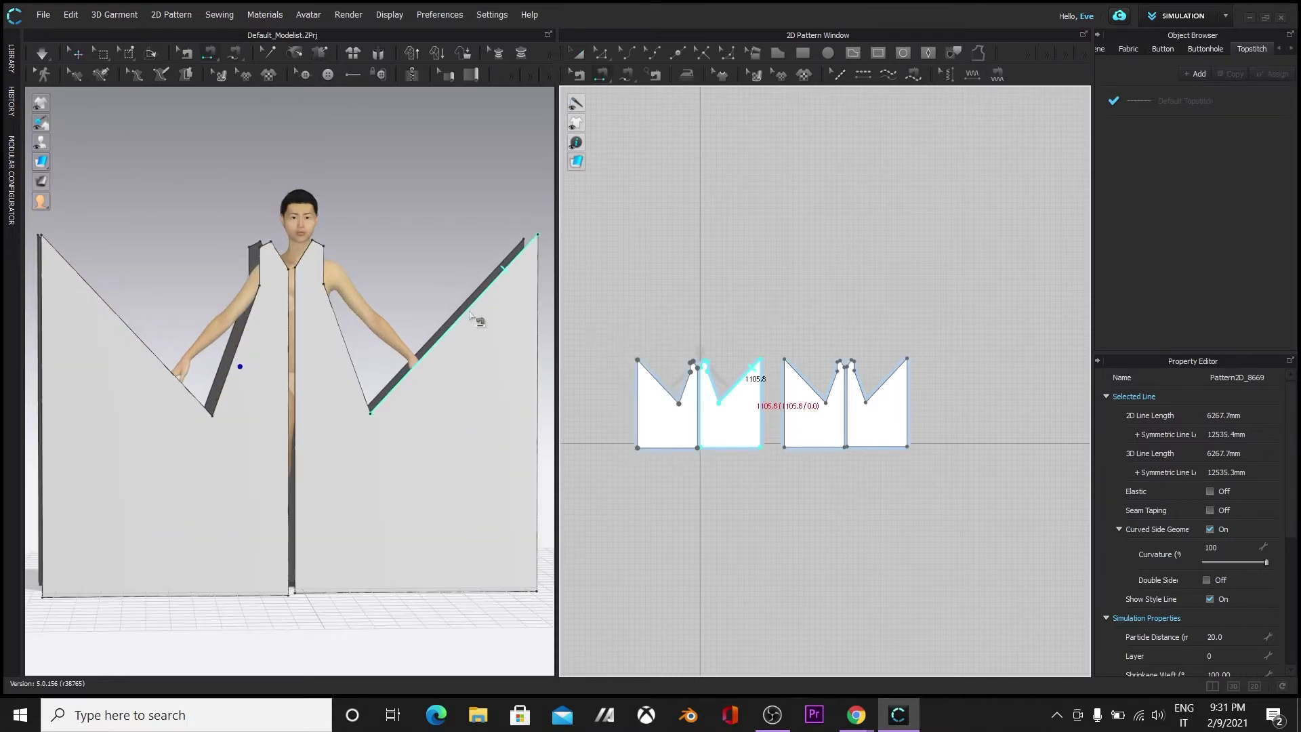
pyautogui.click(578, 53)
# Step: Show the avatar's joints, raise both arms to nearly horizontal, and hide the joints again
pyautogui.moveTo(42, 123)
pyautogui.click(122, 144)
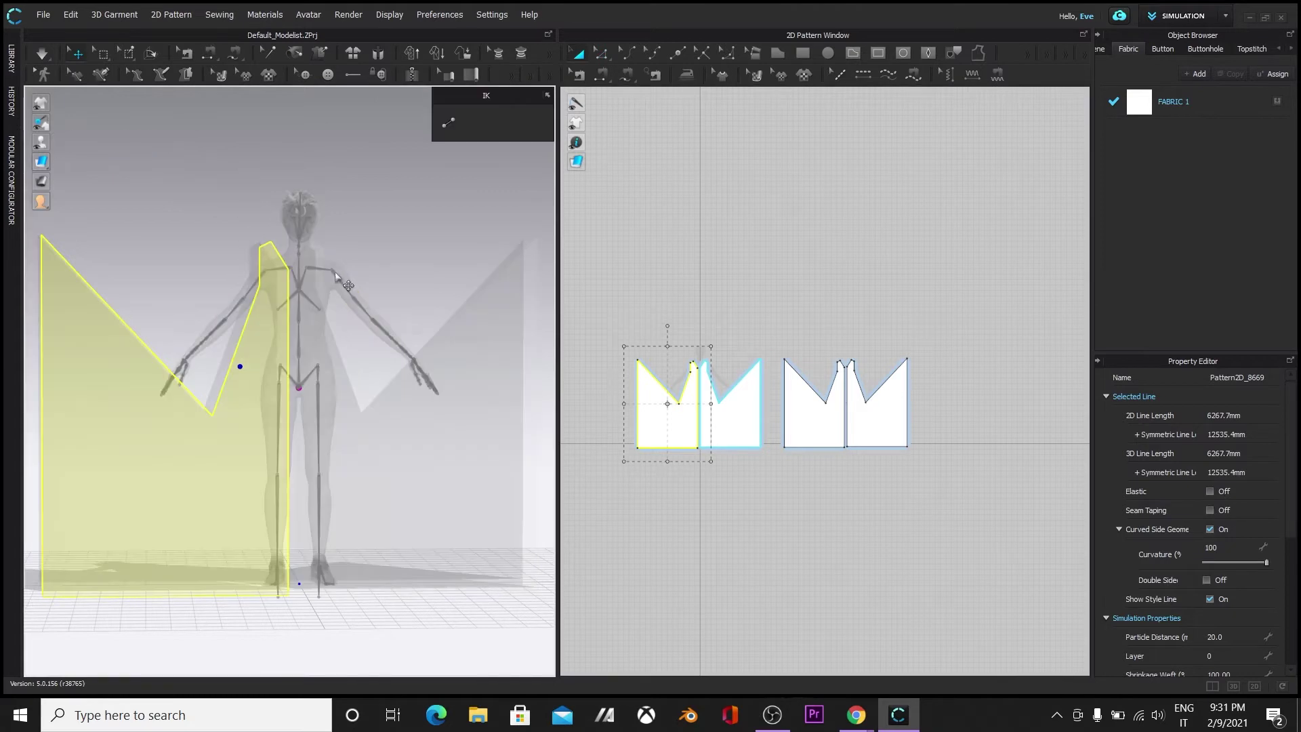
pyautogui.click(343, 279)
pyautogui.scroll(2, 368, 279)
pyautogui.moveTo(368, 278); pyautogui.dragTo(395, 249)
pyautogui.click(231, 292)
pyautogui.moveTo(227, 298); pyautogui.dragTo(205, 237)
pyautogui.moveTo(42, 142)
pyautogui.click(122, 145)
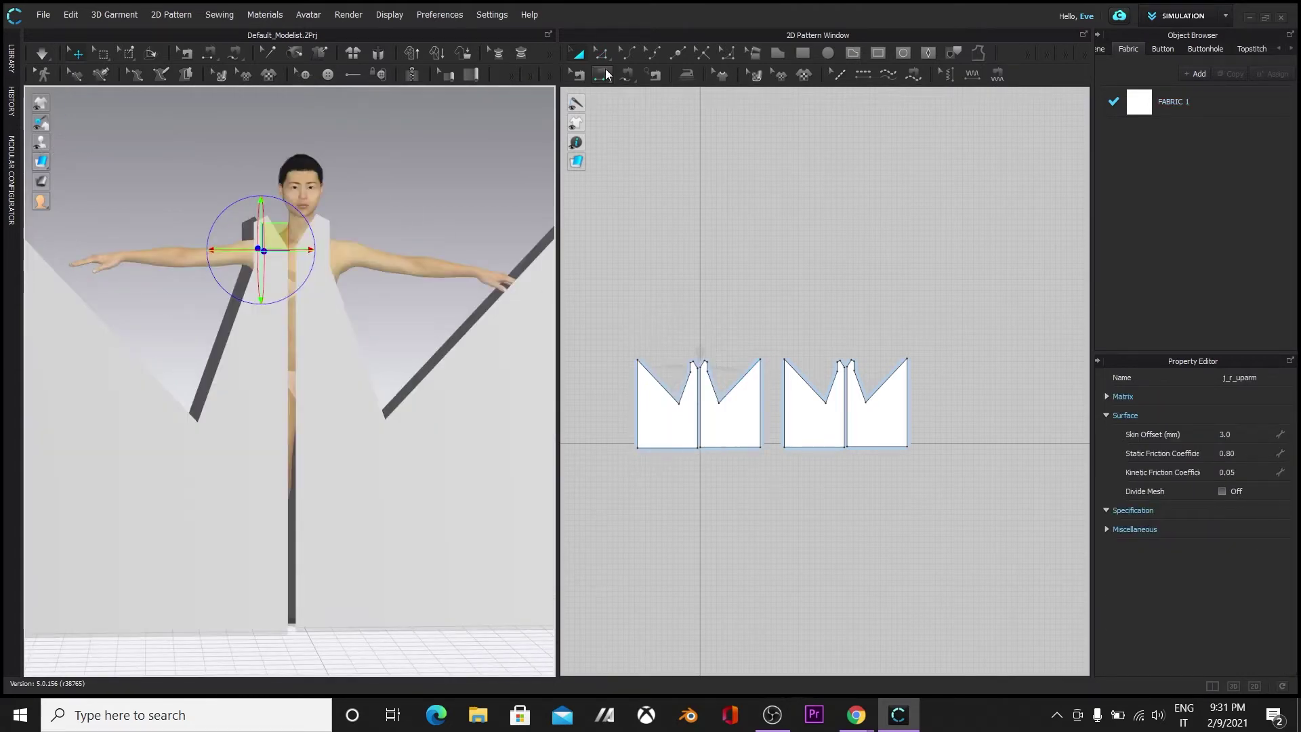
# Step: Segment-sew the front and back together at the avatar's left shoulder and along the slanted side below the armhole
pyautogui.click(602, 75)
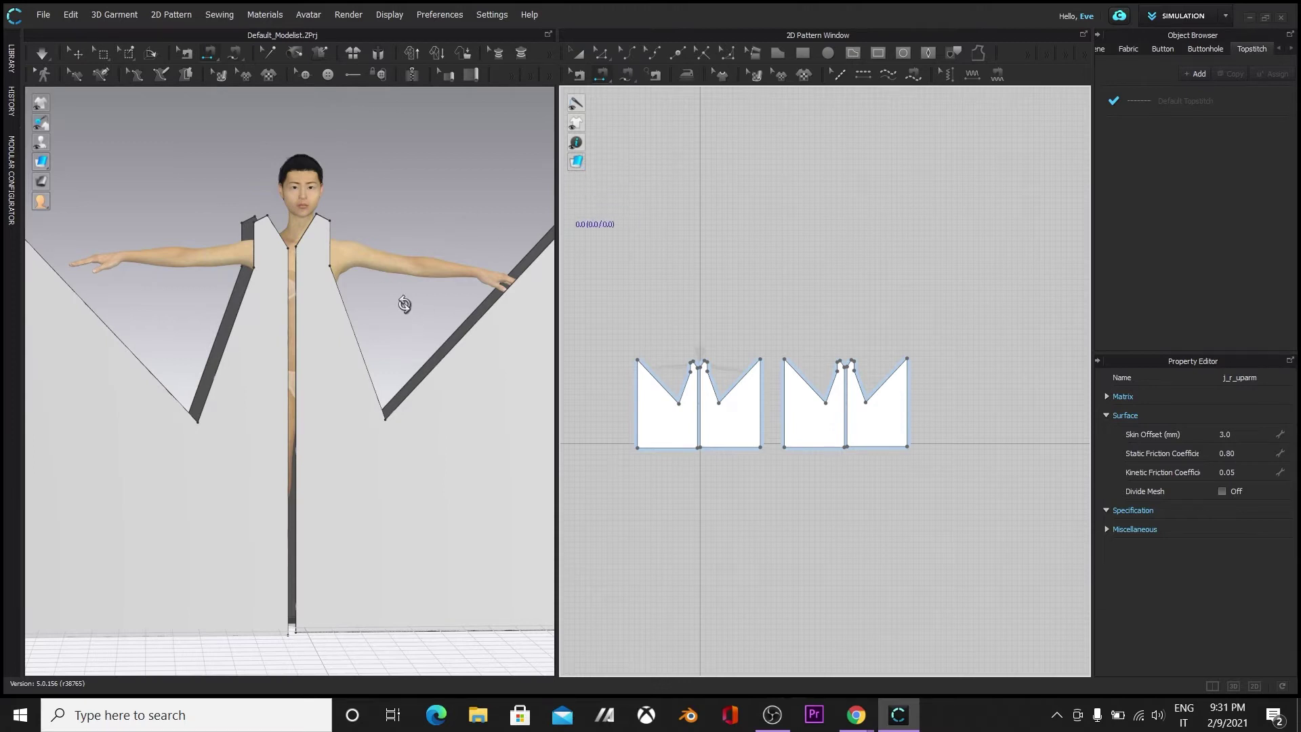
pyautogui.moveTo(405, 304); pyautogui.dragTo(288, 335, button='right')
pyautogui.scroll(2, 260, 261)
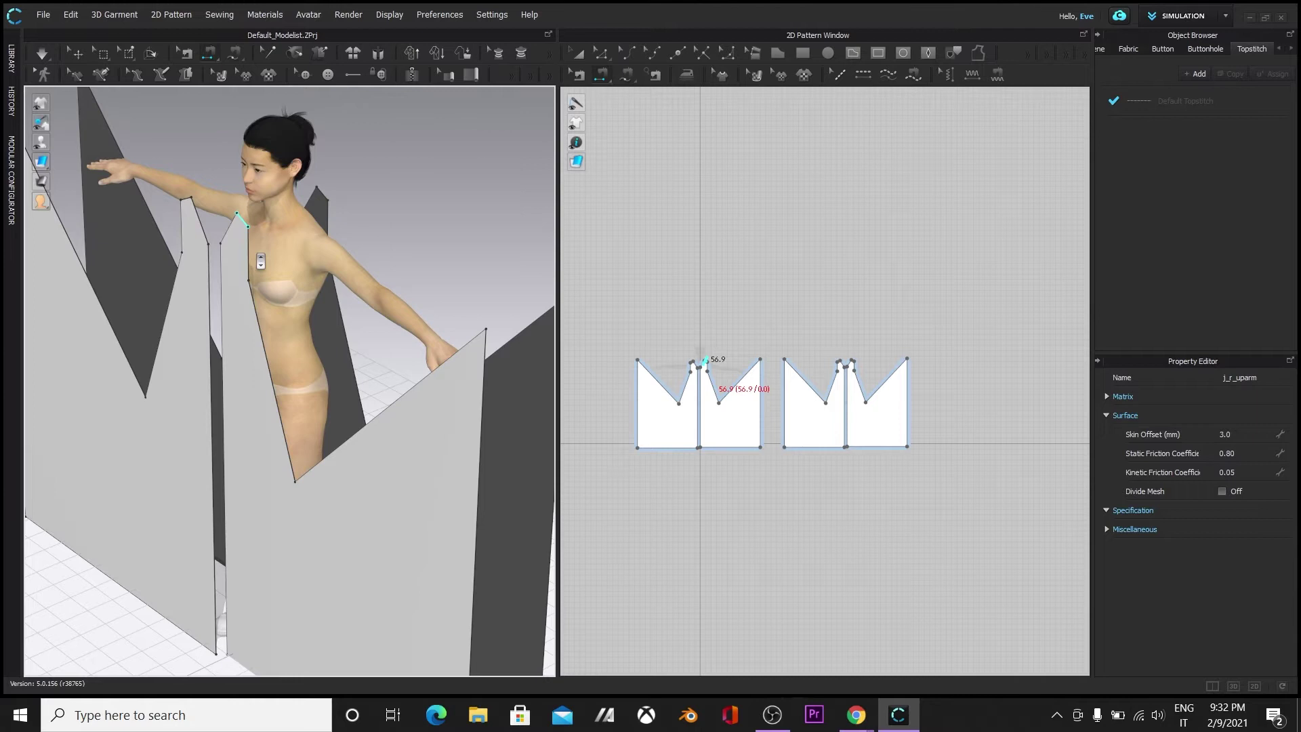
pyautogui.scroll(1, 261, 261)
pyautogui.click(234, 188)
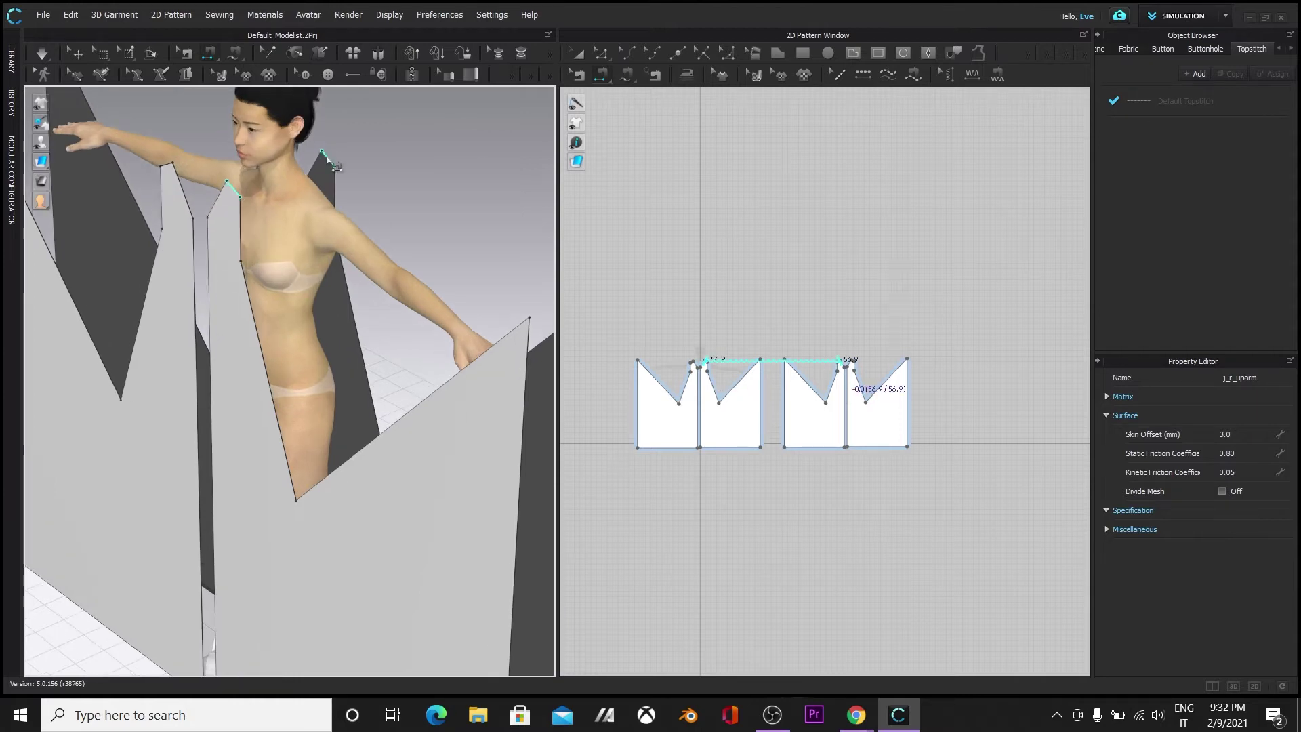
pyautogui.click(327, 158)
pyautogui.click(252, 311)
pyautogui.click(350, 299)
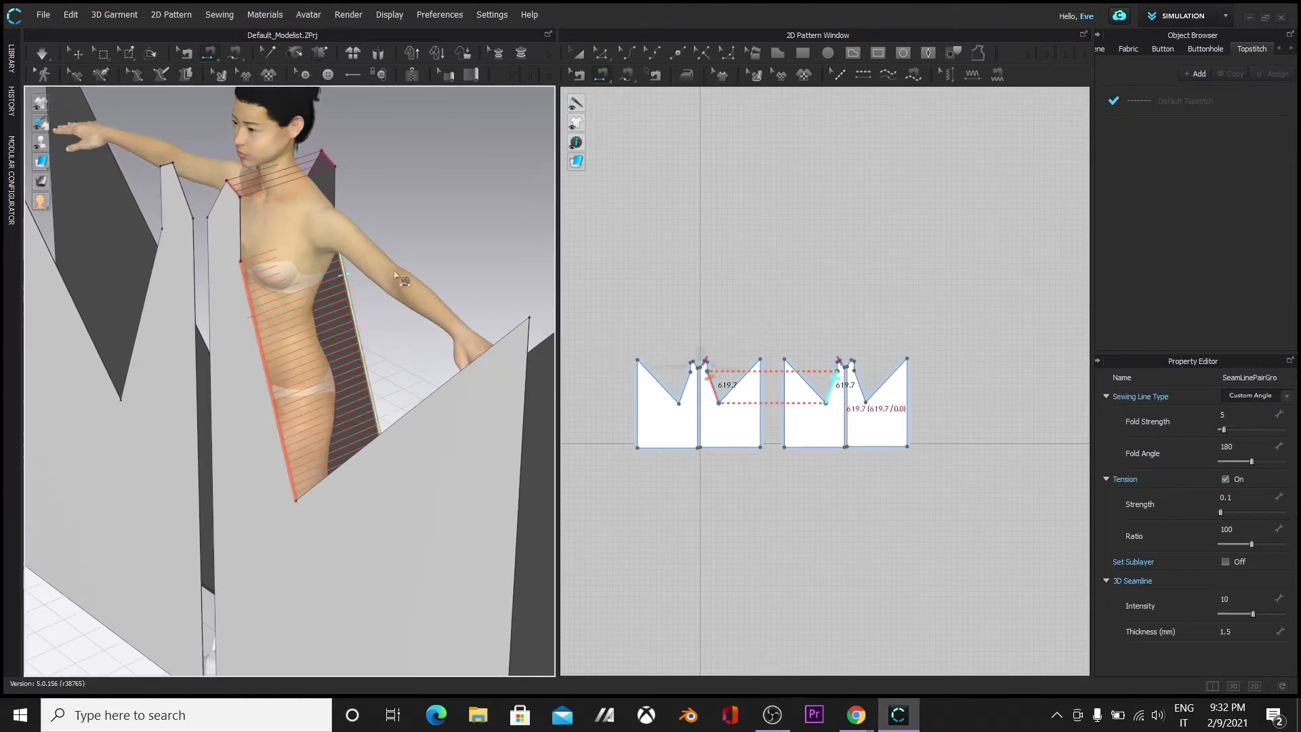
# Step: Segment-sew the outer vertical edges and the rising diagonal skirt edges of front and back on the avatar's left side
pyautogui.scroll(-1, 383, 331)
pyautogui.moveTo(468, 293); pyautogui.dragTo(329, 236, button='middle')
pyautogui.moveTo(371, 206); pyautogui.dragTo(318, 271, button='right')
pyautogui.click(262, 453)
pyautogui.click(372, 453)
pyautogui.moveTo(372, 452); pyautogui.dragTo(354, 353, button='right')
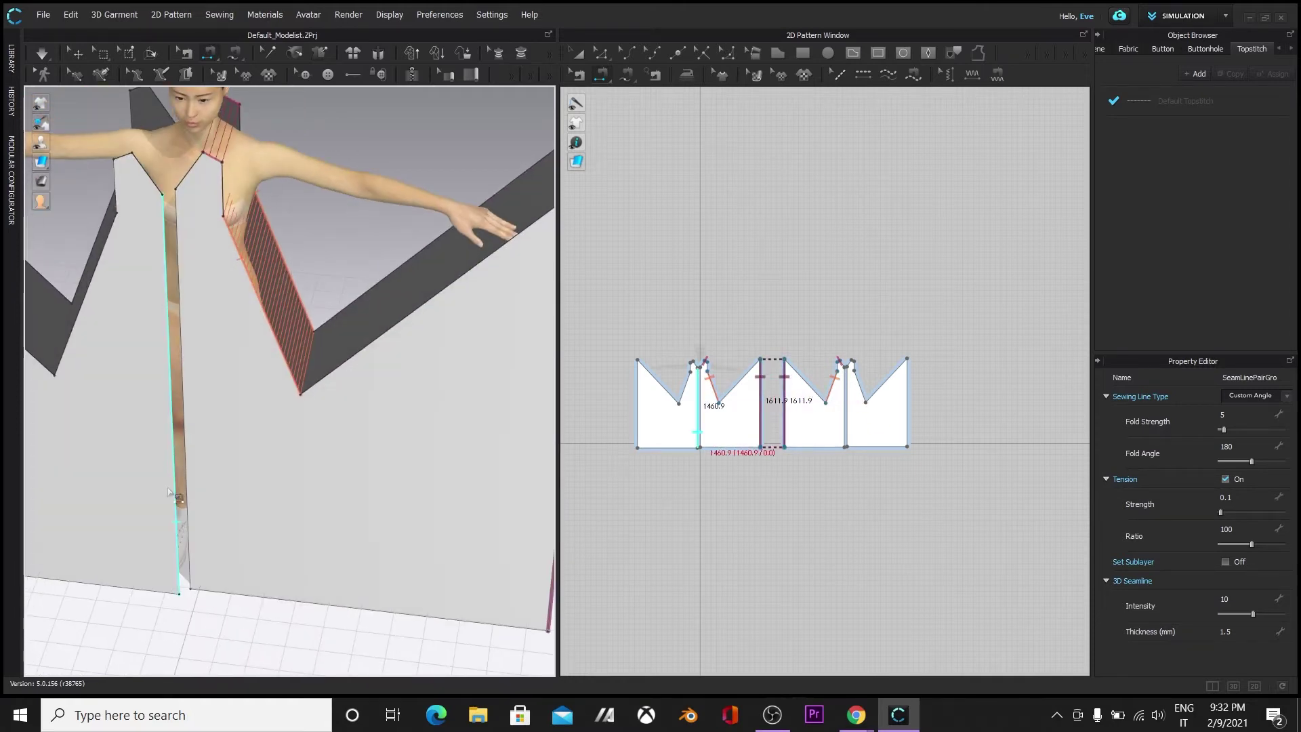
pyautogui.click(352, 353)
pyautogui.click(353, 302)
# Step: Segment-sew the matching front and back edges on the avatar's right side
pyautogui.scroll(-1, 251, 523)
pyautogui.moveTo(144, 567); pyautogui.dragTo(27, 332, button='right')
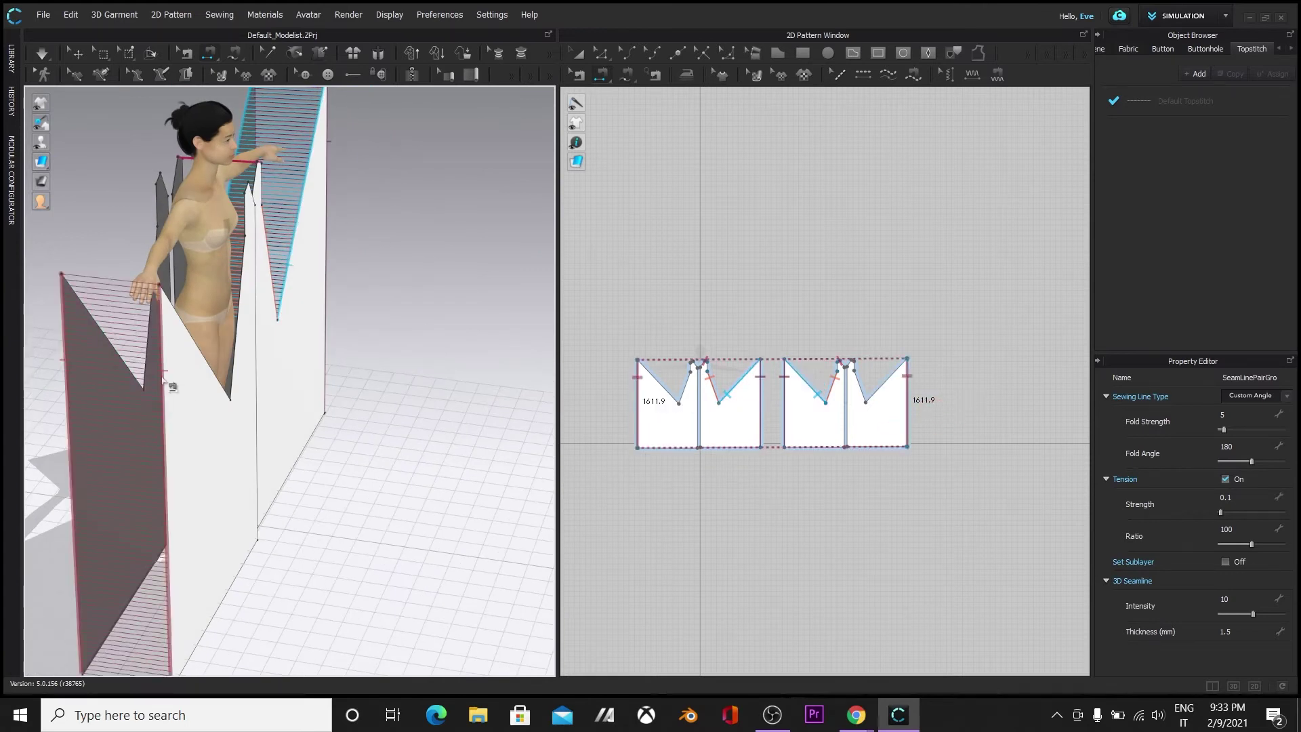
pyautogui.moveTo(168, 401); pyautogui.dragTo(234, 303, button='right')
pyautogui.click(204, 298)
pyautogui.click(254, 261)
pyautogui.click(178, 191)
pyautogui.click(244, 161)
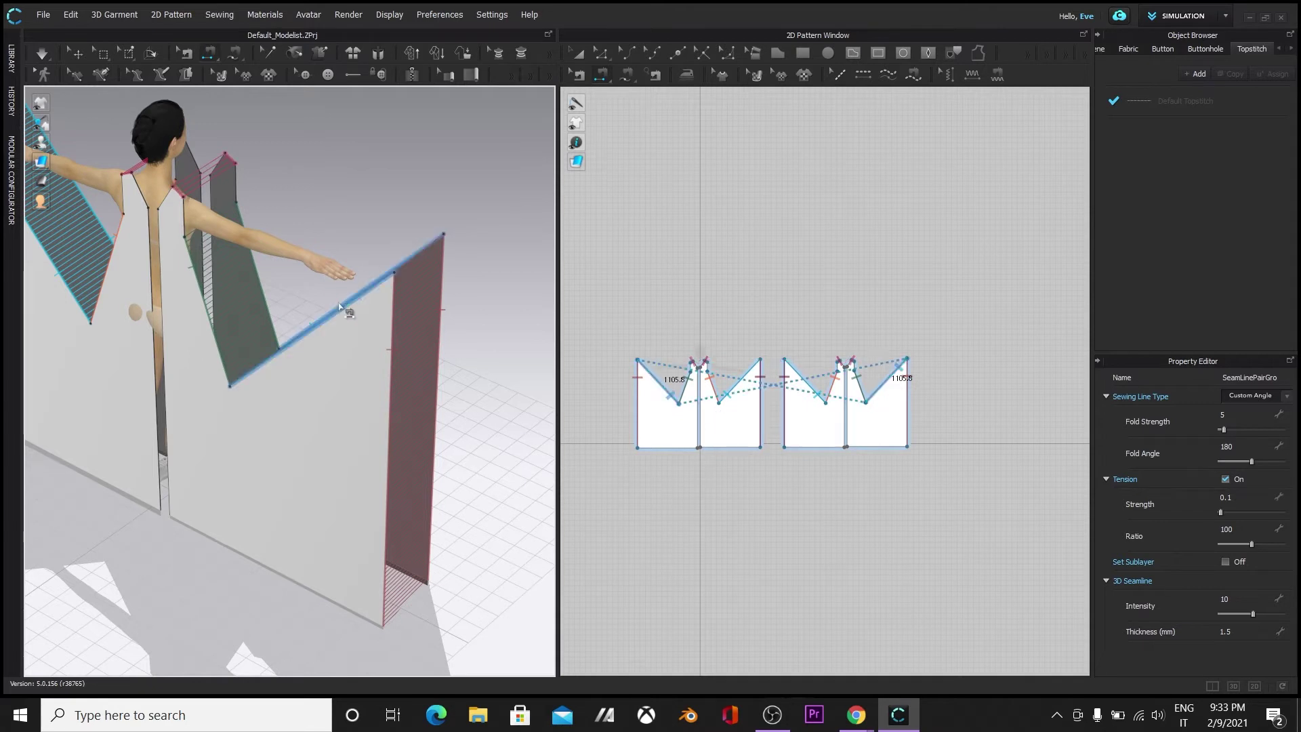
# Step: Enlarge the 3D view and segment-sew the centre front and centre back edges of the dress
pyautogui.moveTo(342, 223); pyautogui.dragTo(542, 274, button='right')
pyautogui.moveTo(557, 288); pyautogui.dragTo(850, 293)
pyautogui.scroll(2, 613, 451)
pyautogui.click(374, 281)
pyautogui.click(384, 279)
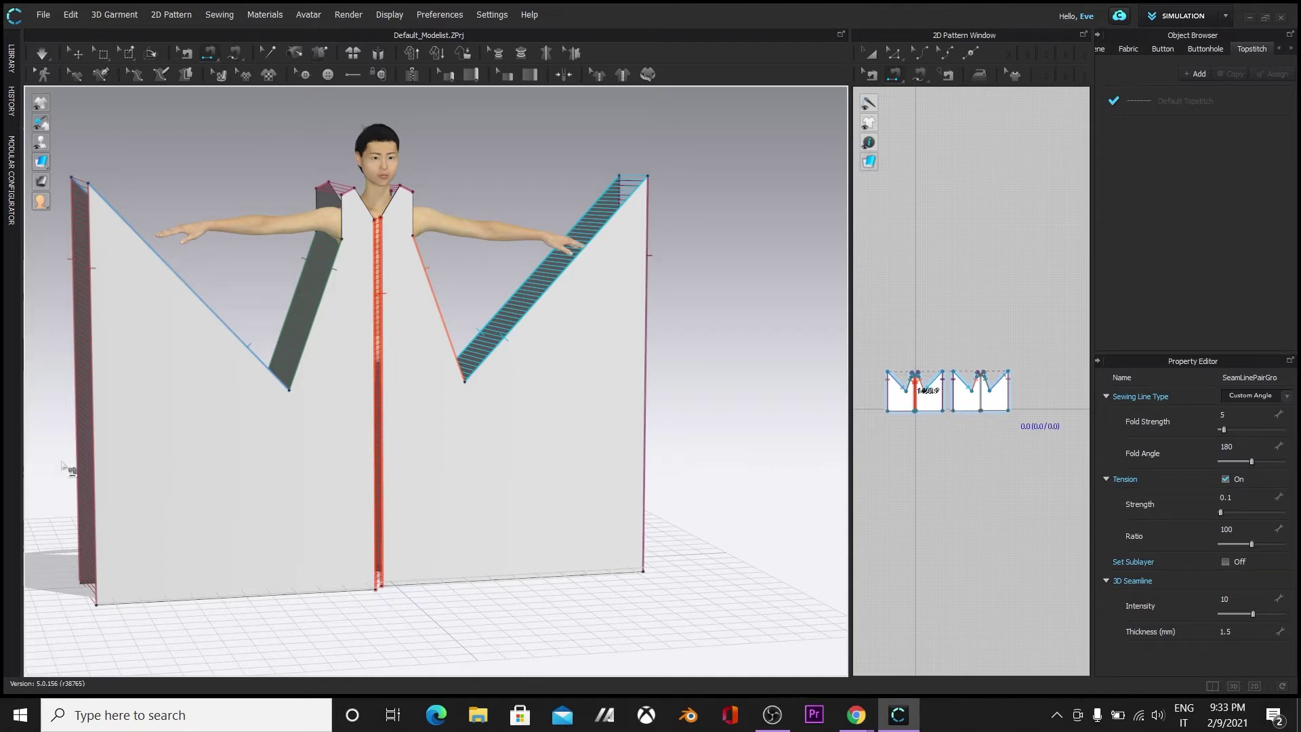
pyautogui.moveTo(599, 544); pyautogui.dragTo(386, 515, button='right')
pyautogui.click(319, 369)
pyautogui.click(332, 370)
# Step: Run the simulation to drape the sewn dress on the avatar, pausing to check the side seams
pyautogui.moveTo(660, 612); pyautogui.dragTo(392, 521, button='right')
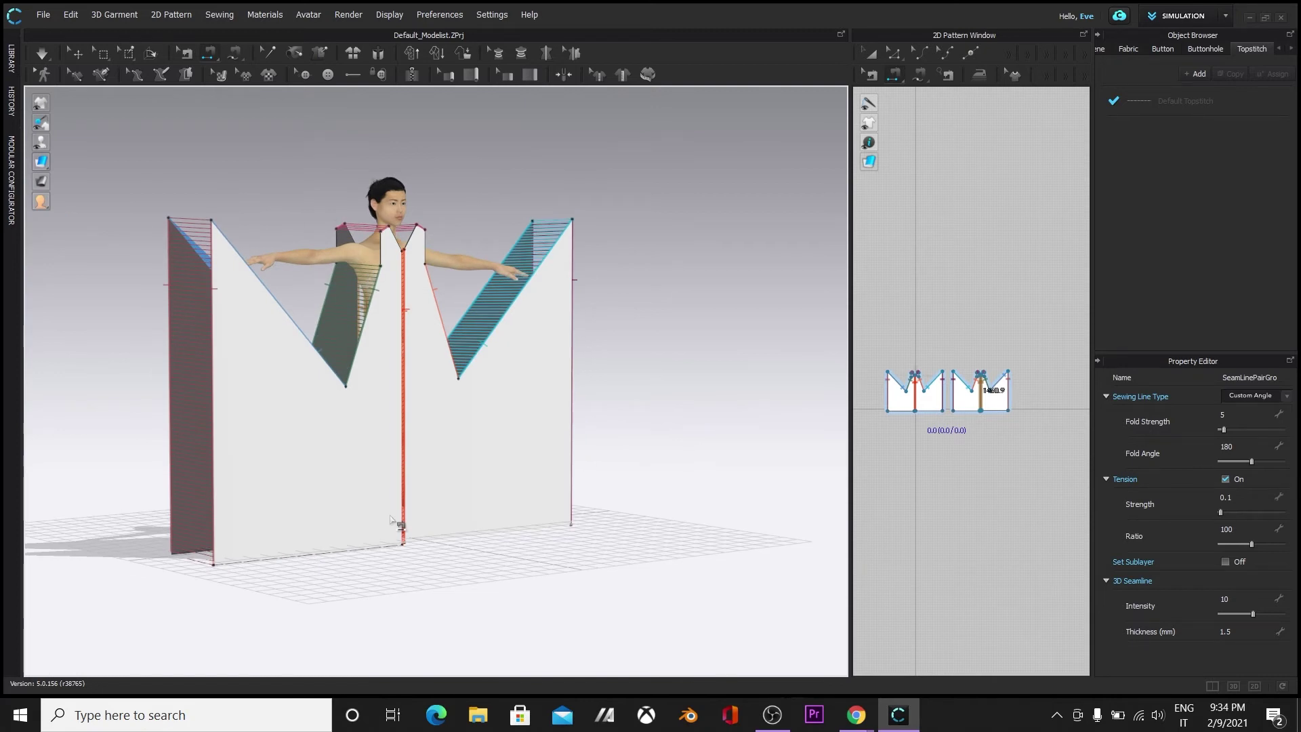
pyautogui.press('space')
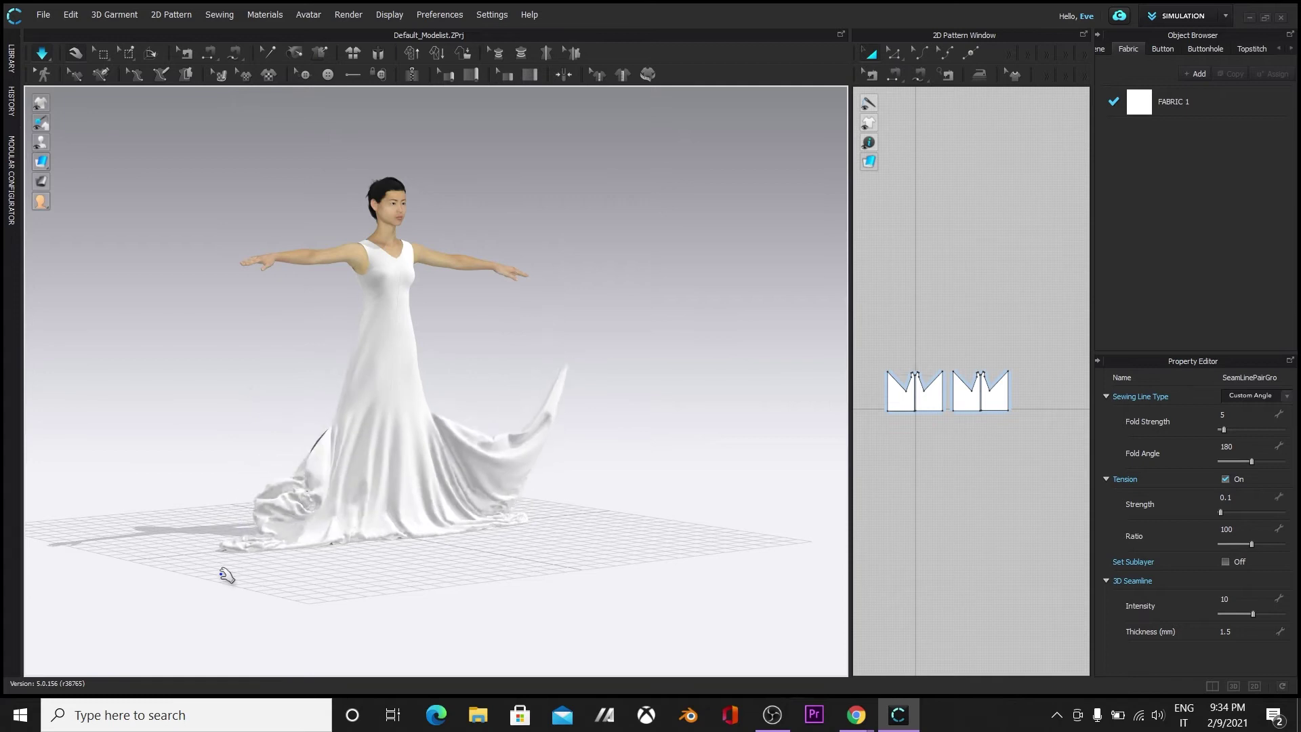
pyautogui.press('space')
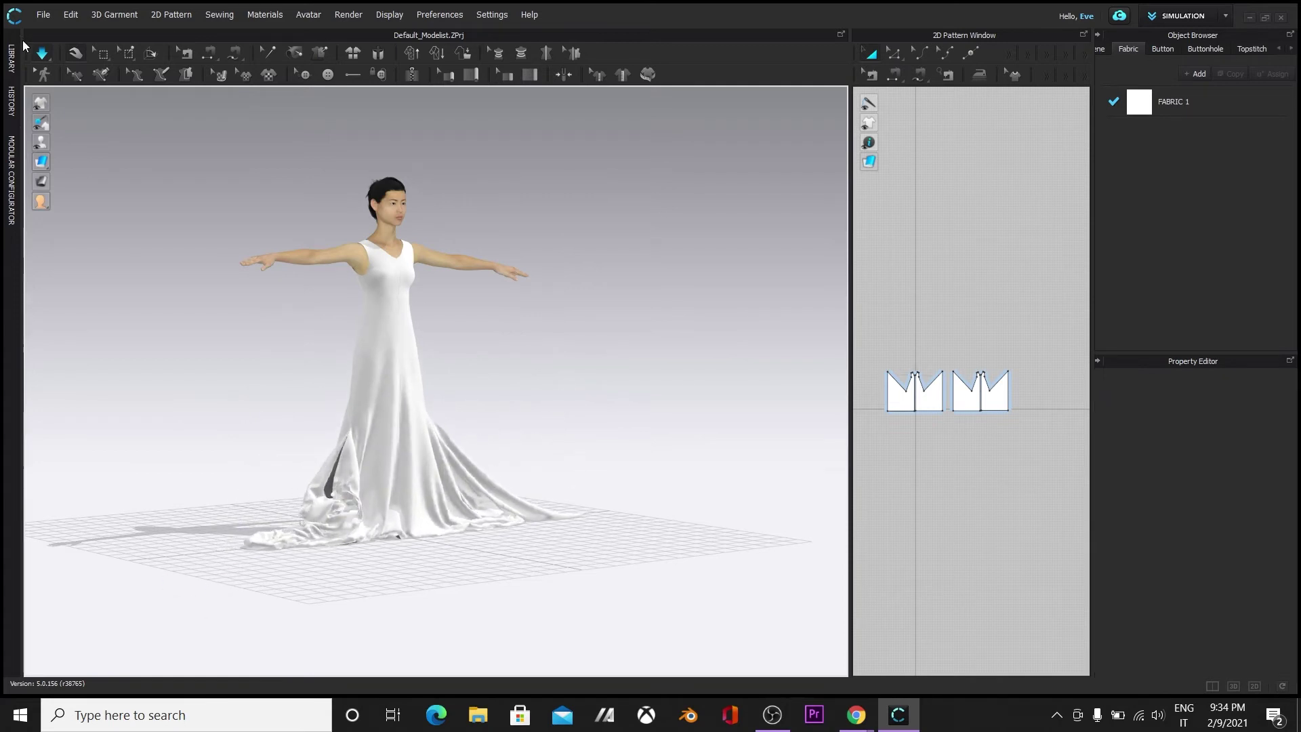
pyautogui.moveTo(216, 453); pyautogui.dragTo(271, 470, button='right')
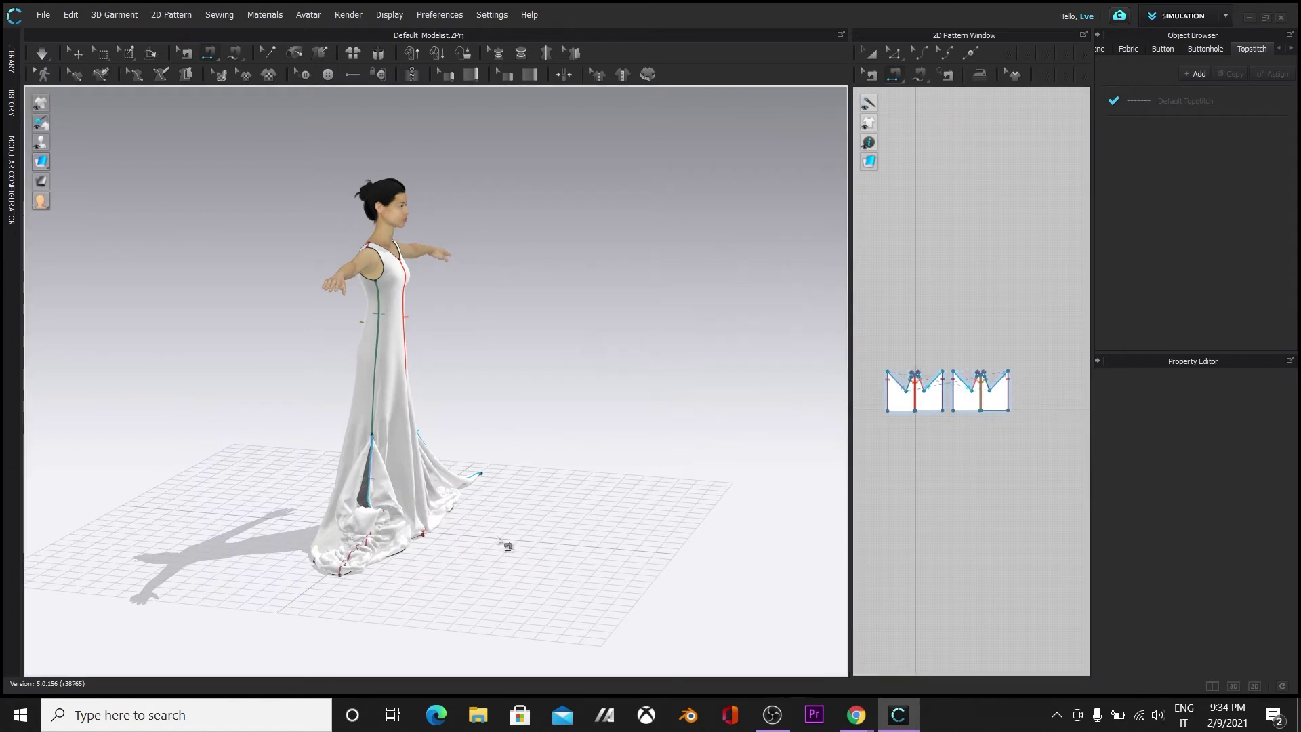
pyautogui.press('space')
pyautogui.press('space')
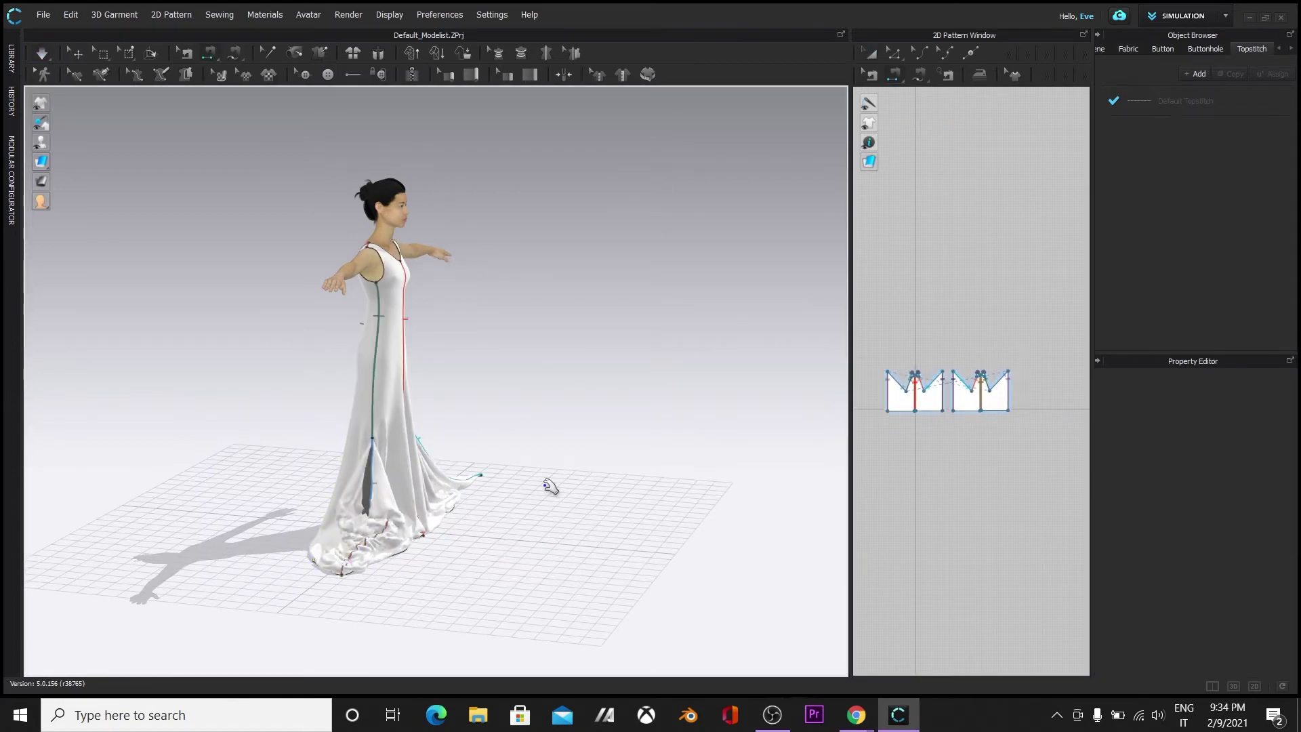
# Step: Simulate again and pull the bunched hem outward across the floor, then stop the simulation
pyautogui.scroll(5, 552, 416)
pyautogui.click(870, 53)
pyautogui.press('space')
pyautogui.moveTo(337, 535); pyautogui.dragTo(408, 613)
pyautogui.moveTo(278, 627); pyautogui.dragTo(595, 581)
pyautogui.moveTo(596, 581); pyautogui.dragTo(346, 604, button='right')
pyautogui.scroll(2, 437, 513)
pyautogui.moveTo(437, 513); pyautogui.dragTo(412, 608, button='right')
pyautogui.scroll(-1, 380, 568)
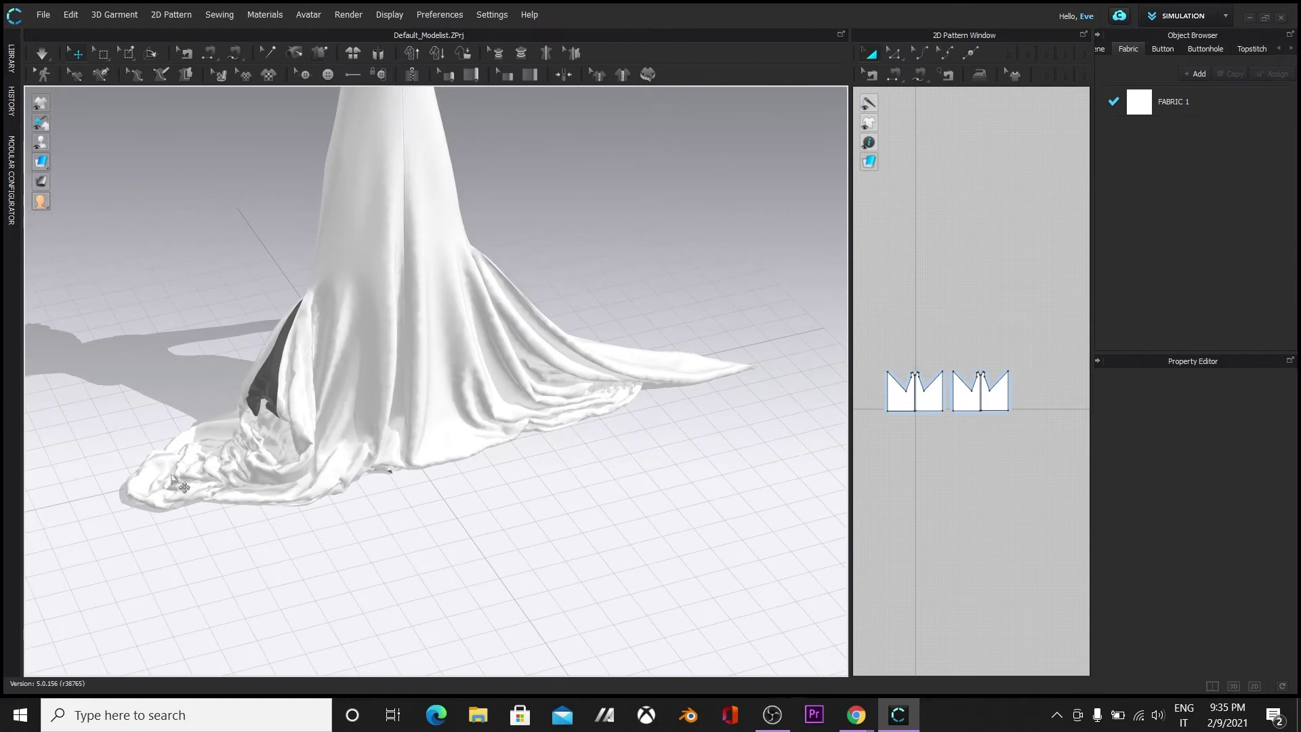
# Step: With the simulation running, pull the collapsed train on the avatar's right side outward and upward to untangle it
pyautogui.press('space')
pyautogui.moveTo(178, 488); pyautogui.dragTo(103, 520)
pyautogui.moveTo(234, 412); pyautogui.dragTo(95, 288)
pyautogui.moveTo(122, 315); pyautogui.dragTo(139, 254)
pyautogui.moveTo(137, 244); pyautogui.dragTo(139, 193)
pyautogui.moveTo(143, 196); pyautogui.dragTo(159, 166)
pyautogui.press('space')
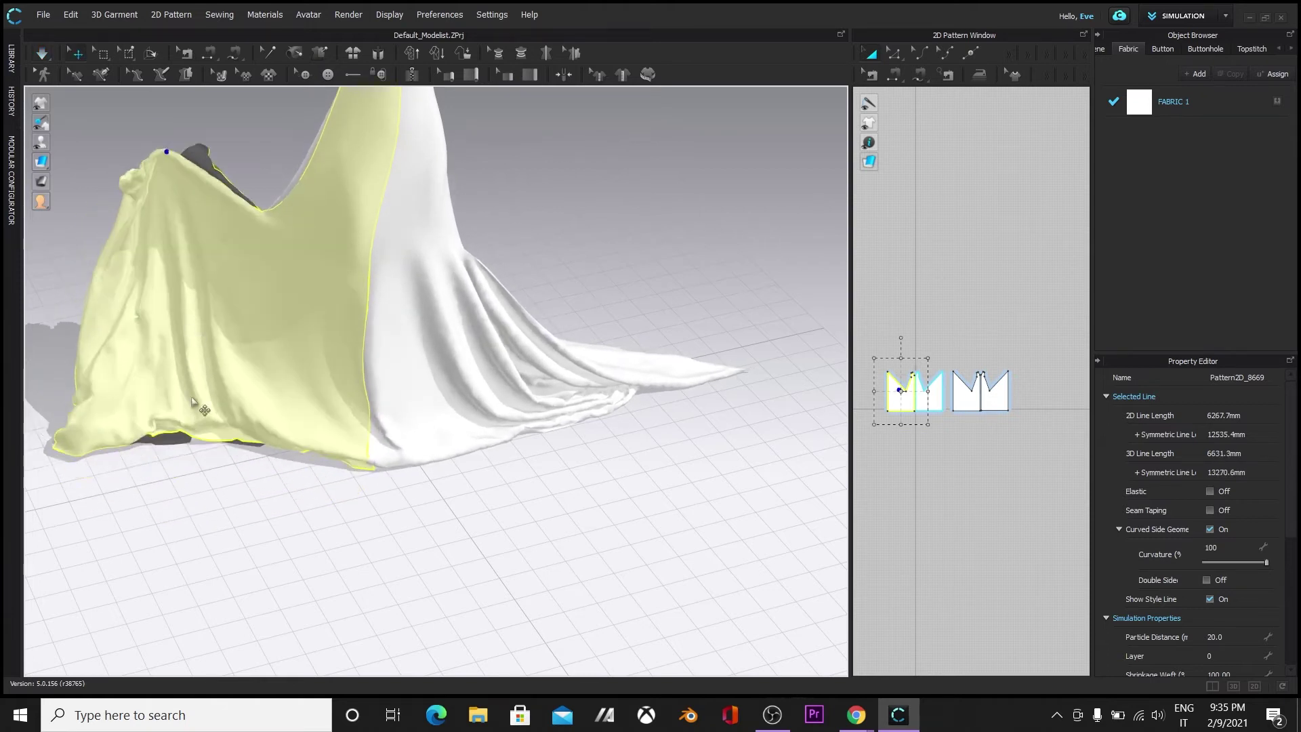
# Step: Deselect the fabric and simulate until the lifted train settles on the floor, then stop the simulation
pyautogui.scroll(-3, 194, 334)
pyautogui.click(111, 274)
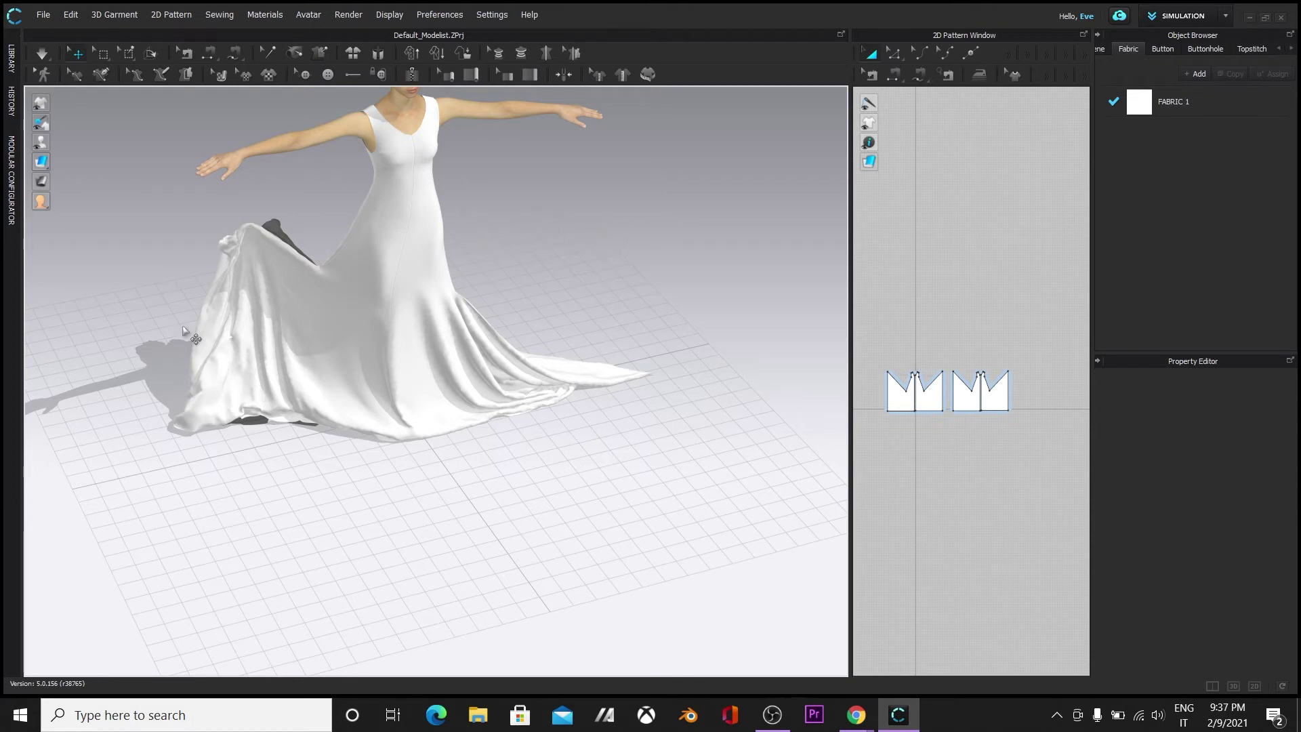
pyautogui.press('space')
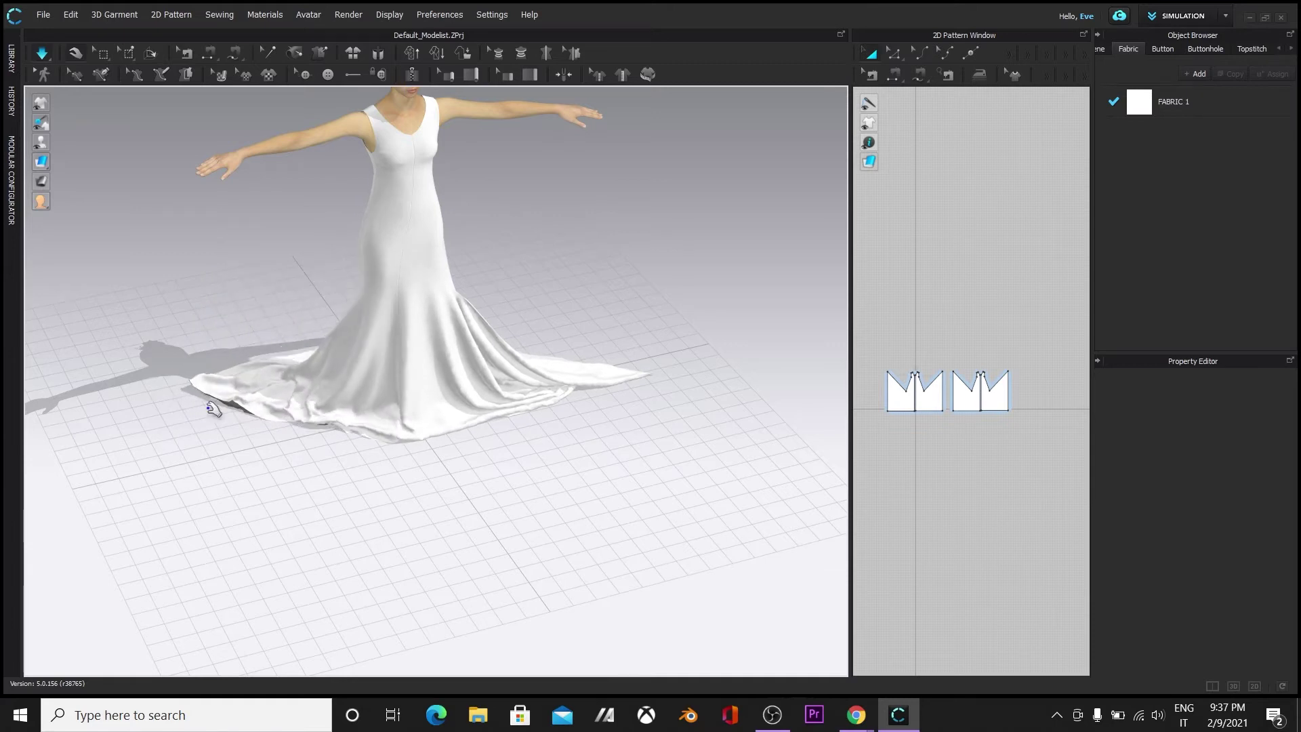
pyautogui.press('space')
pyautogui.scroll(-3, 345, 516)
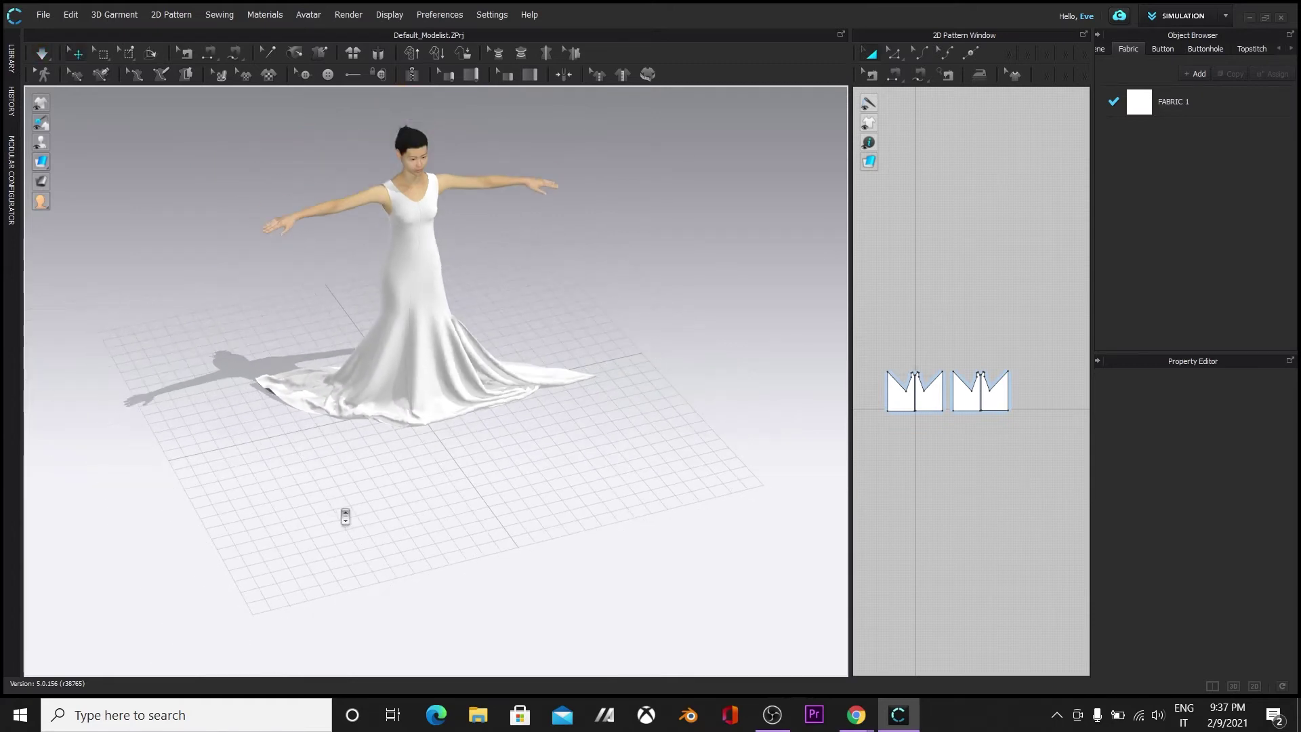
pyautogui.scroll(2, 438, 426)
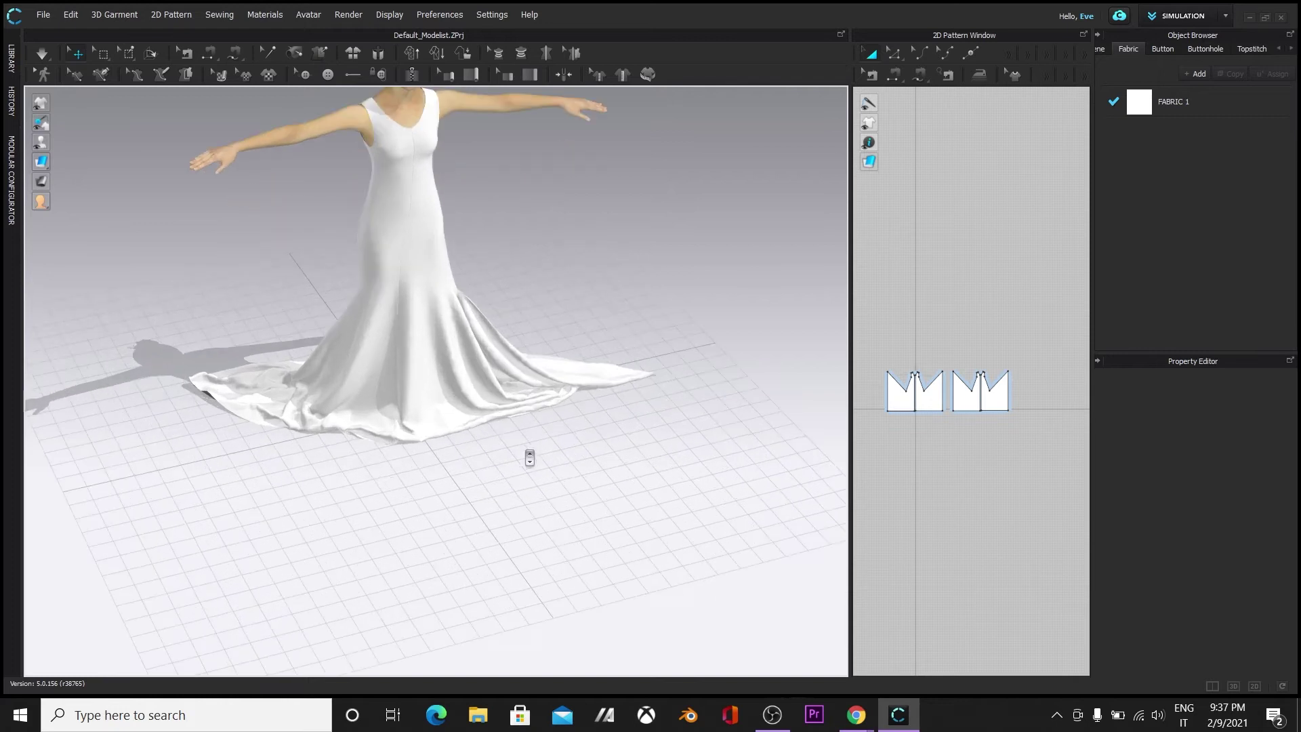
# Step: Move all the dress pattern pieces in the 2D view down and away from the avatar silhouette
pyautogui.scroll(1, 500, 483)
pyautogui.moveTo(851, 430); pyautogui.dragTo(740, 379)
pyautogui.scroll(-2, 582, 435)
pyautogui.scroll(-2, 485, 604)
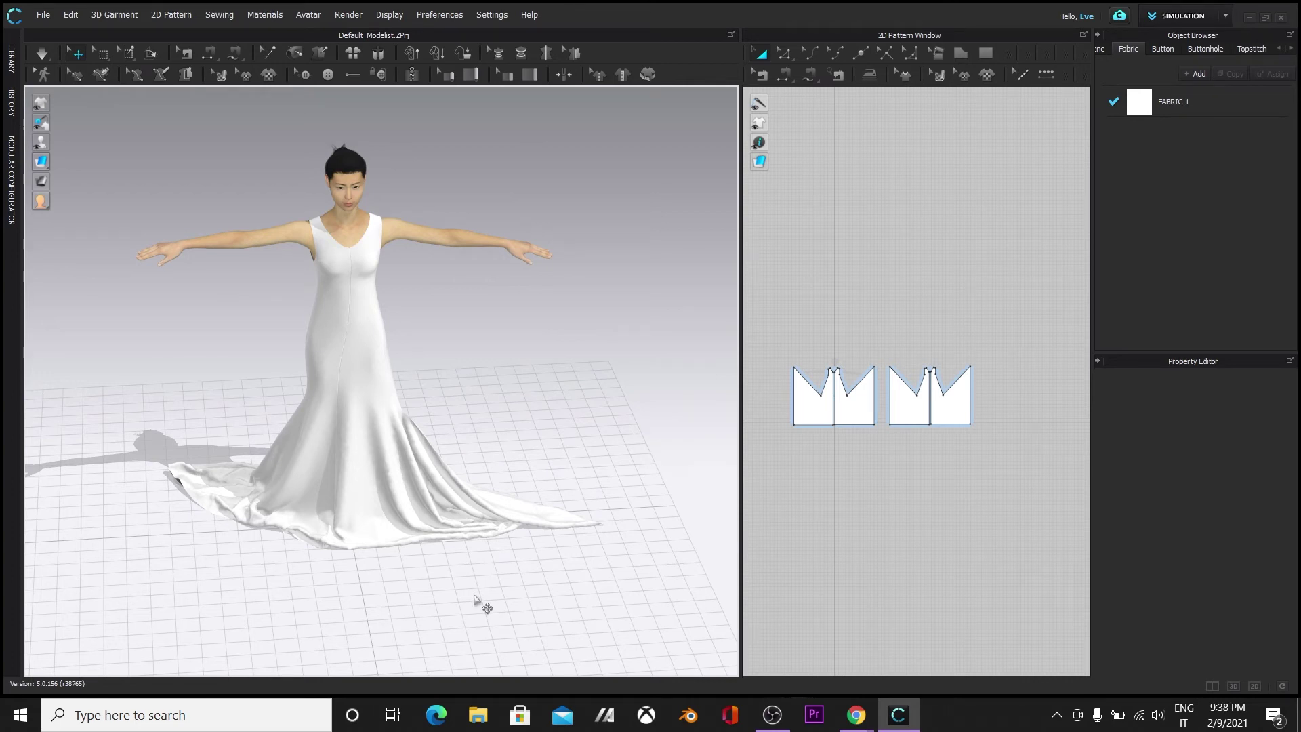
pyautogui.moveTo(740, 407); pyautogui.dragTo(516, 427)
pyautogui.click(534, 59)
pyautogui.moveTo(574, 318); pyautogui.dragTo(804, 439)
pyautogui.moveTo(654, 385); pyautogui.dragTo(972, 490)
# Step: Draw a rectangular pattern with an outline length of about 1748 mm over the silhouette's left arm and raise it to shoulder height in 3D
pyautogui.moveTo(927, 429); pyautogui.dragTo(891, 413, button='middle')
pyautogui.scroll(3, 679, 352)
pyautogui.scroll(4, 615, 379)
pyautogui.scroll(-5, 914, 546)
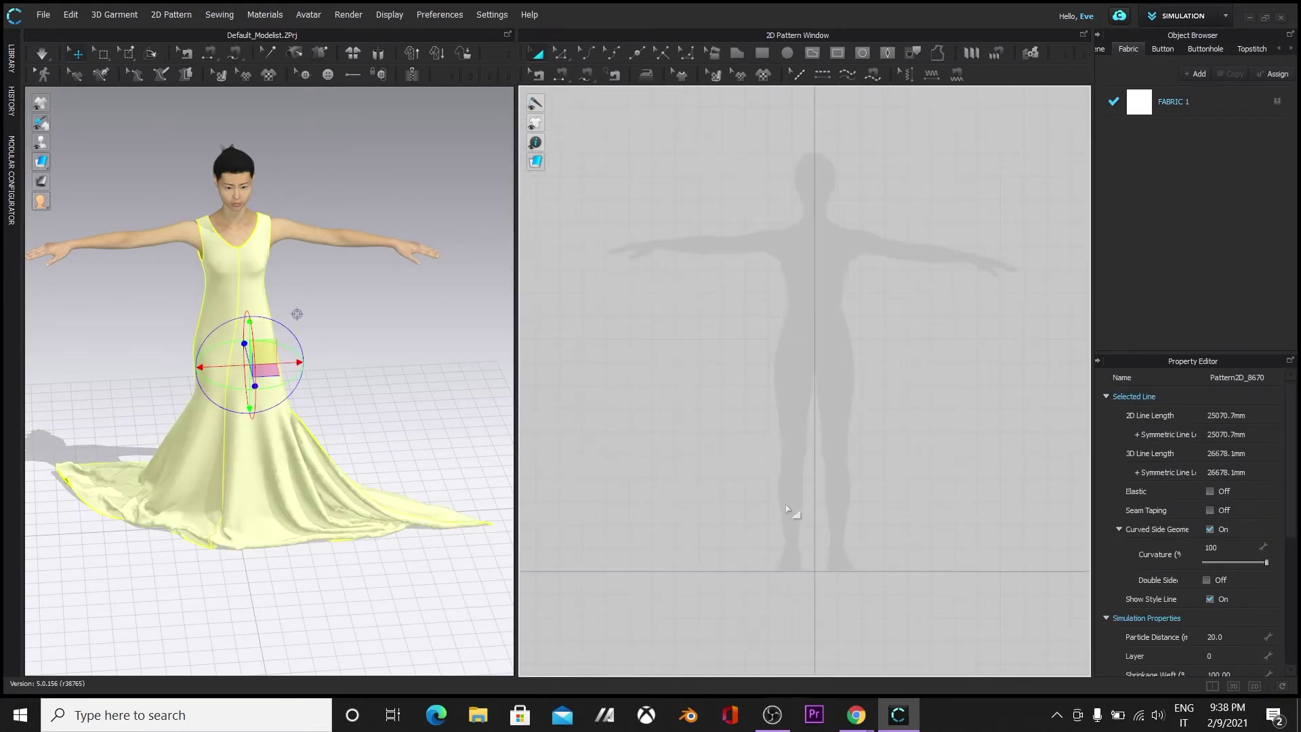
pyautogui.press('s')
pyautogui.moveTo(861, 175); pyautogui.dragTo(980, 323)
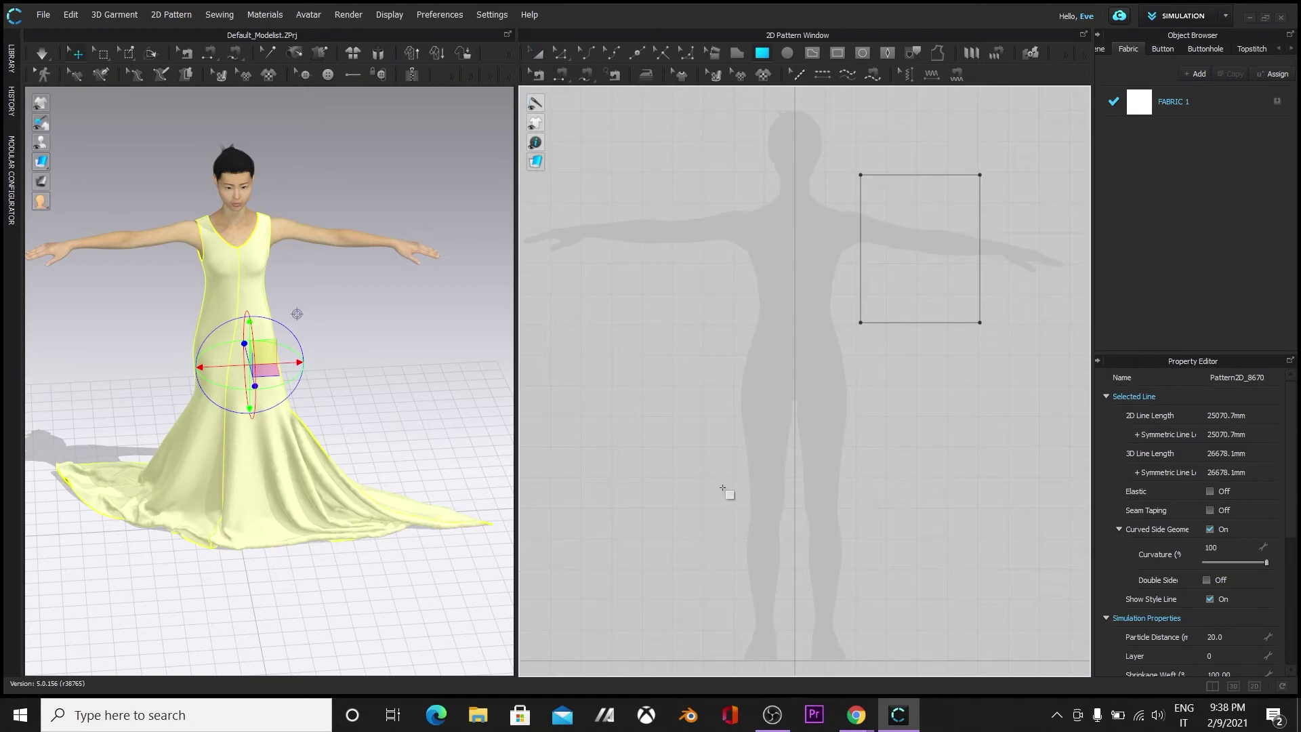
pyautogui.moveTo(346, 263); pyautogui.dragTo(343, 225)
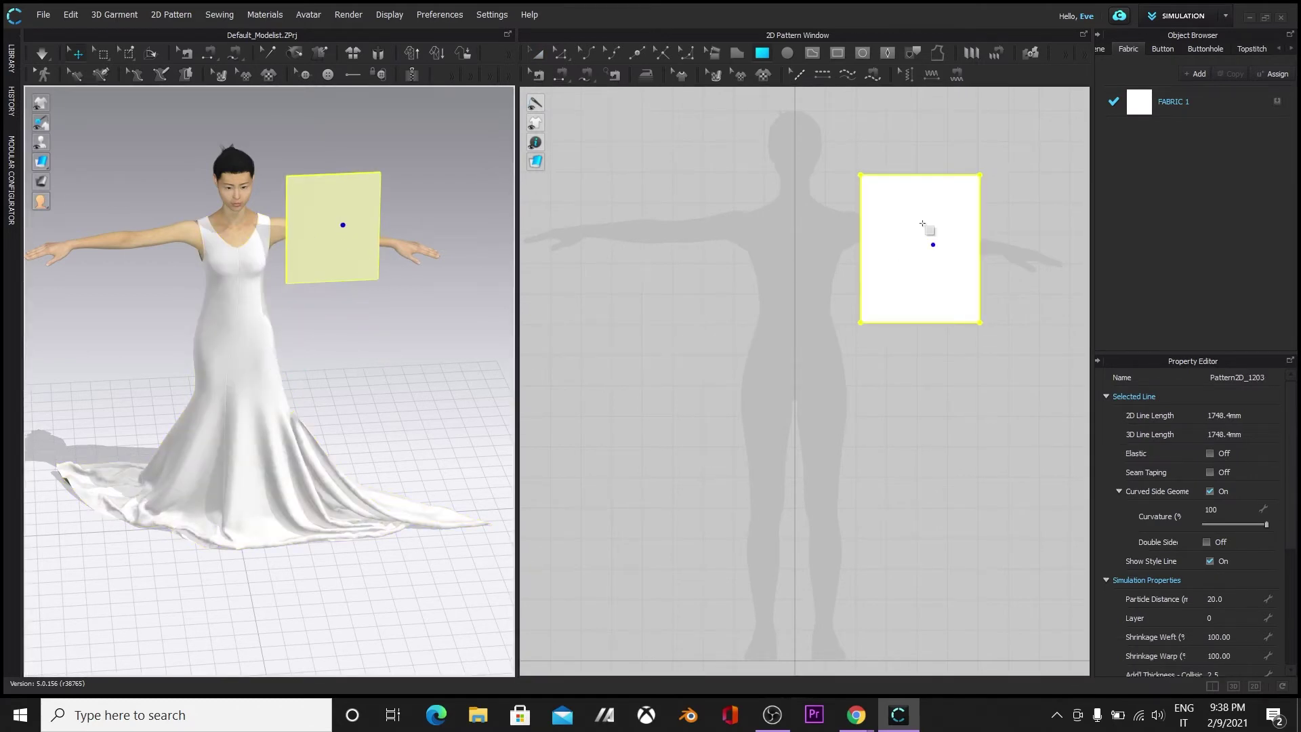
# Step: Paste a linked symmetric copy of the rectangle over the silhouette's right arm
pyautogui.click(534, 56)
pyautogui.rightClick(938, 235)
pyautogui.click(987, 224)
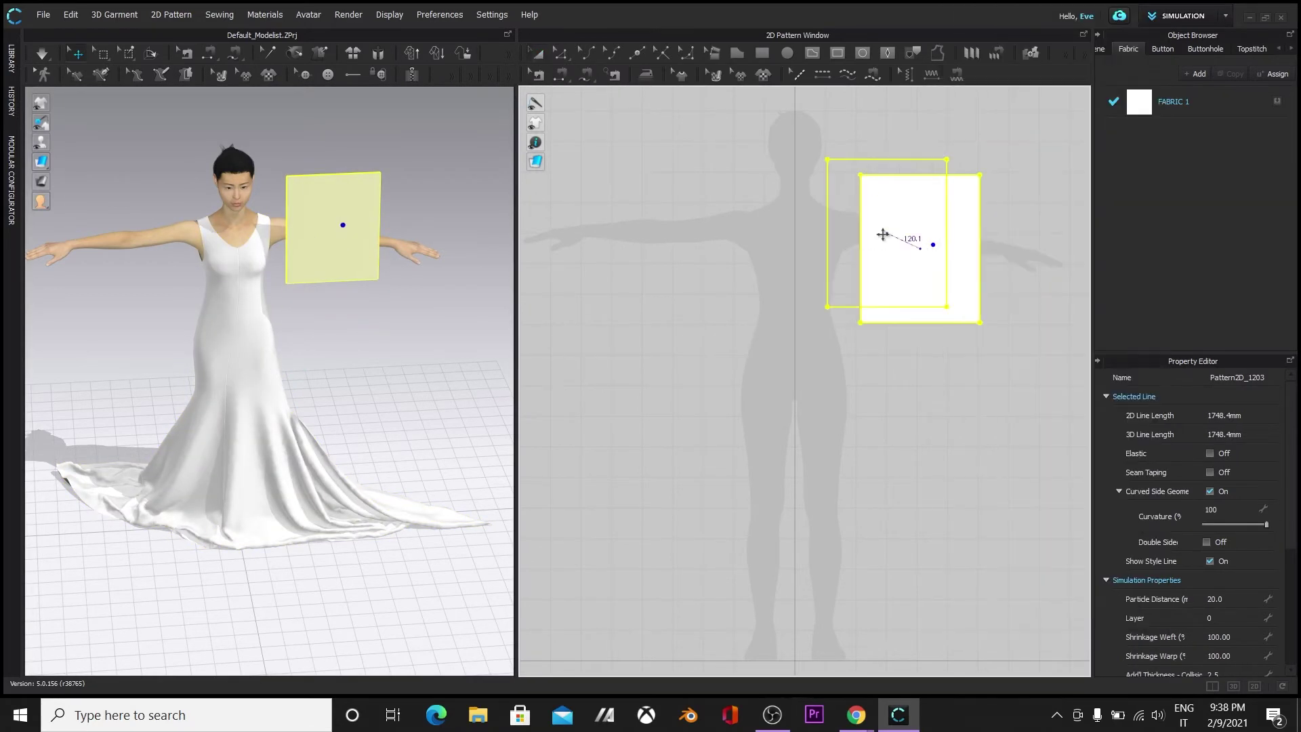
pyautogui.click(652, 252)
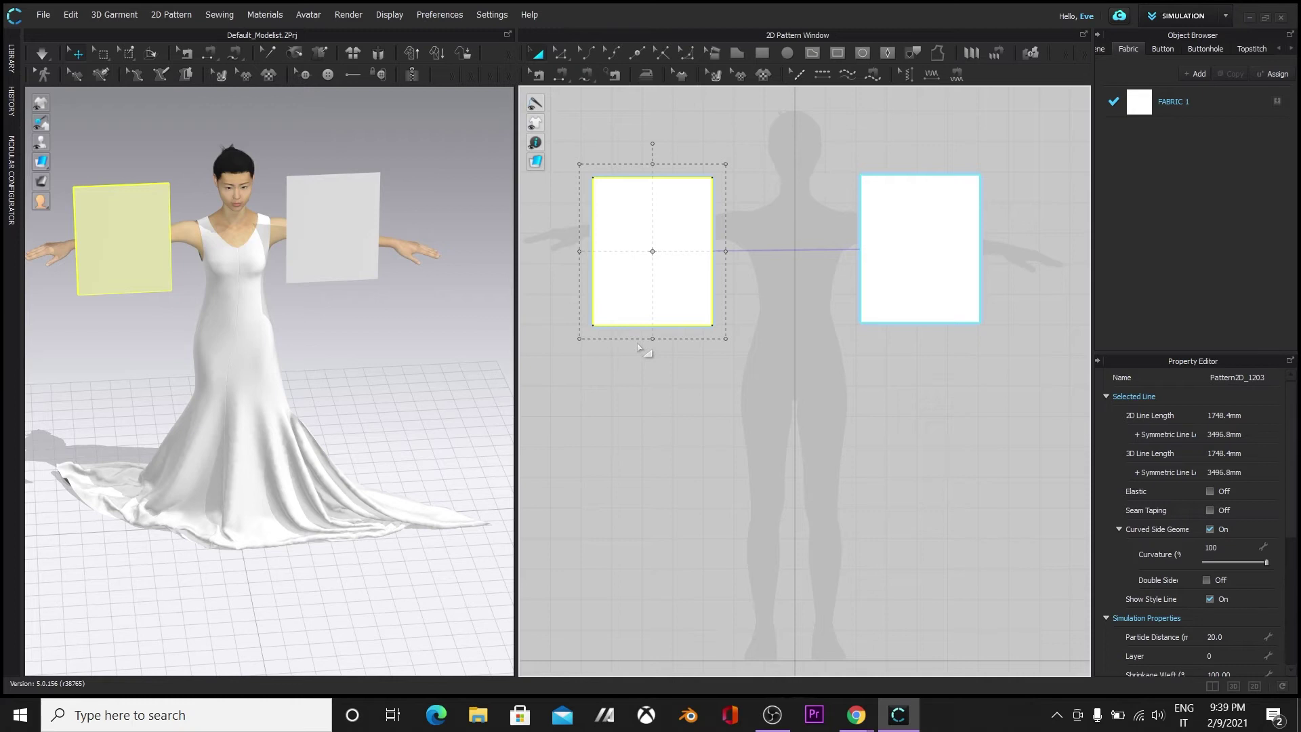
# Step: Rotate the rectangular panel at the avatar's left side so it lies flat beside the shoulder
pyautogui.moveTo(517, 367); pyautogui.dragTo(692, 380)
pyautogui.moveTo(574, 404); pyautogui.dragTo(563, 424, button='right')
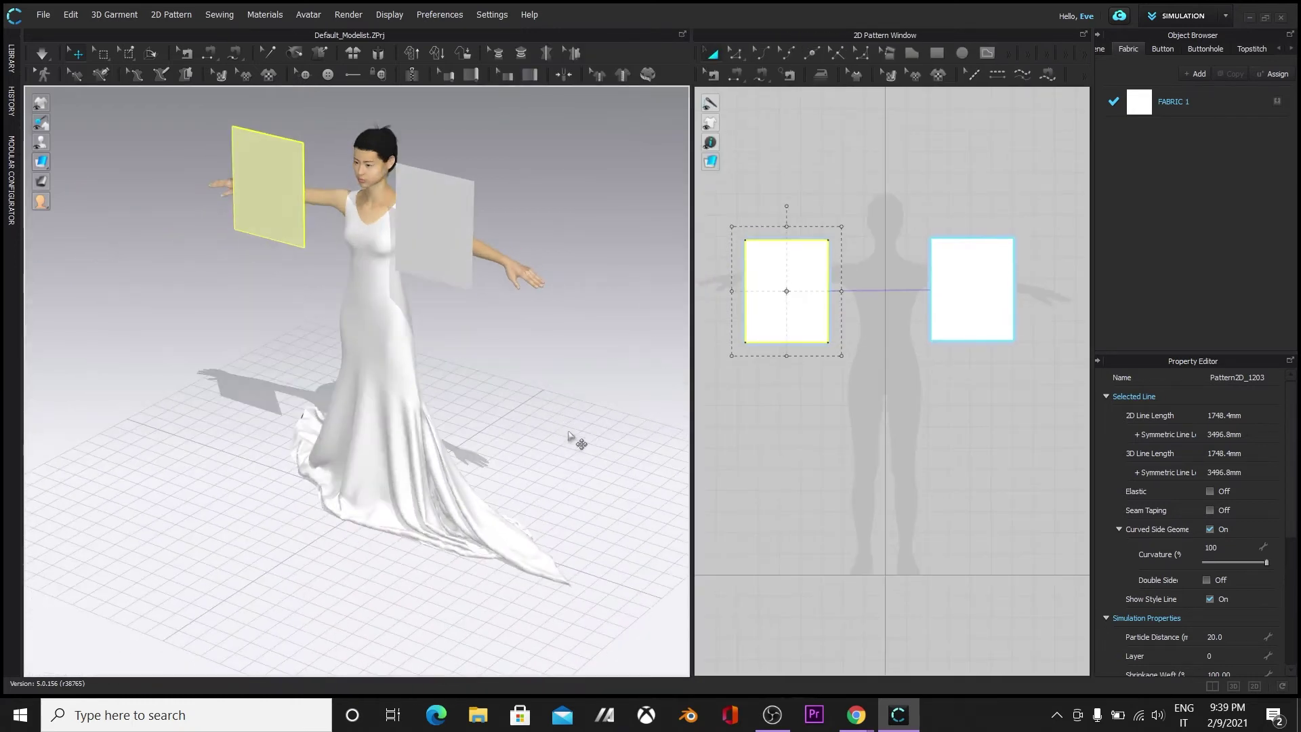
pyautogui.moveTo(526, 282); pyautogui.dragTo(465, 343, button='middle')
pyautogui.moveTo(558, 515); pyautogui.dragTo(503, 532, button='right')
pyautogui.click(363, 275)
pyautogui.moveTo(332, 255); pyautogui.dragTo(298, 443)
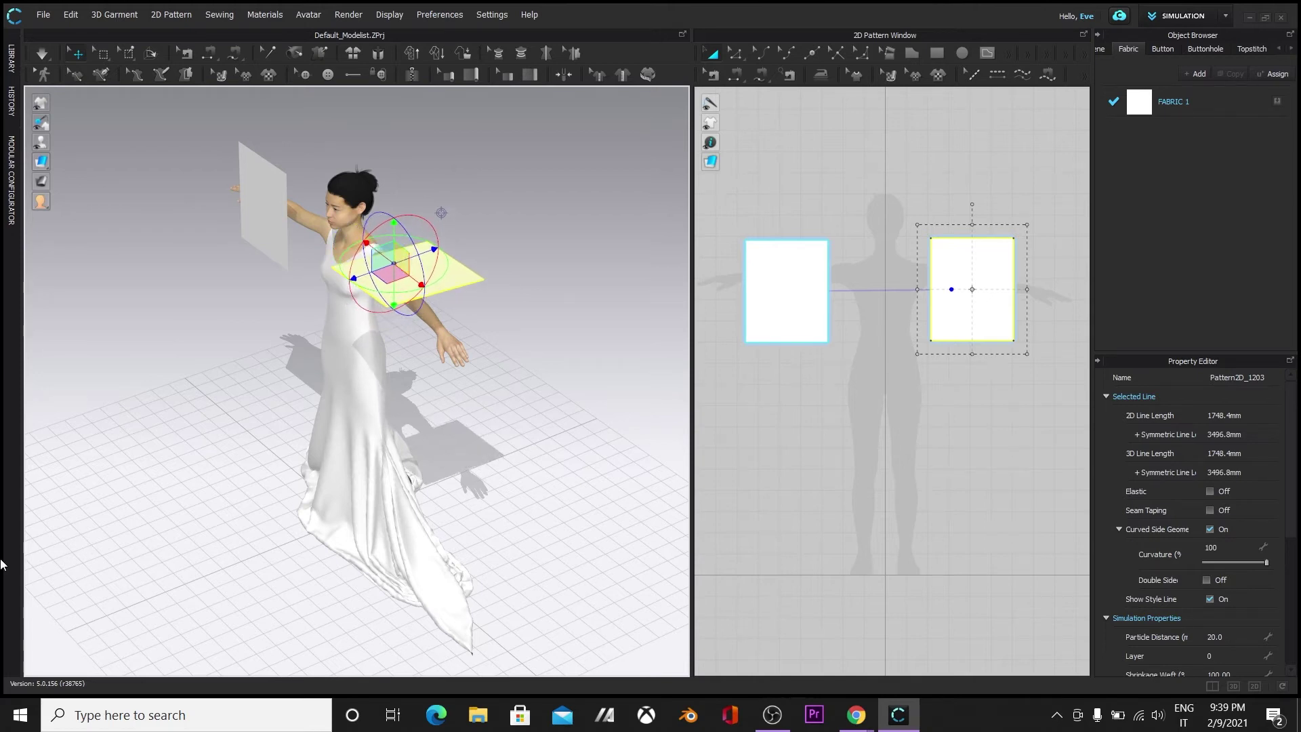
# Step: Rotate the matching panel at the avatar's right side so it lies nearly flat over the right arm
pyautogui.moveTo(115, 517); pyautogui.dragTo(182, 448, button='right')
pyautogui.moveTo(571, 443); pyautogui.dragTo(554, 471, button='right')
pyautogui.click(444, 331)
pyautogui.moveTo(397, 295); pyautogui.dragTo(198, 437)
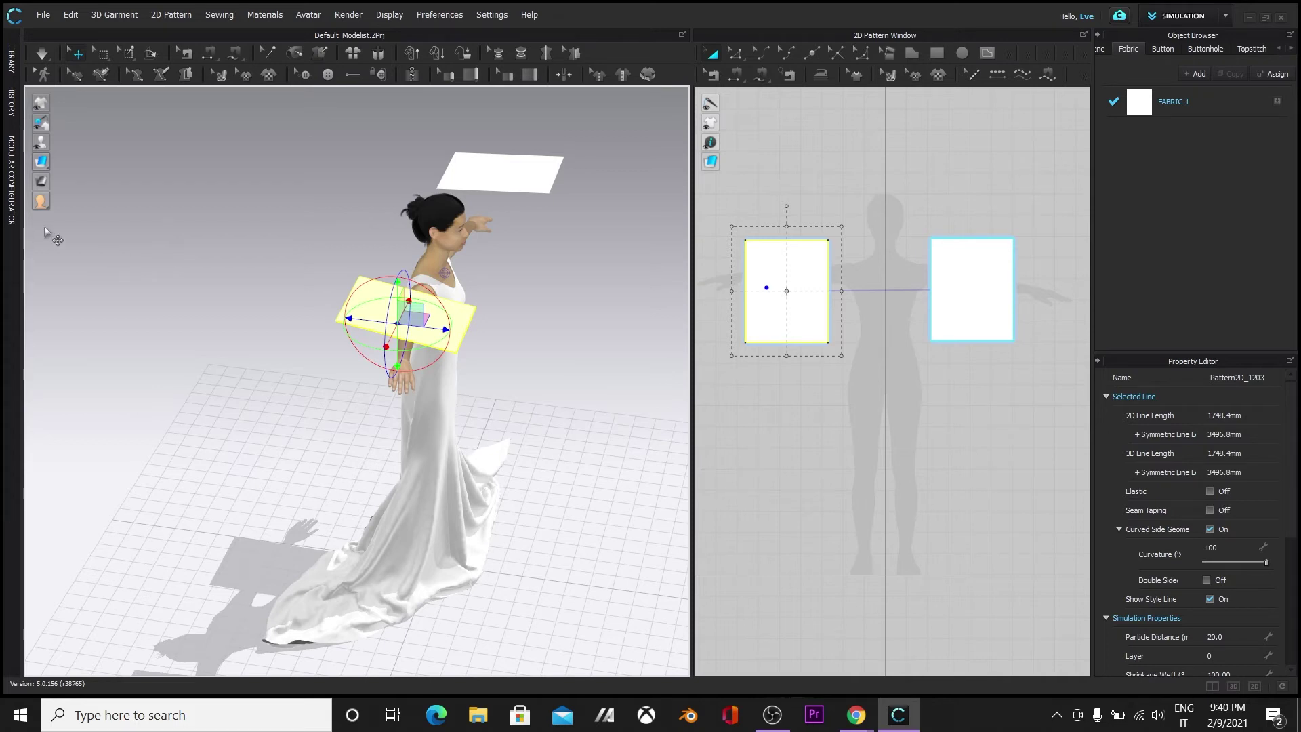
pyautogui.moveTo(409, 312); pyautogui.dragTo(406, 313)
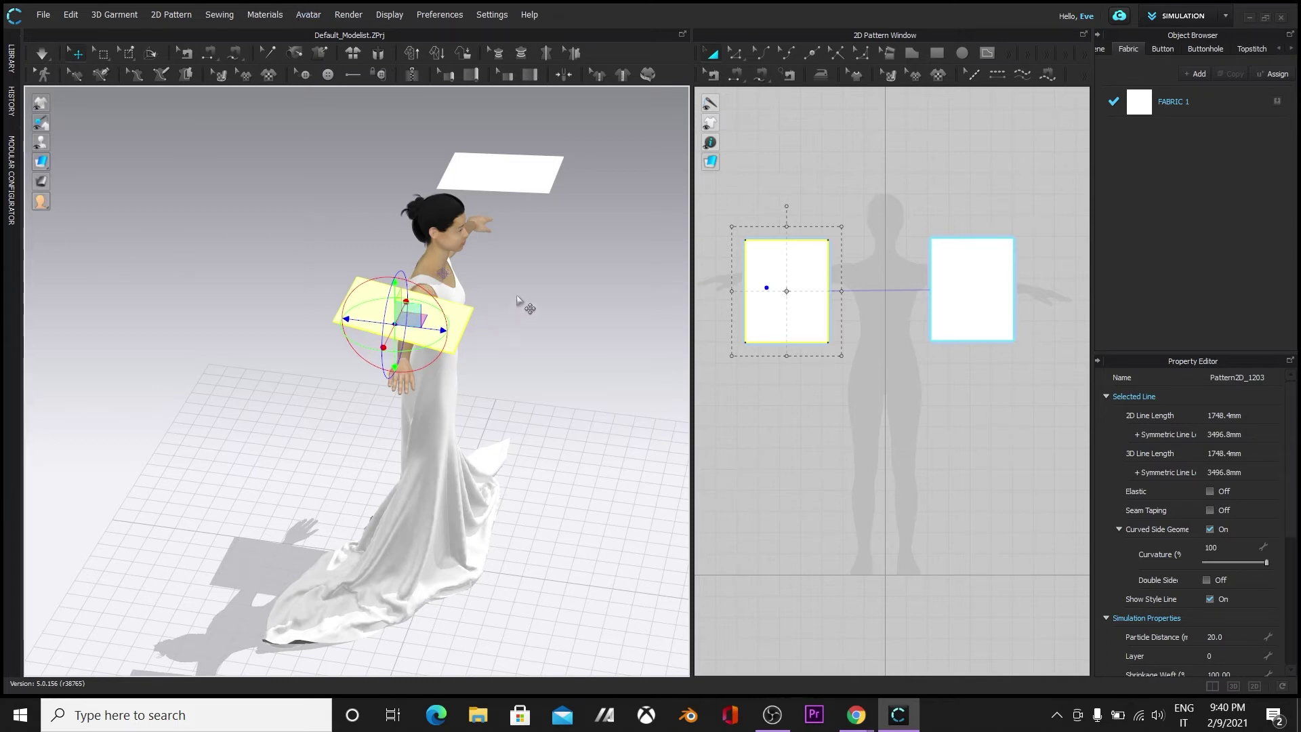
# Step: Shift the avatar's left panel in 3D so it hovers just above the left arm, close to the shoulder
pyautogui.scroll(2, 569, 352)
pyautogui.moveTo(546, 114); pyautogui.dragTo(526, 175)
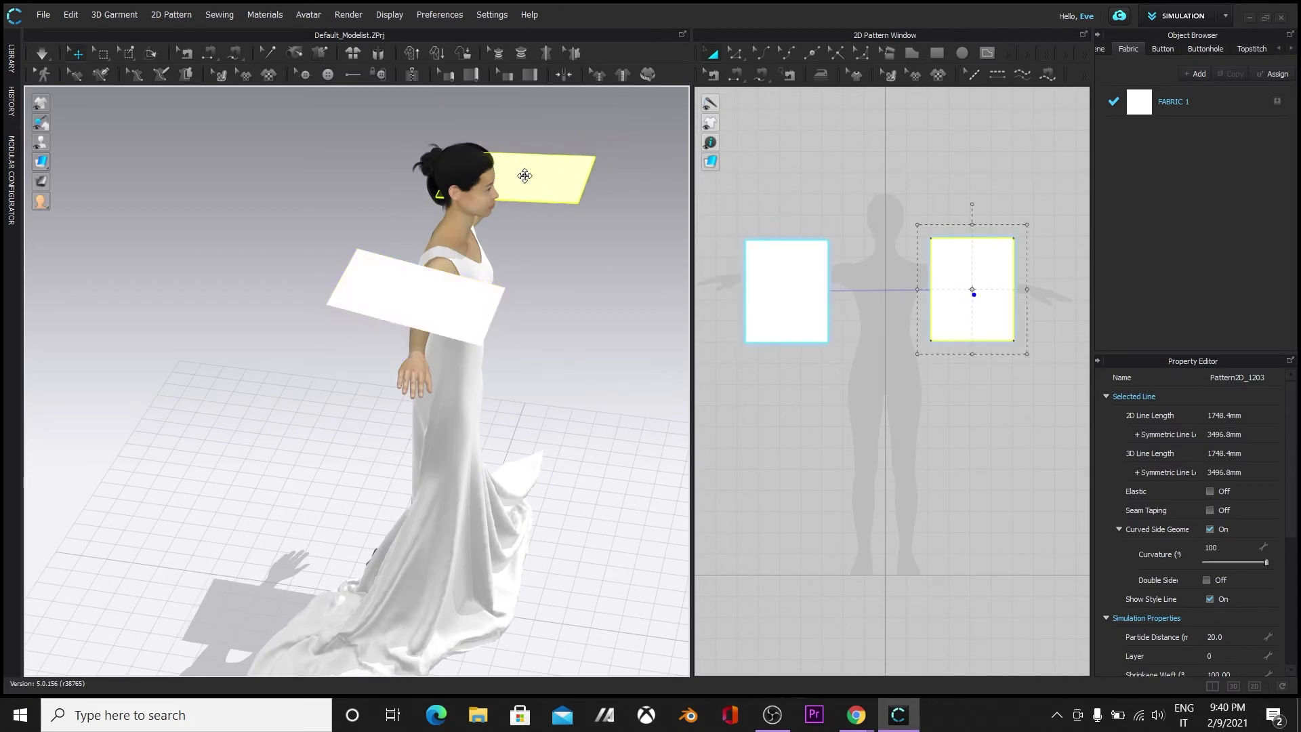
pyautogui.moveTo(624, 507); pyautogui.dragTo(427, 509, button='right')
pyautogui.moveTo(278, 111); pyautogui.dragTo(302, 104)
pyautogui.moveTo(473, 143); pyautogui.dragTo(444, 128)
pyautogui.moveTo(555, 358); pyautogui.dragTo(536, 514, button='middle')
pyautogui.moveTo(535, 513); pyautogui.dragTo(511, 472, button='right')
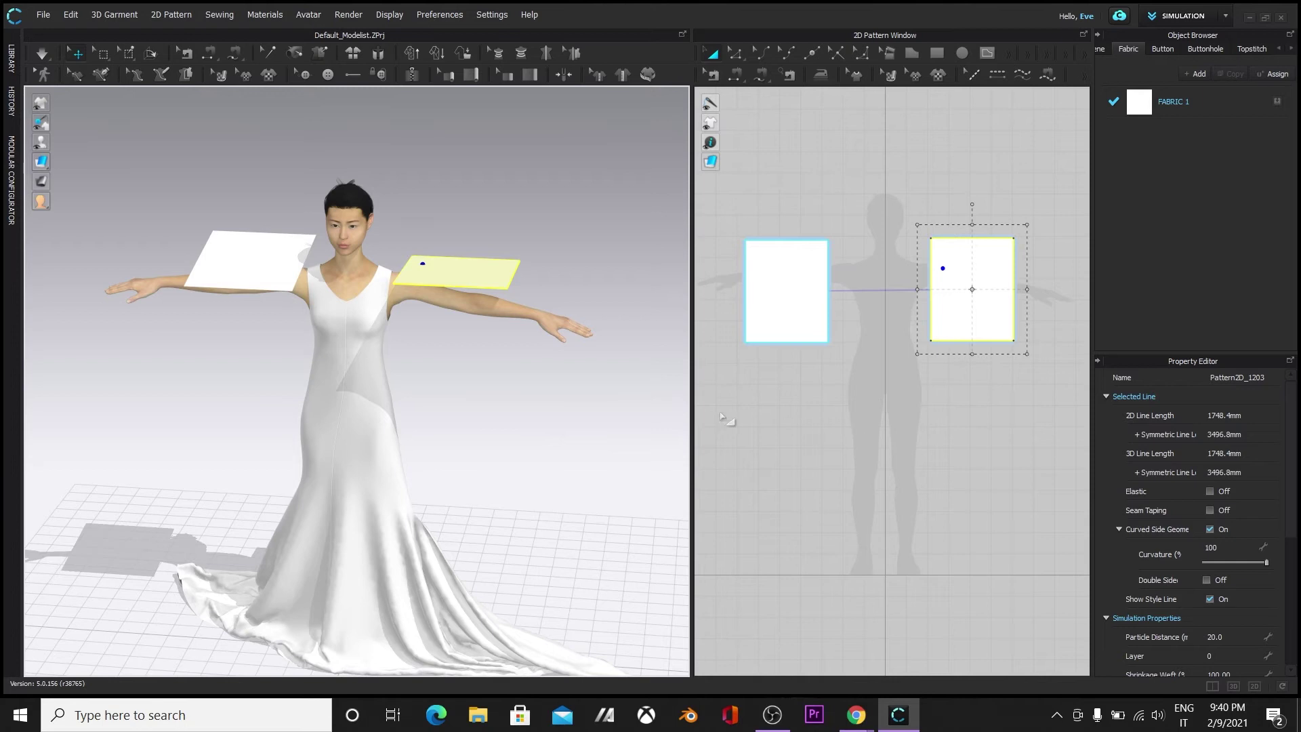
# Step: Move both rectangular panels in the 2D view away from the avatar silhouette to above the dress pattern pieces
pyautogui.moveTo(691, 401); pyautogui.dragTo(469, 380)
pyautogui.scroll(3, 651, 467)
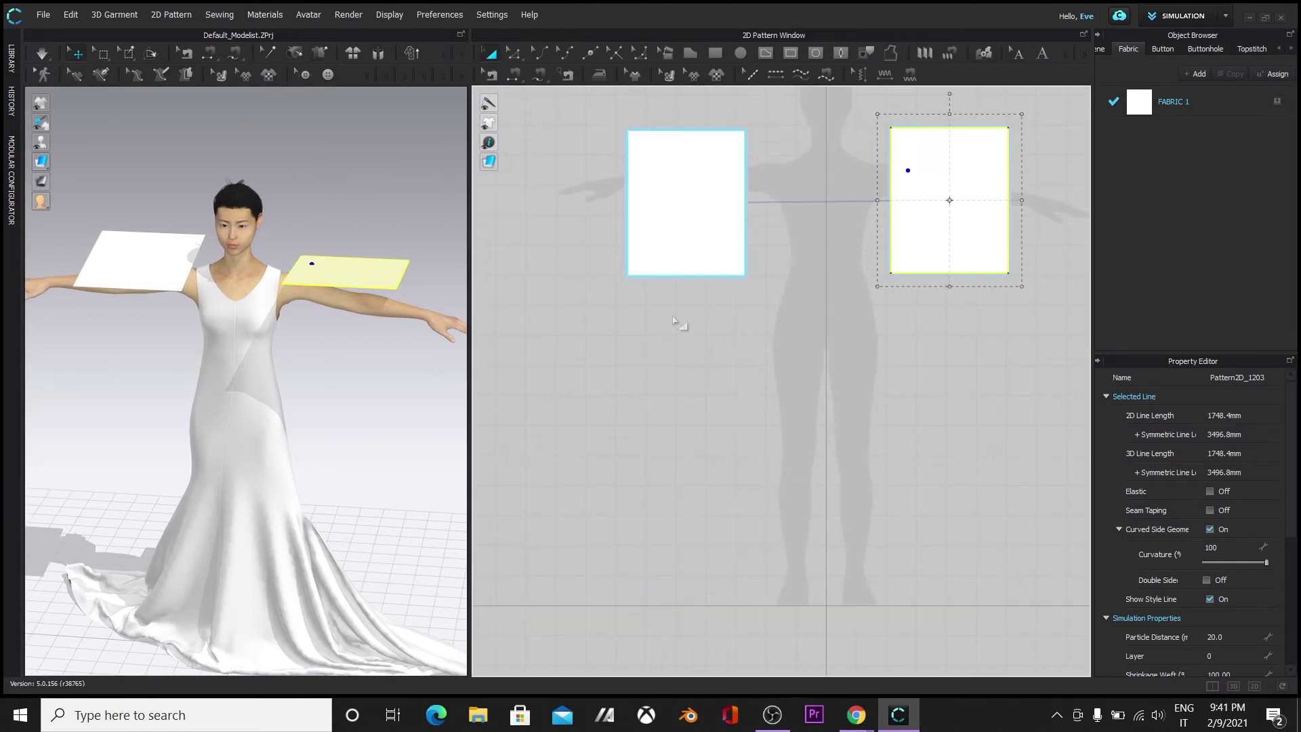
pyautogui.click(738, 197)
pyautogui.click(738, 528)
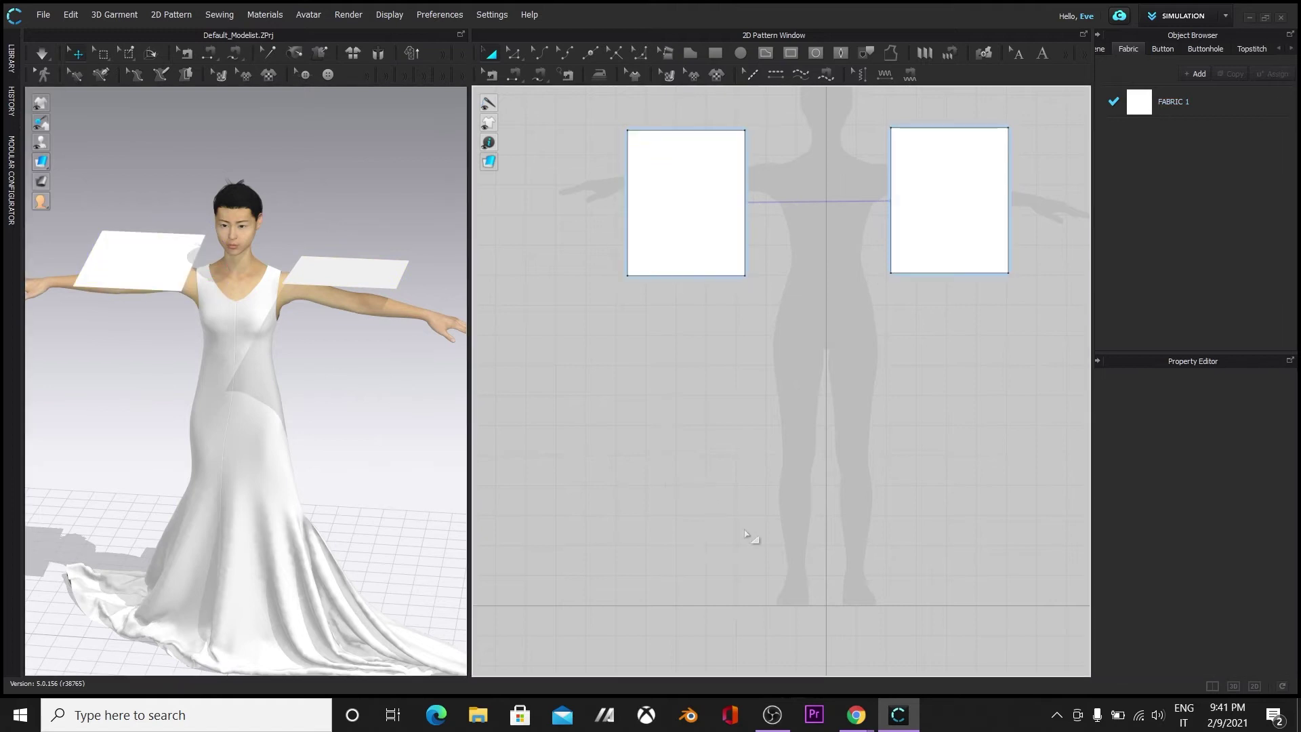
pyautogui.scroll(-3, 748, 530)
pyautogui.moveTo(747, 531); pyautogui.dragTo(770, 369, button='middle')
pyautogui.scroll(-4, 770, 369)
pyautogui.moveTo(834, 445); pyautogui.dragTo(607, 436, button='middle')
pyautogui.scroll(2, 851, 513)
pyautogui.scroll(-3, 851, 514)
pyautogui.moveTo(512, 275); pyautogui.dragTo(604, 337)
pyautogui.moveTo(575, 311); pyautogui.dragTo(892, 303)
# Step: Add a point at the middle of the front dress pieces' shoulder line
pyautogui.scroll(4, 816, 573)
pyautogui.moveTo(847, 443); pyautogui.dragTo(750, 627, button='middle')
pyautogui.scroll(3, 717, 576)
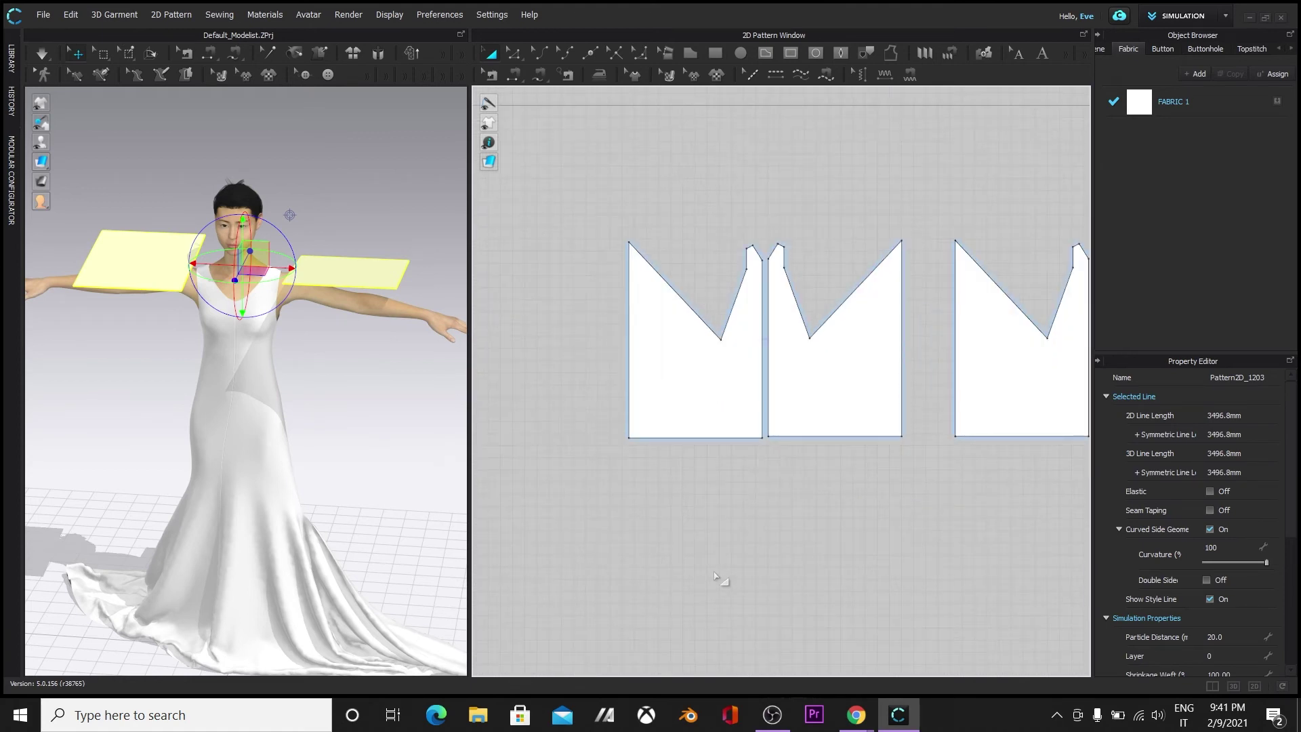
pyautogui.scroll(8, 717, 577)
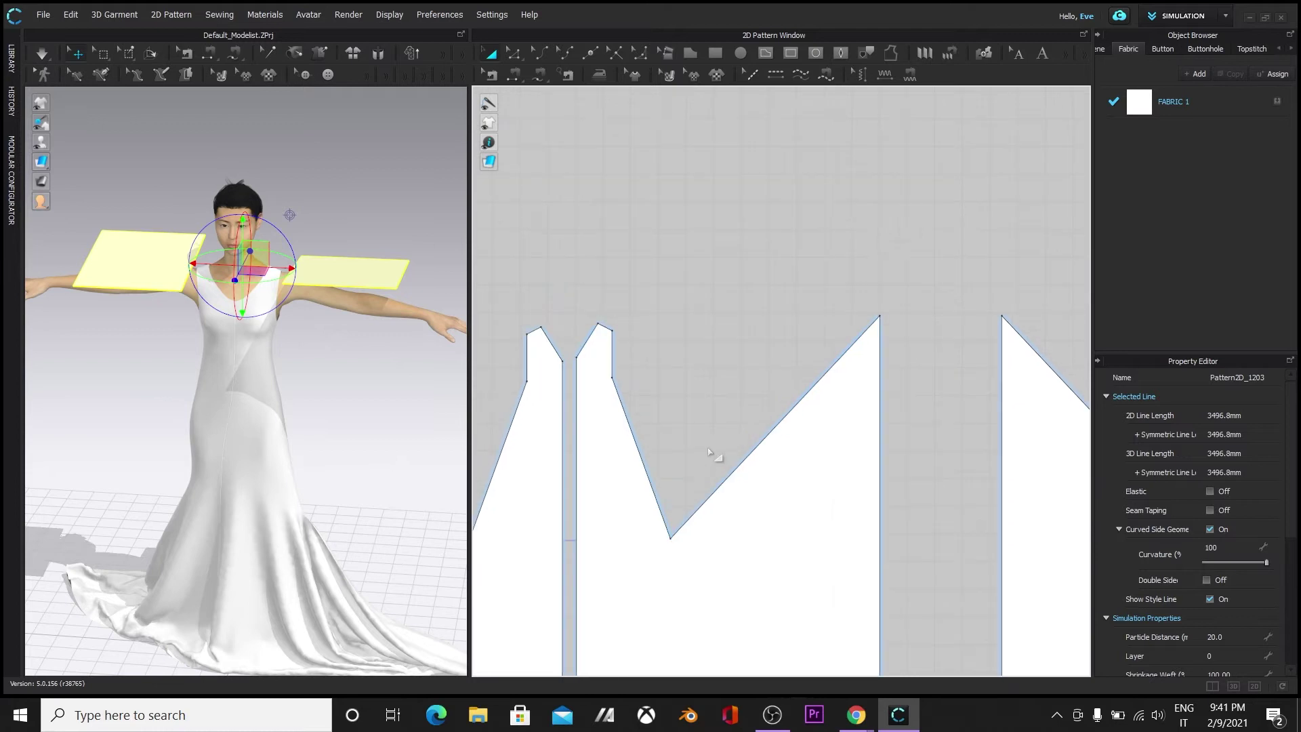
pyautogui.moveTo(691, 385); pyautogui.dragTo(713, 418, button='middle')
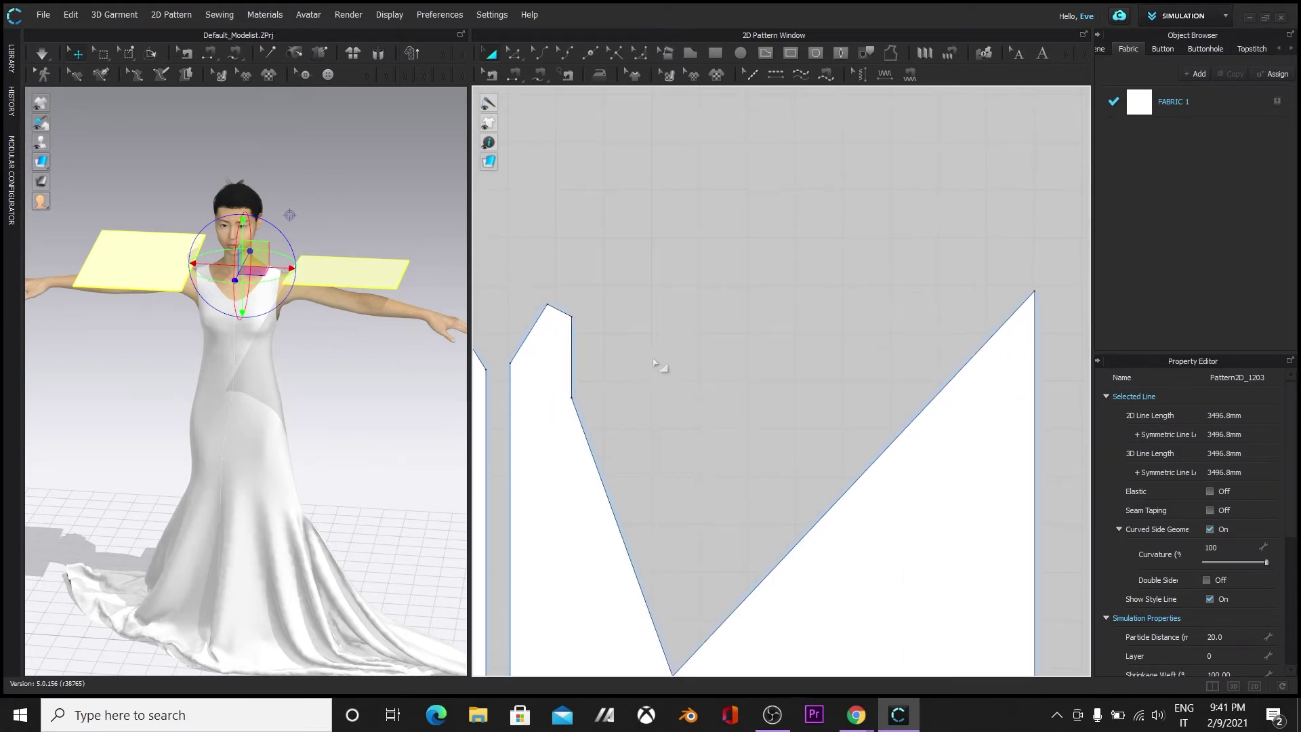
pyautogui.moveTo(652, 354); pyautogui.dragTo(731, 374, button='middle')
pyautogui.rightClick(636, 331)
pyautogui.click(618, 462)
pyautogui.scroll(-1, 762, 424)
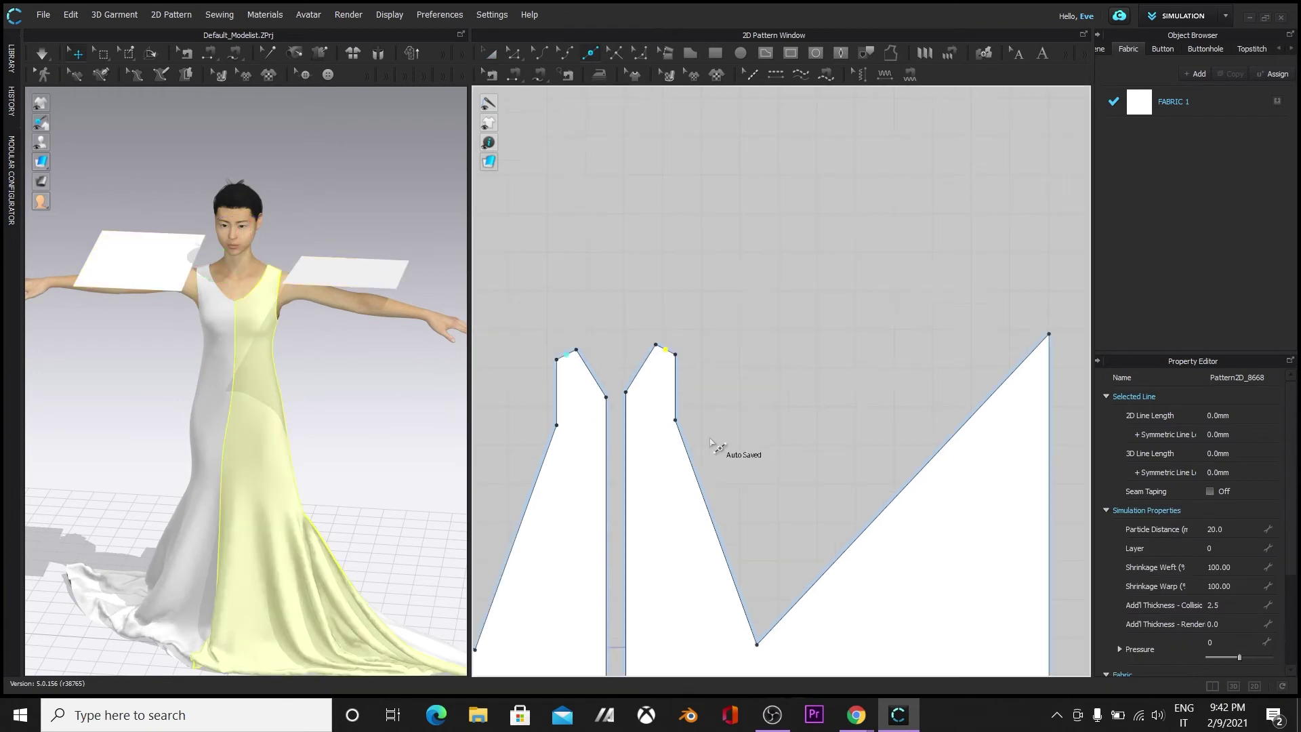
# Step: Add a point at the middle of the back dress pieces' shoulder line using the split options
pyautogui.scroll(-1, 737, 424)
pyautogui.moveTo(738, 420); pyautogui.dragTo(625, 339, button='middle')
pyautogui.scroll(-3, 821, 369)
pyautogui.moveTo(966, 247); pyautogui.dragTo(680, 297, button='middle')
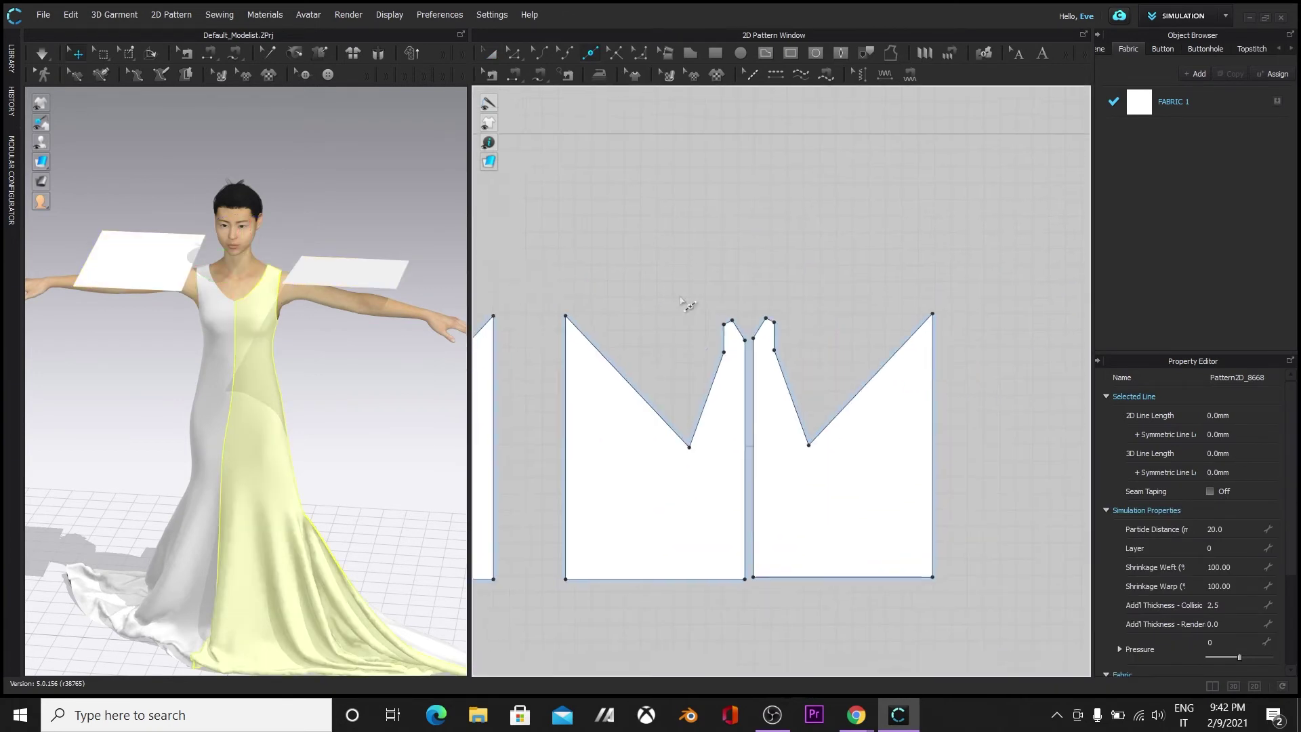
pyautogui.scroll(4, 683, 302)
pyautogui.rightClick(918, 360)
pyautogui.click(573, 372)
pyautogui.click(617, 457)
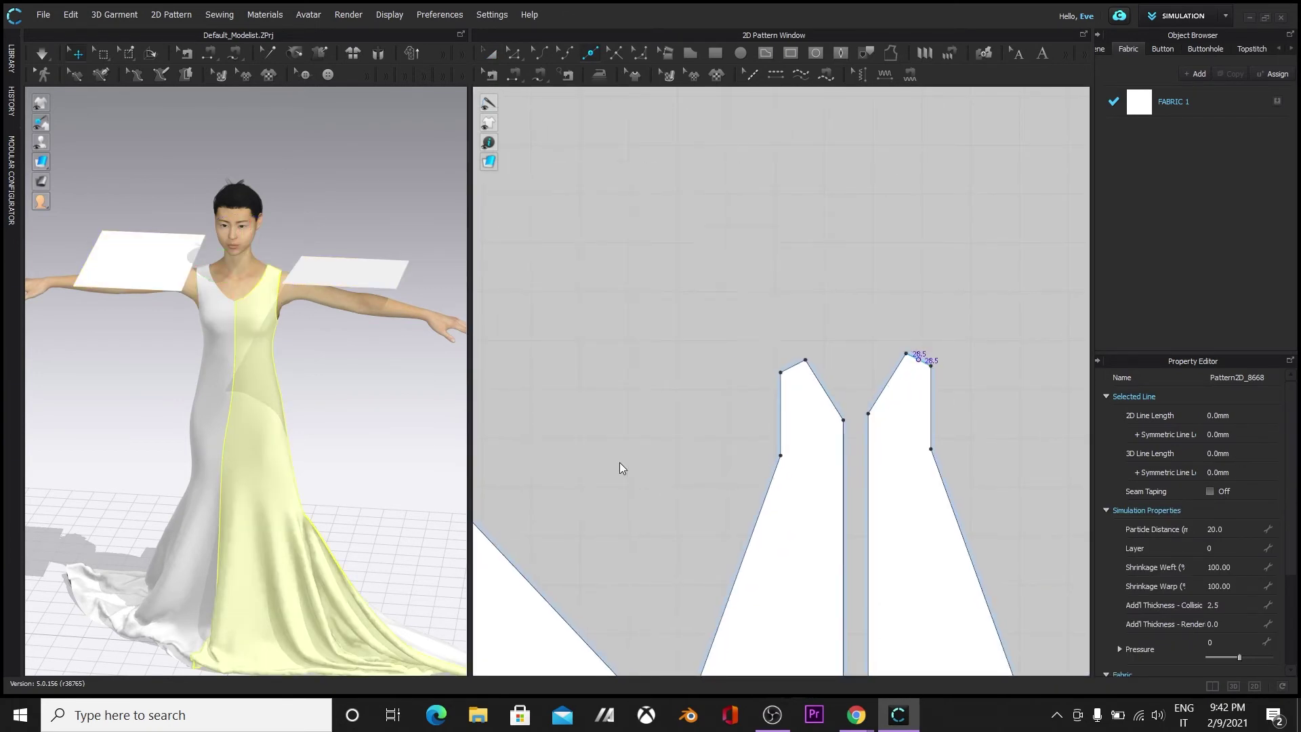
# Step: Split the back pieces' vertical armhole edge into two equal segments
pyautogui.scroll(-5, 661, 453)
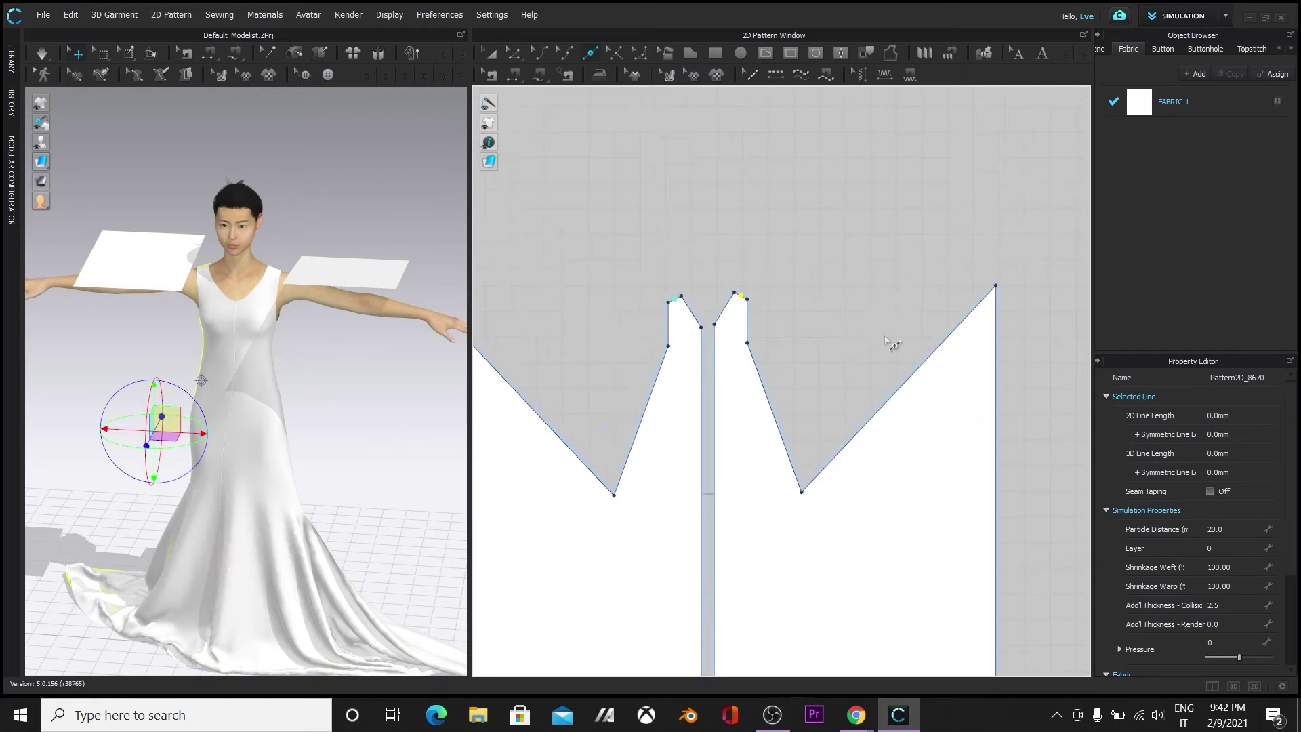
pyautogui.moveTo(884, 209); pyautogui.dragTo(862, 350, button='middle')
pyautogui.scroll(3, 854, 338)
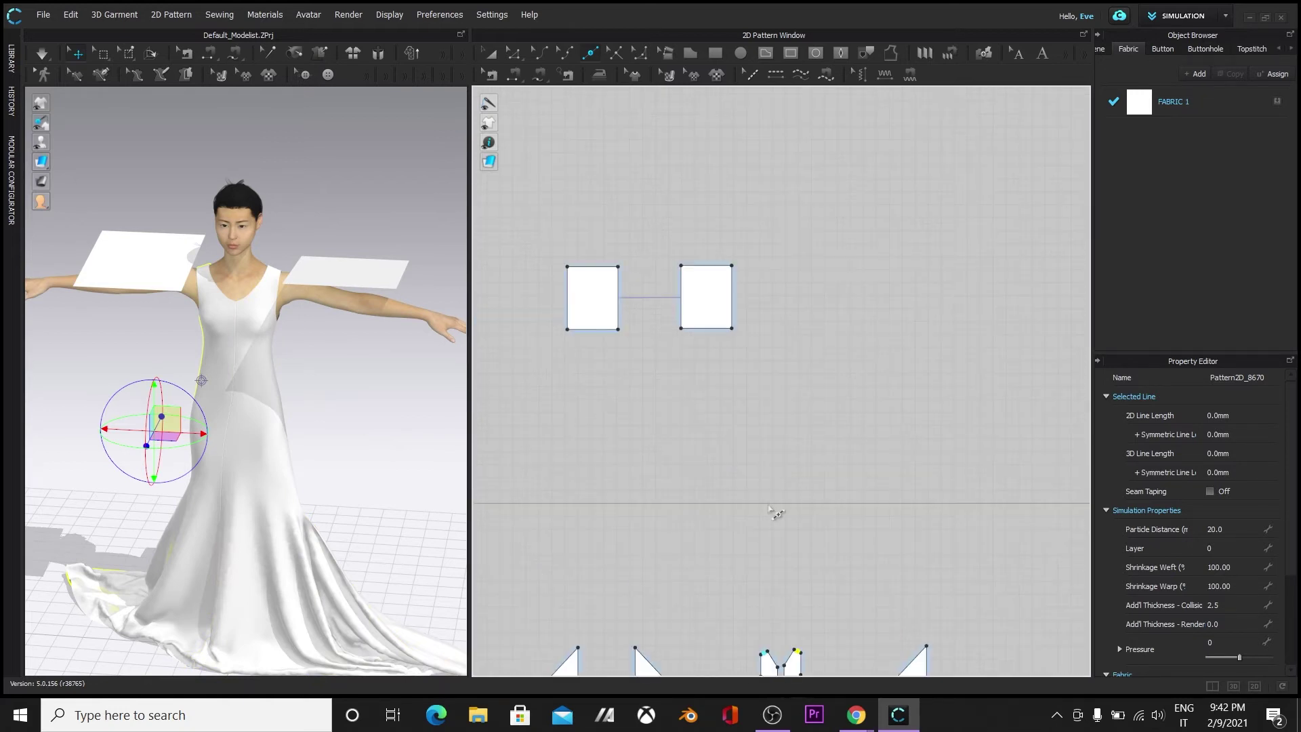
pyautogui.moveTo(734, 517); pyautogui.dragTo(717, 297, button='middle')
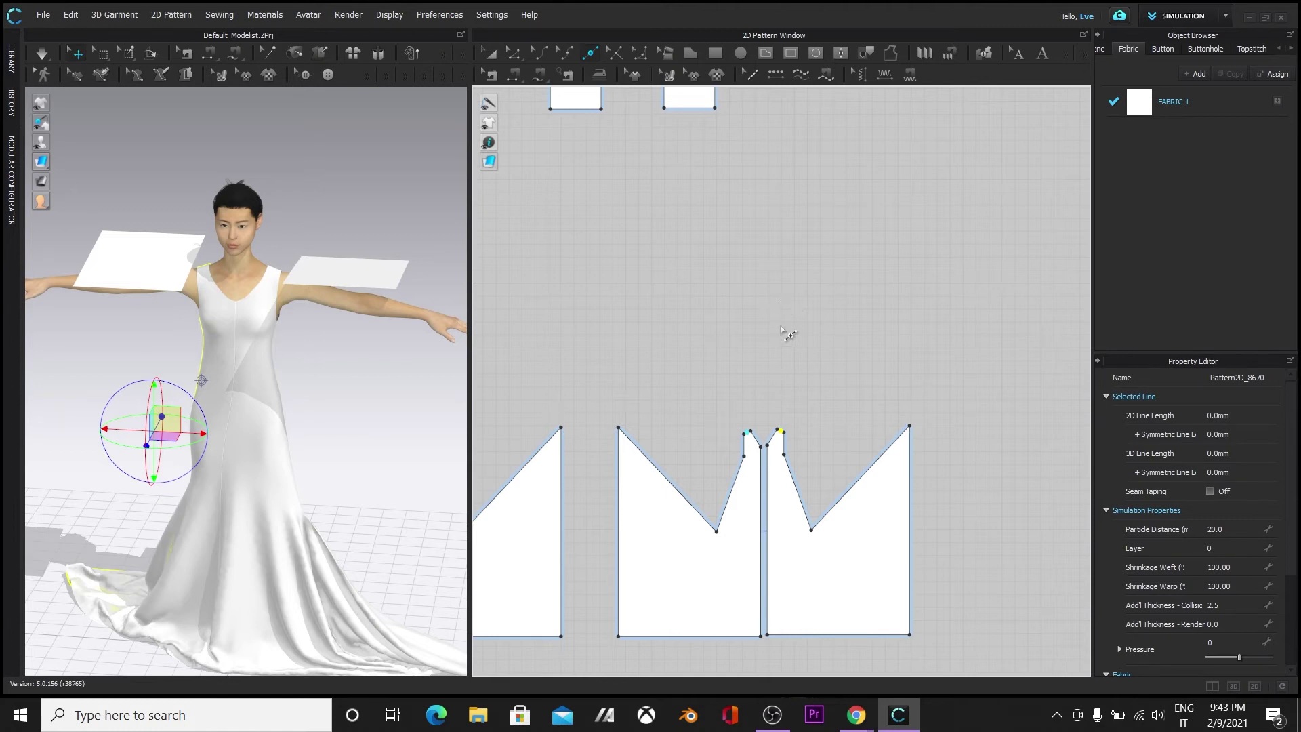
pyautogui.scroll(2, 783, 332)
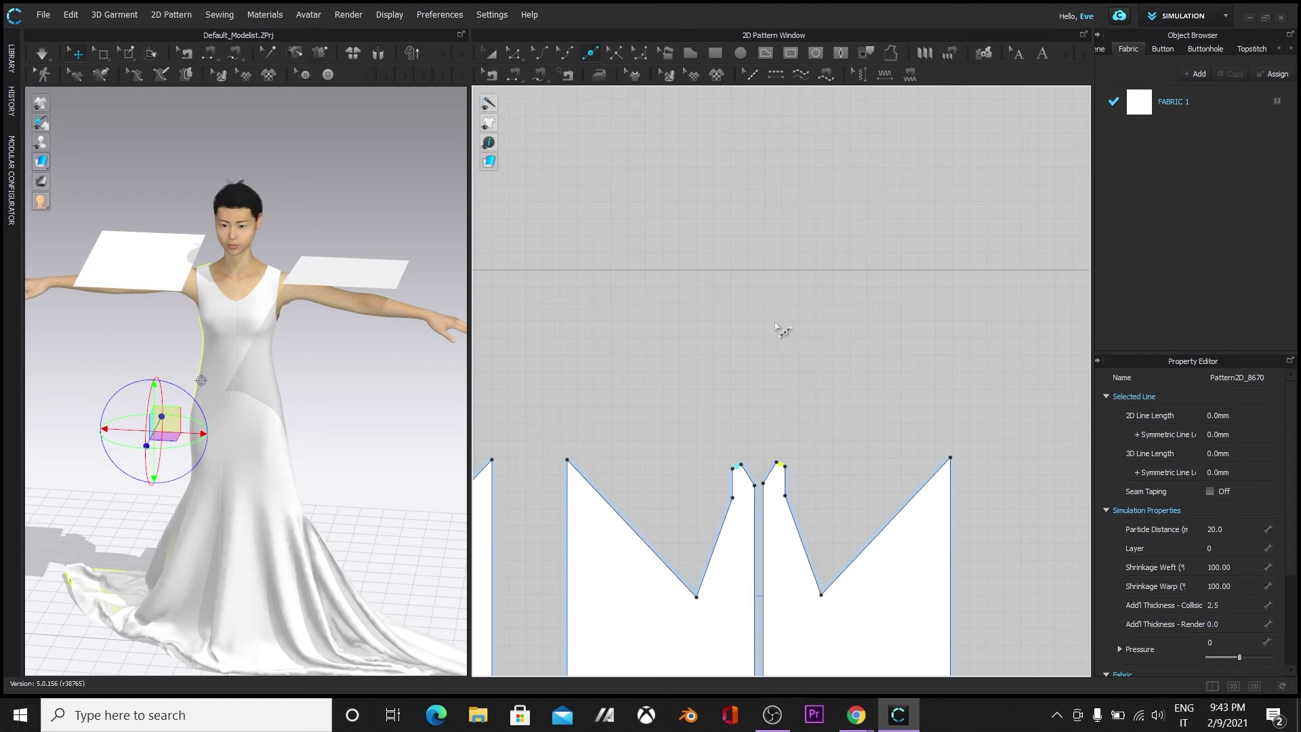
pyautogui.rightClick(786, 480)
pyautogui.click(570, 373)
pyautogui.click(621, 460)
# Step: Split the front pieces' vertical armhole edge at its midpoint
pyautogui.moveTo(690, 441); pyautogui.dragTo(590, 366, button='middle')
pyautogui.rightClick(696, 420)
pyautogui.click(618, 461)
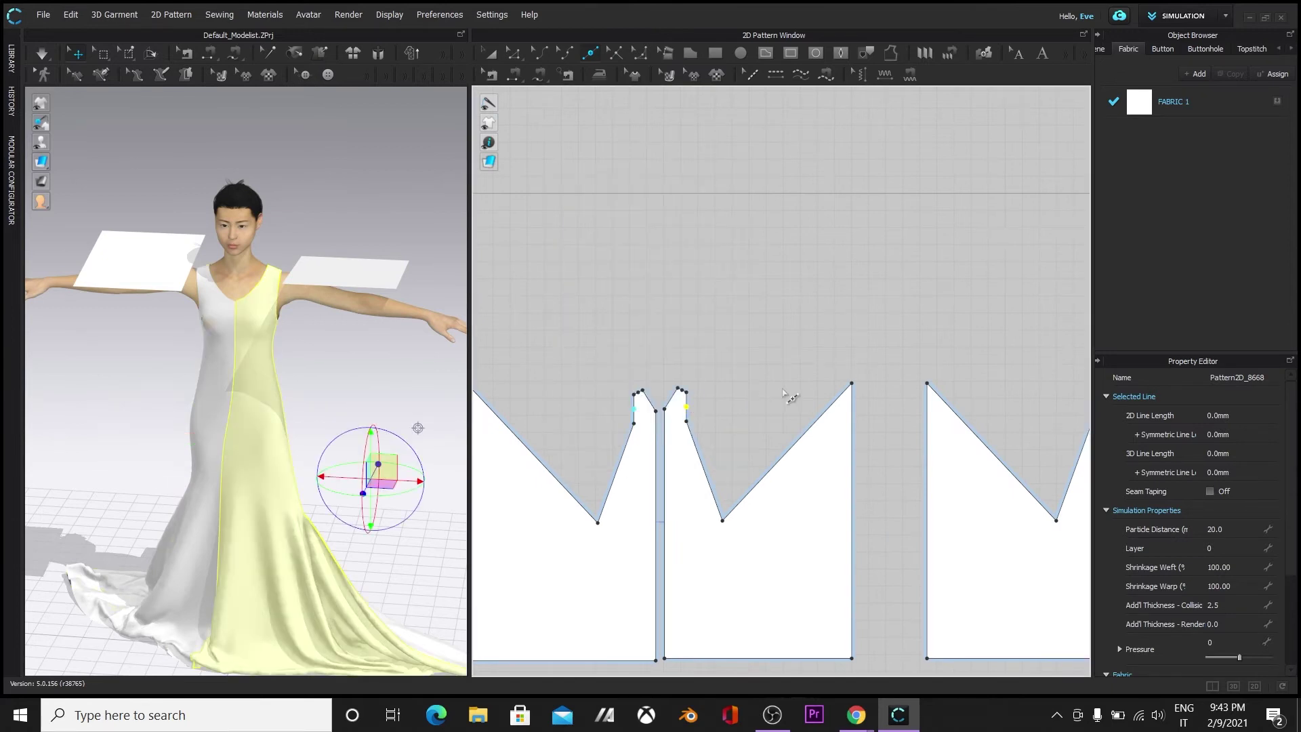
# Step: Measure the upper segment of the split armhole edge on the back dress pieces
pyautogui.moveTo(964, 321); pyautogui.dragTo(720, 299, button='middle')
pyautogui.scroll(-1, 720, 298)
pyautogui.scroll(-1, 830, 290)
pyautogui.scroll(-1, 759, 261)
pyautogui.moveTo(734, 210); pyautogui.dragTo(723, 368, button='middle')
pyautogui.scroll(1, 749, 379)
pyautogui.scroll(2, 739, 400)
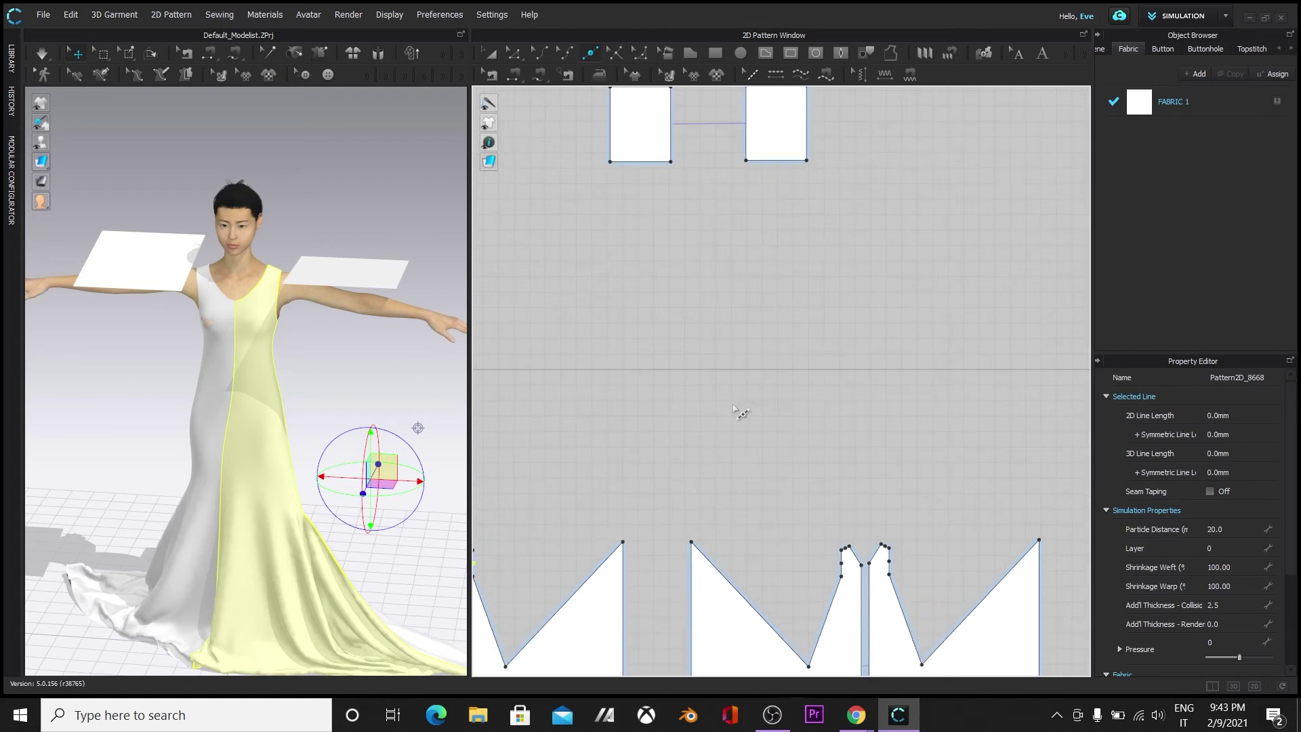
pyautogui.scroll(3, 738, 522)
pyautogui.moveTo(738, 521); pyautogui.dragTo(671, 432, button='middle')
pyautogui.click(516, 54)
pyautogui.moveTo(937, 486); pyautogui.dragTo(876, 312, button='middle')
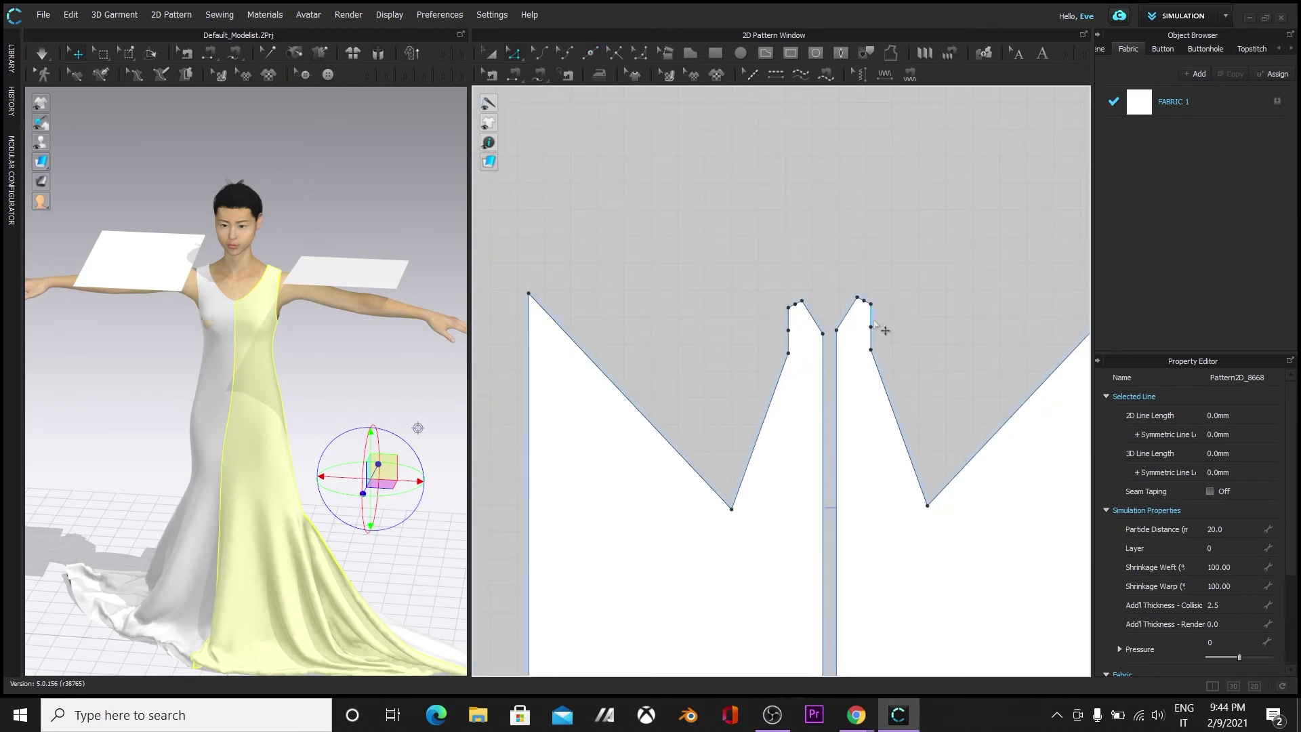
pyautogui.click(873, 321)
pyautogui.scroll(-1, 729, 272)
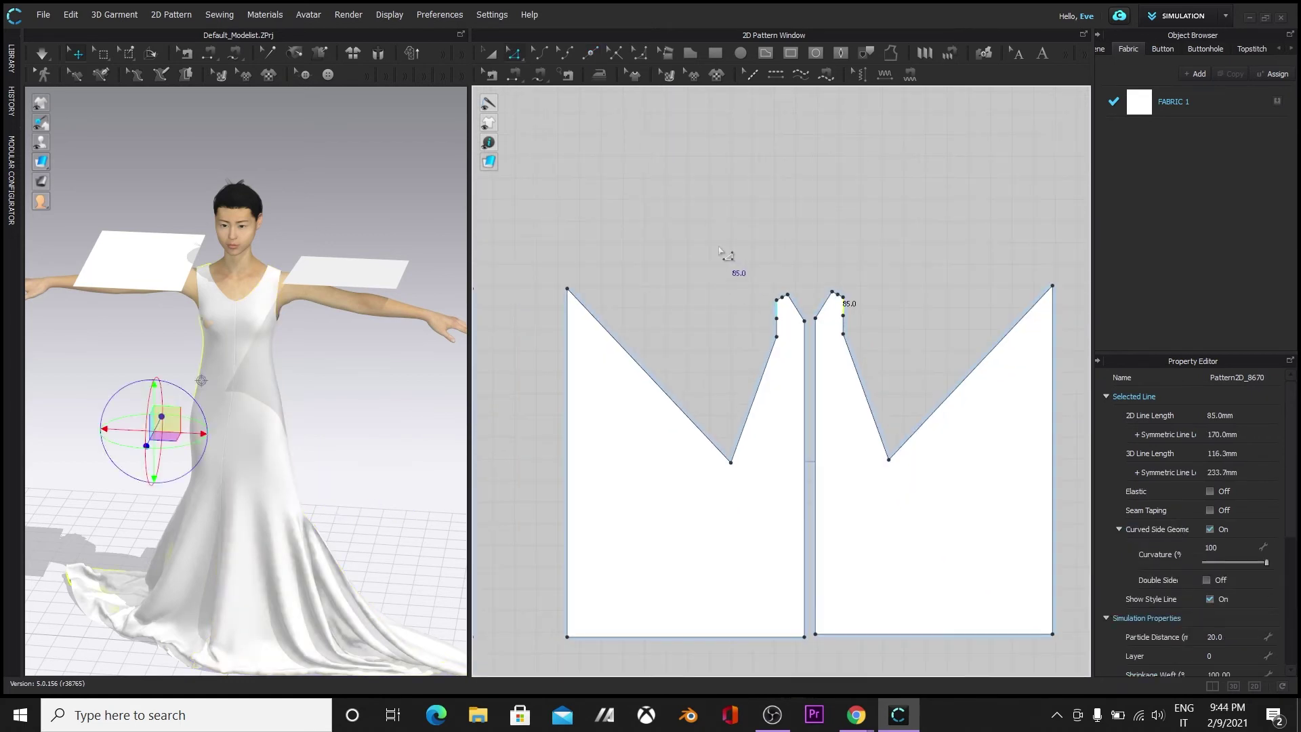
# Step: Add two points along the facing inner edges of the rectangular panels, the first about 161 mm below the upper corner
pyautogui.scroll(-1, 717, 271)
pyautogui.moveTo(757, 105); pyautogui.dragTo(828, 657, button='middle')
pyautogui.scroll(-2, 776, 284)
pyautogui.scroll(-1, 776, 284)
pyautogui.scroll(5, 764, 339)
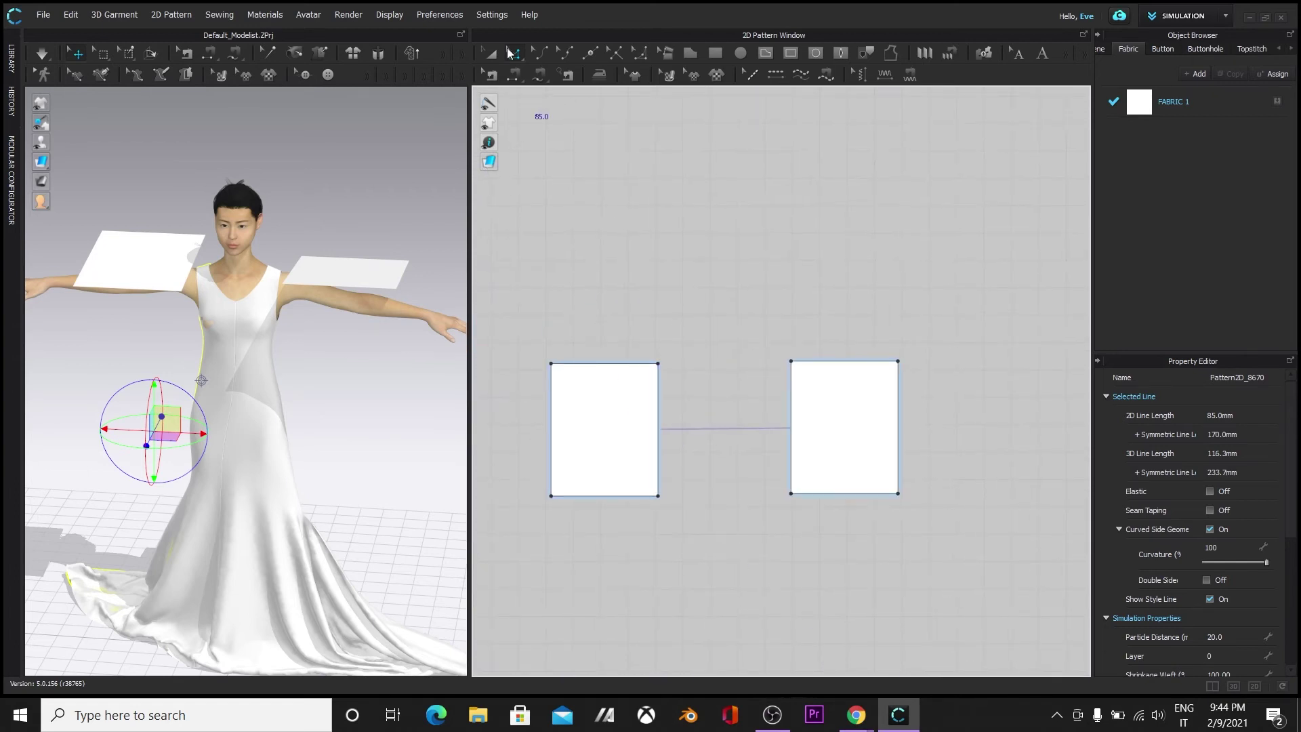
pyautogui.click(603, 424)
pyautogui.click(590, 53)
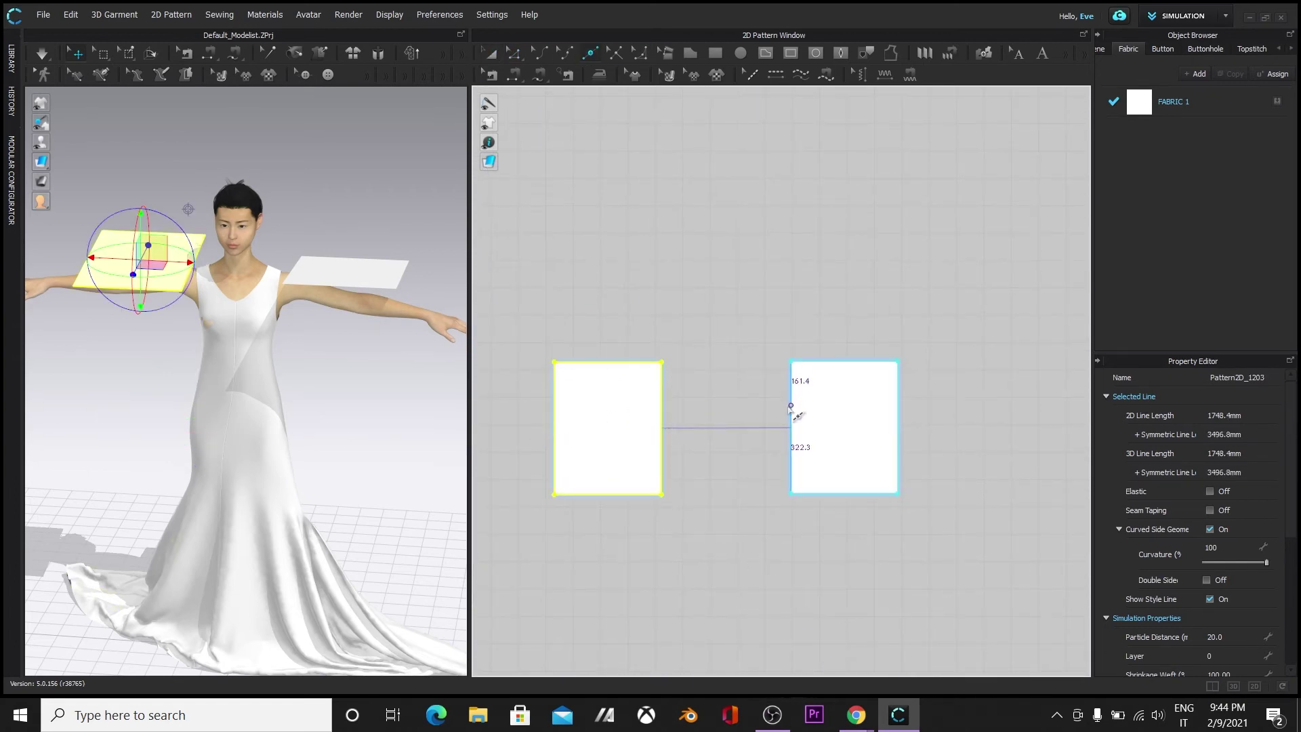
pyautogui.click(791, 406)
pyautogui.click(790, 455)
# Step: Stretch both rectangular panels upward and downward until their combined outline length is about 5726 mm
pyautogui.click(490, 53)
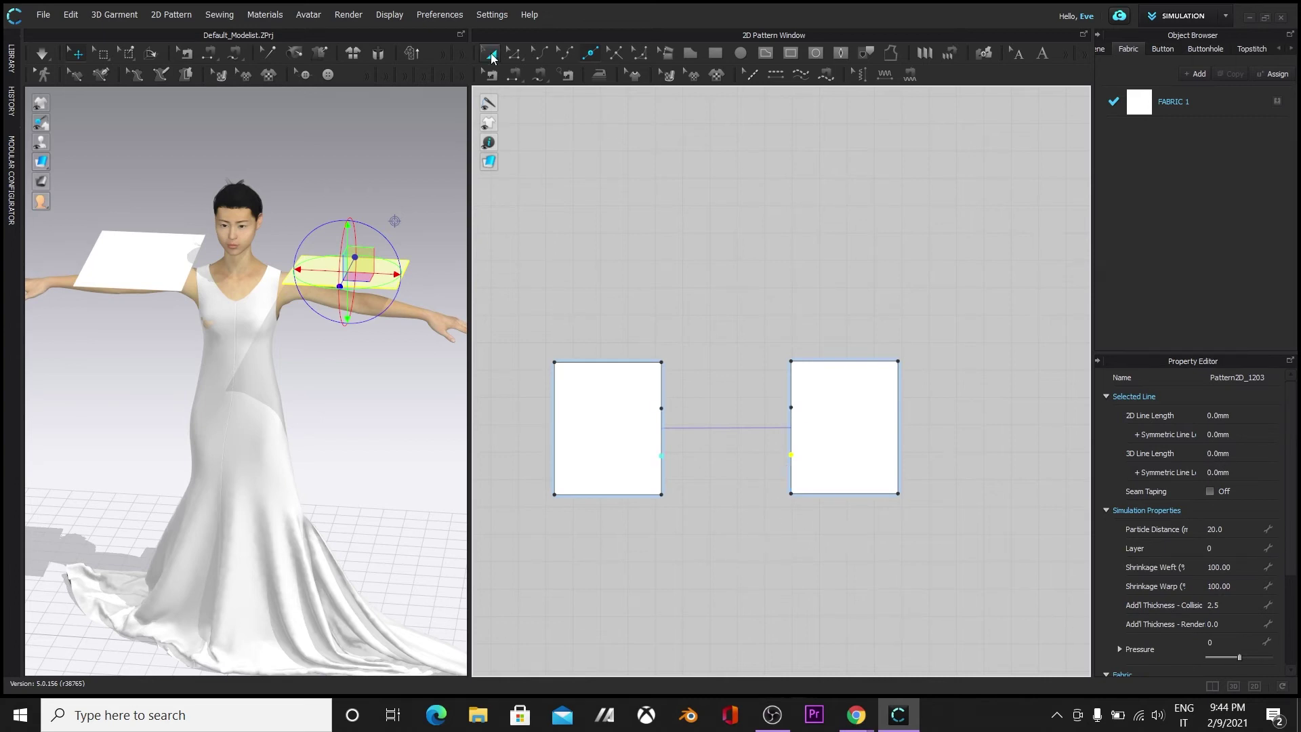
pyautogui.moveTo(532, 336); pyautogui.dragTo(930, 516)
pyautogui.moveTo(726, 346); pyautogui.dragTo(726, 293)
pyautogui.moveTo(726, 510); pyautogui.dragTo(714, 614)
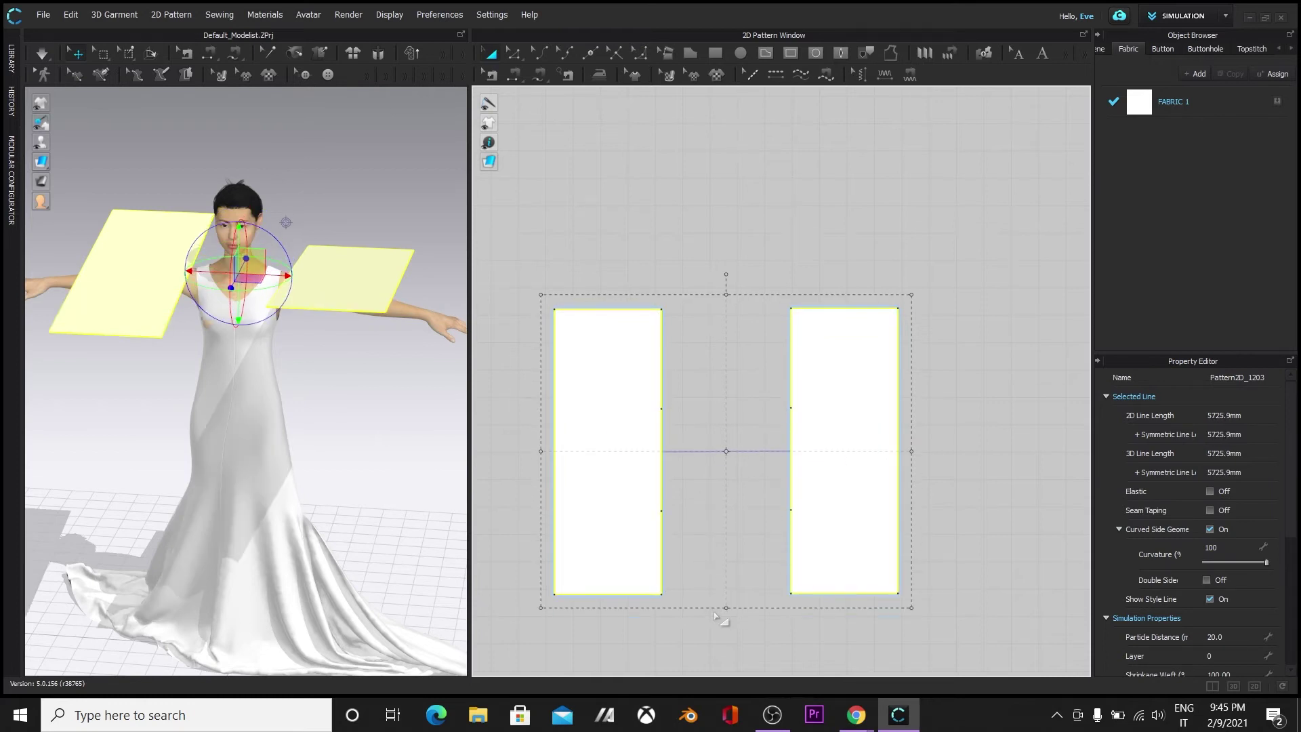
pyautogui.scroll(-2, 705, 534)
pyautogui.scroll(3, 704, 529)
# Step: Add a point between the two inner-edge points of the panels, about 199 mm above the lower one
pyautogui.click(516, 54)
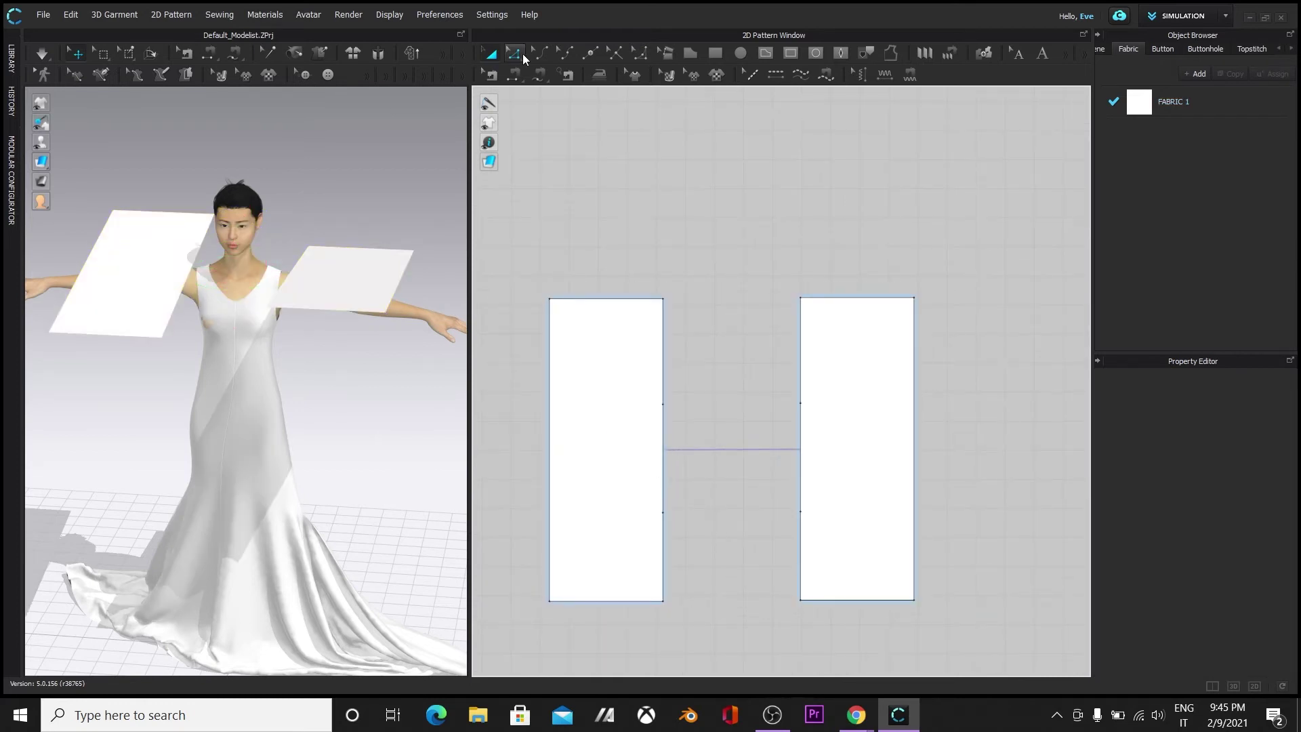
pyautogui.click(667, 477)
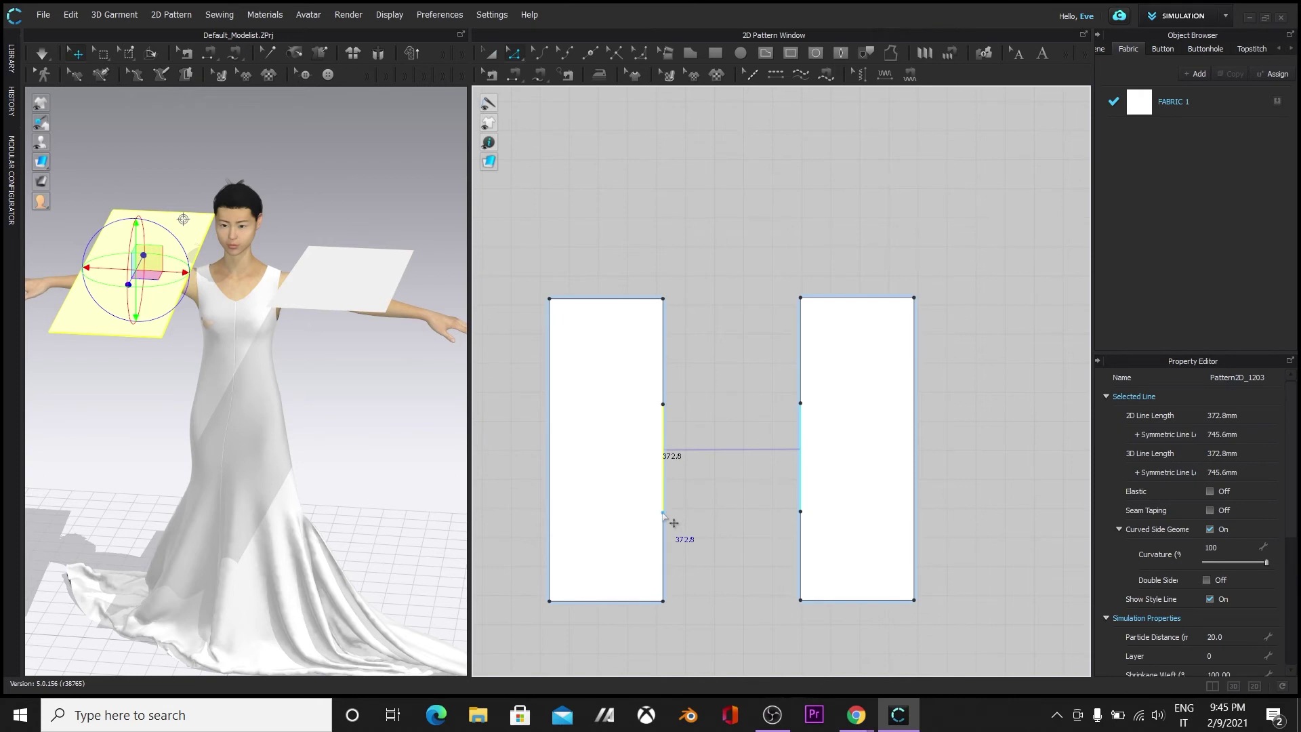
pyautogui.press('x')
pyautogui.click(663, 455)
# Step: Delete the lowest of the added points on the facing inner edges of both rectangular panels
pyautogui.click(516, 54)
pyautogui.rightClick(663, 509)
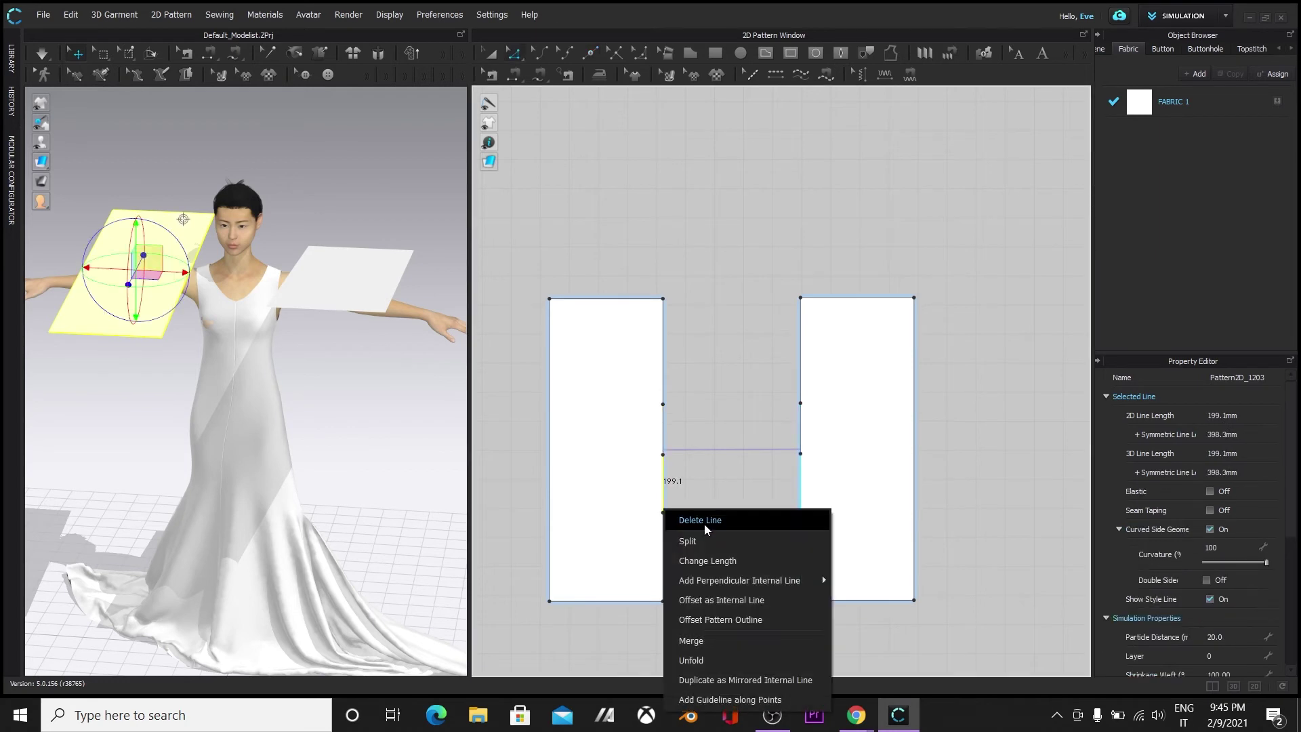
pyautogui.click(704, 498)
pyautogui.rightClick(662, 512)
pyautogui.click(718, 522)
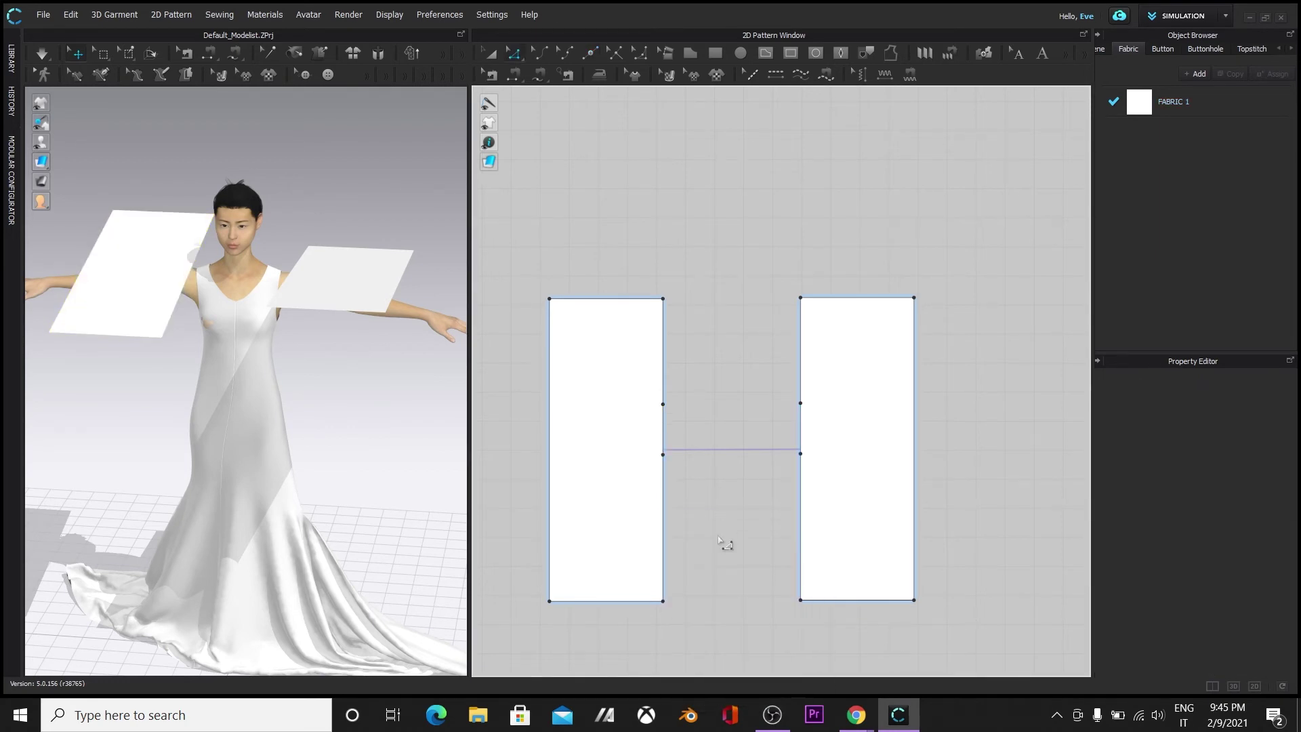
# Step: Add a point midway between the two remaining inner-edge points on both rectangular panels
pyautogui.rightClick(665, 432)
pyautogui.click(675, 441)
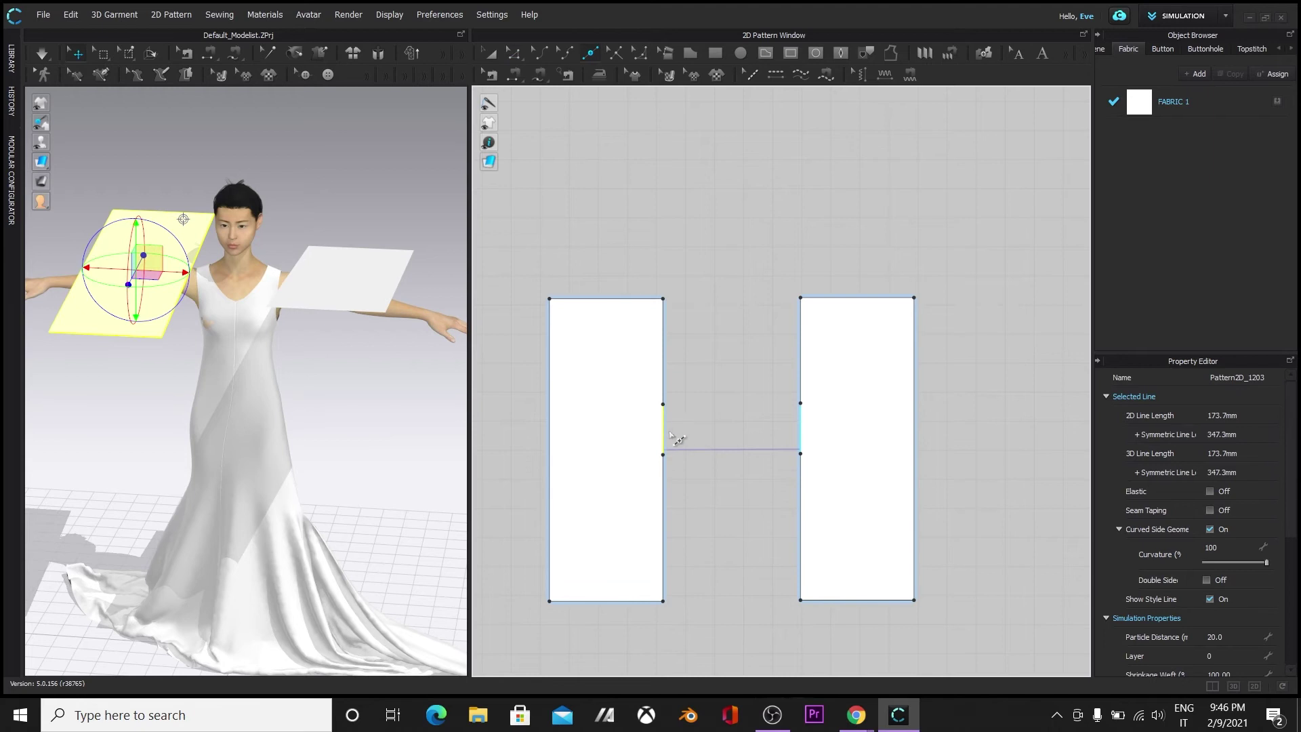
pyautogui.click(619, 460)
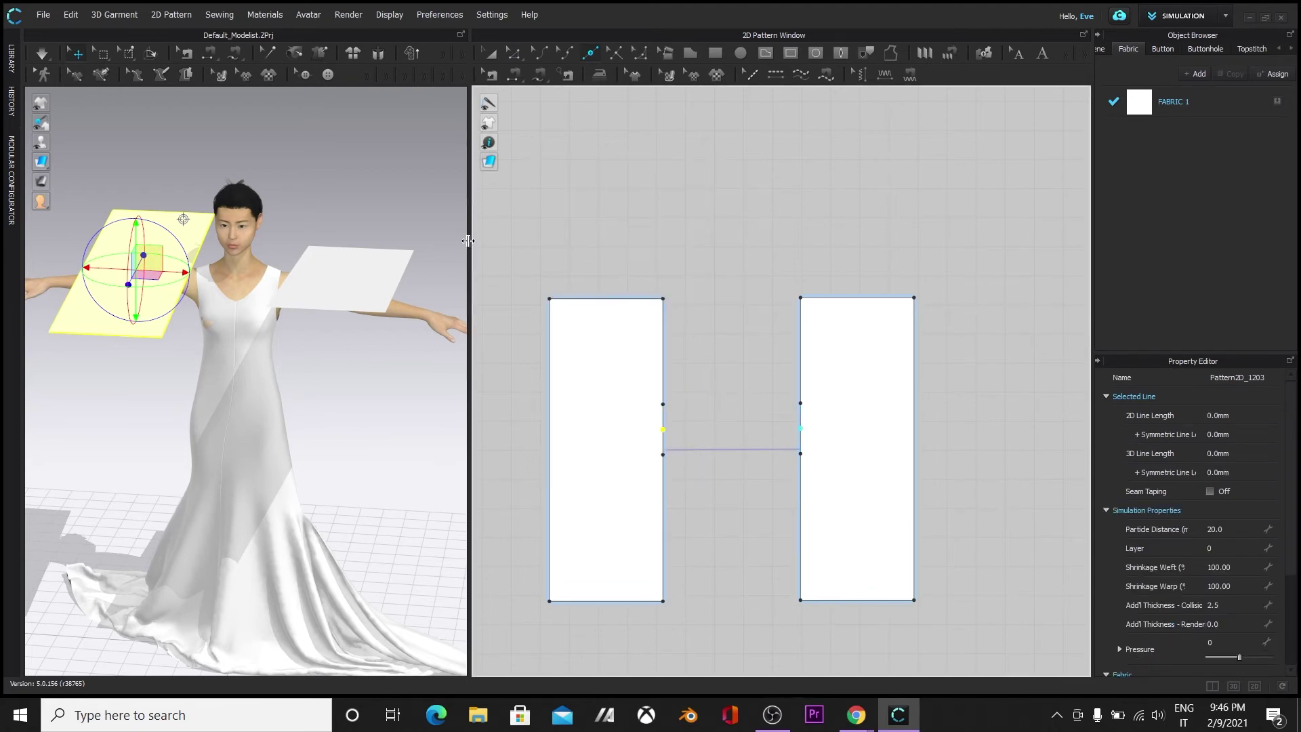
# Step: Sew the two short inner-edge segments of the panel at the avatar's left arm to the front and back upper armhole segments
pyautogui.moveTo(468, 240); pyautogui.dragTo(877, 240)
pyautogui.scroll(5, 721, 441)
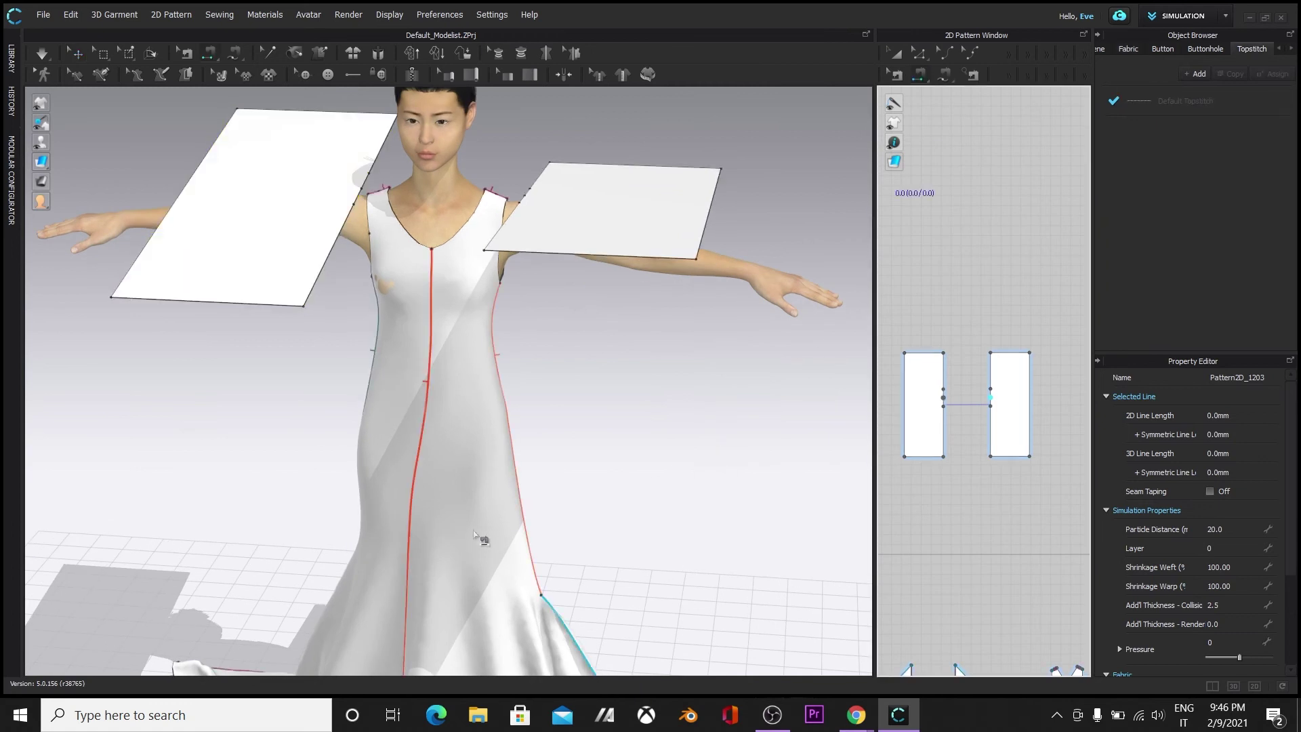
pyautogui.moveTo(297, 476); pyautogui.dragTo(332, 485, button='right')
pyautogui.click(532, 164)
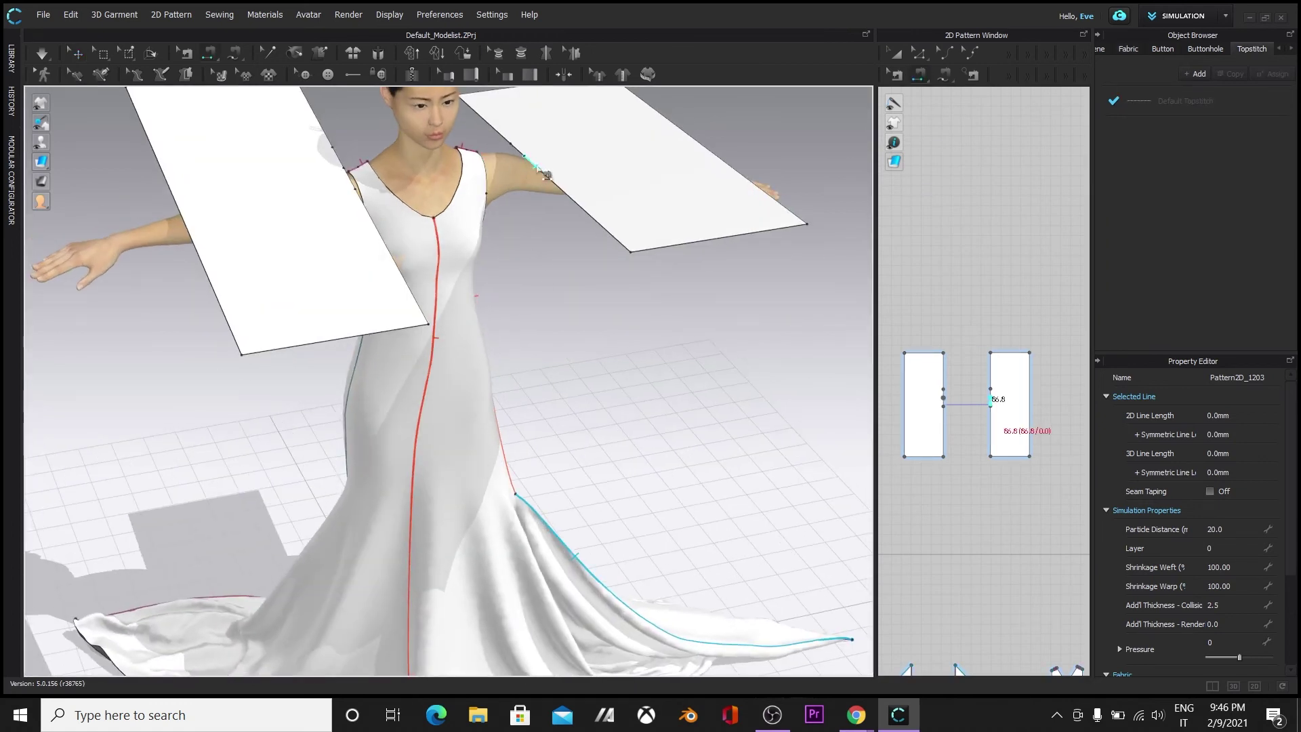
pyautogui.click(488, 190)
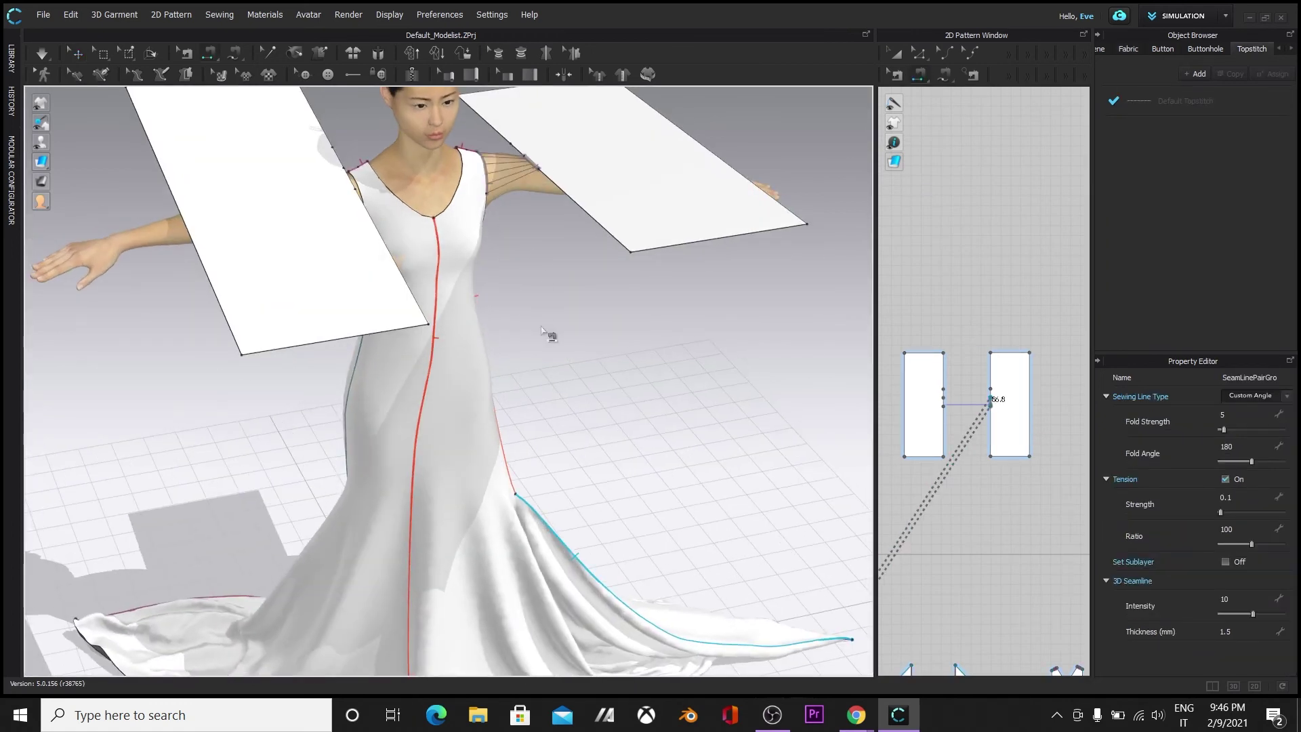
pyautogui.moveTo(151, 420); pyautogui.dragTo(627, 472, button='right')
pyautogui.click(226, 248)
pyautogui.click(224, 301)
# Step: Sew the two short inner-edge segments of the panel at the avatar's right arm to the back and front upper armhole segments
pyautogui.moveTo(398, 507); pyautogui.dragTo(525, 310, button='right')
pyautogui.click(406, 335)
pyautogui.click(407, 378)
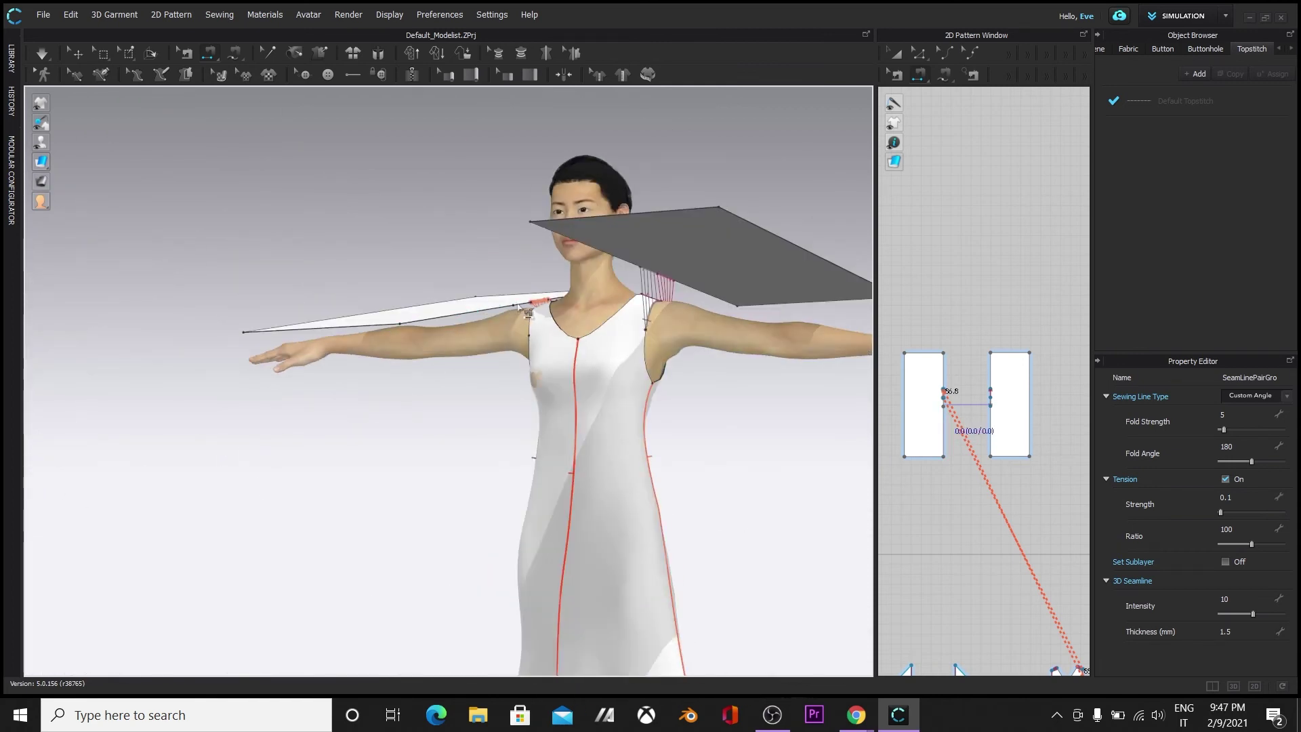
pyautogui.scroll(4, 518, 308)
pyautogui.click(566, 262)
pyautogui.click(576, 283)
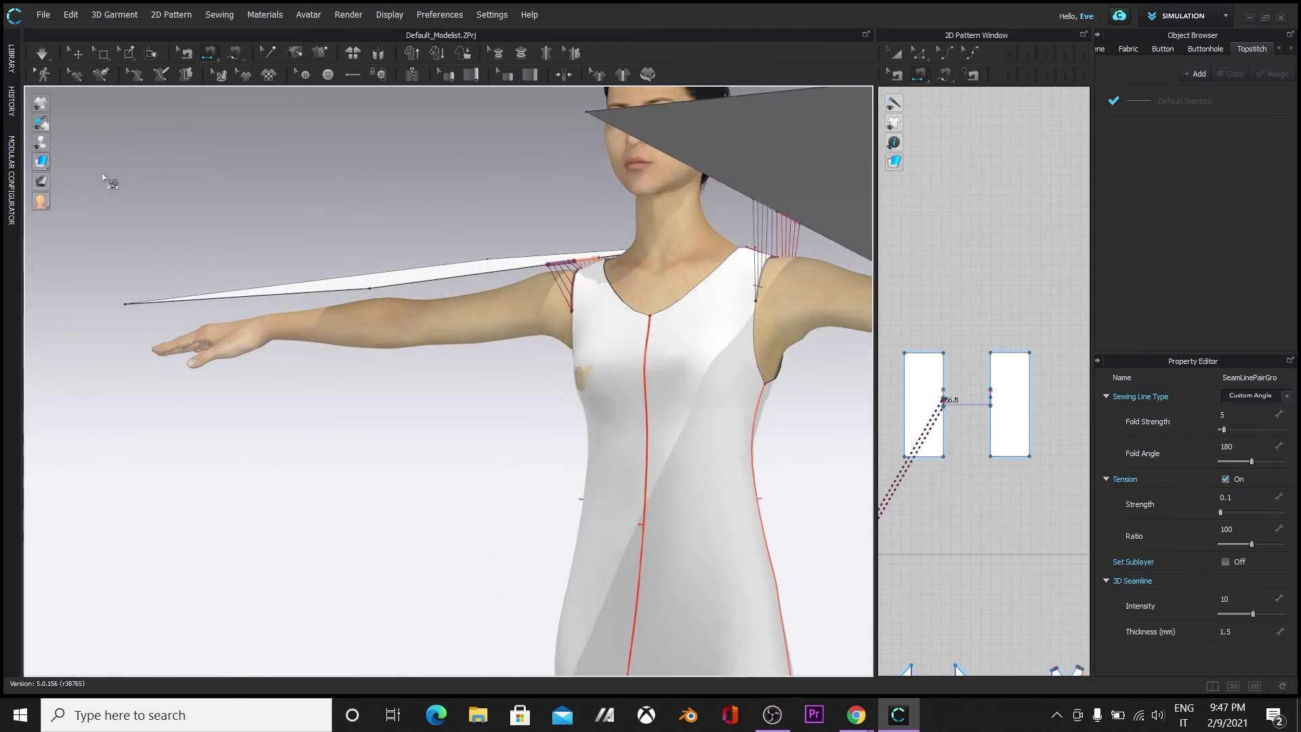
# Step: Simulate the sewn panels so they drape as sleeves, pull both sleeves into shape over the arms, and stop the simulation
pyautogui.scroll(-4, 159, 504)
pyautogui.moveTo(158, 504); pyautogui.dragTo(242, 505, button='right')
pyautogui.click(42, 57)
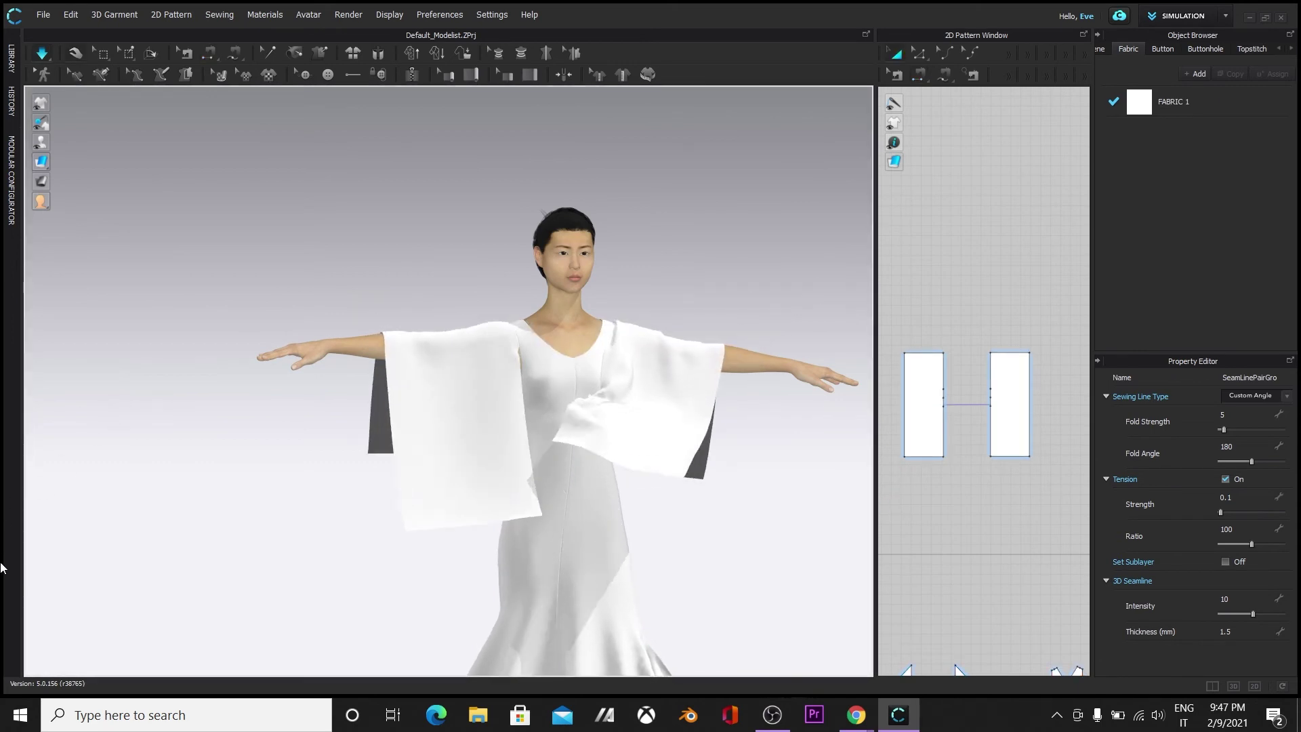
pyautogui.scroll(-3, 203, 513)
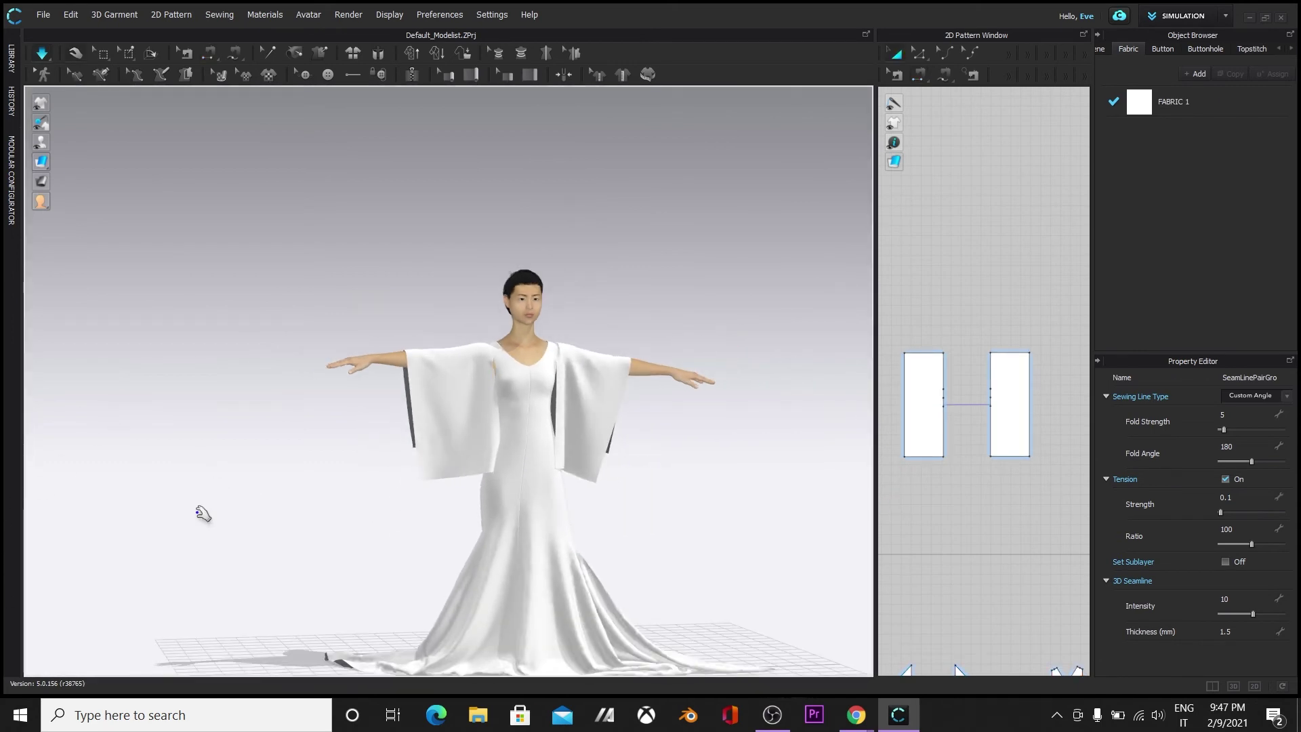
pyautogui.scroll(4, 430, 314)
pyautogui.click(379, 271)
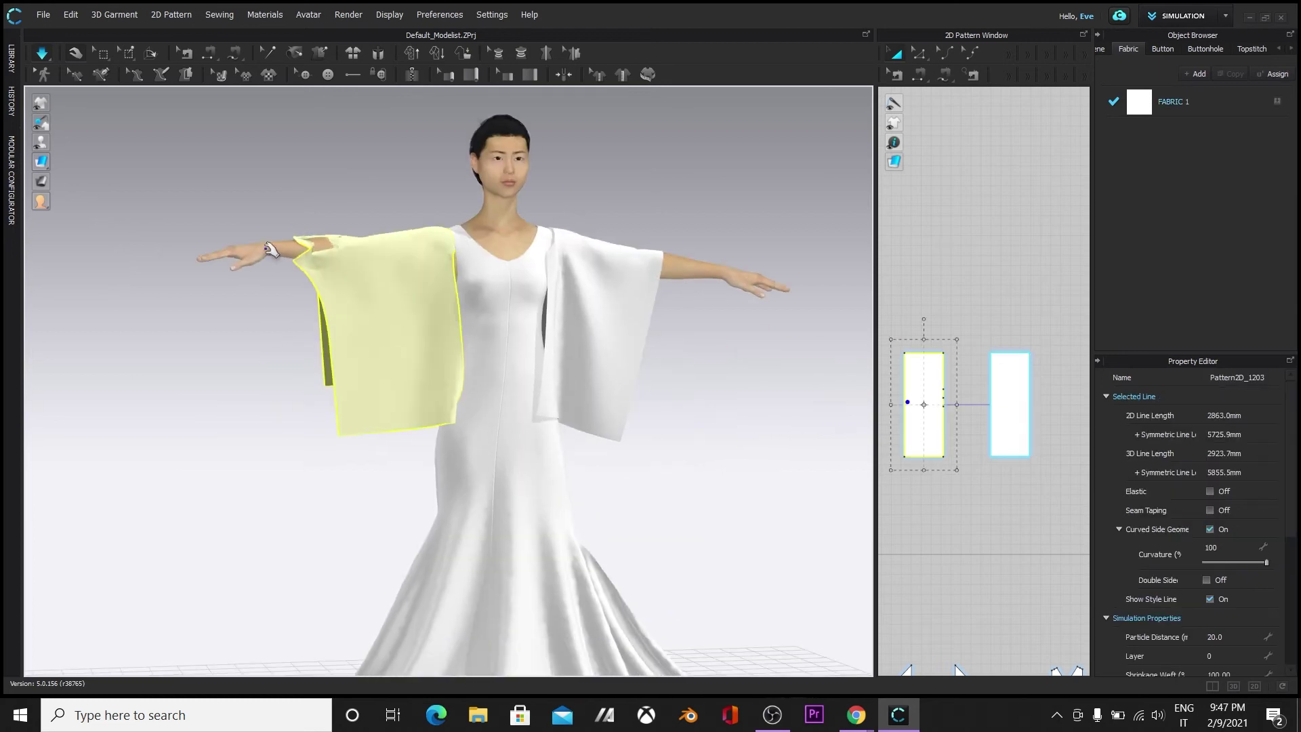
pyautogui.click(662, 271)
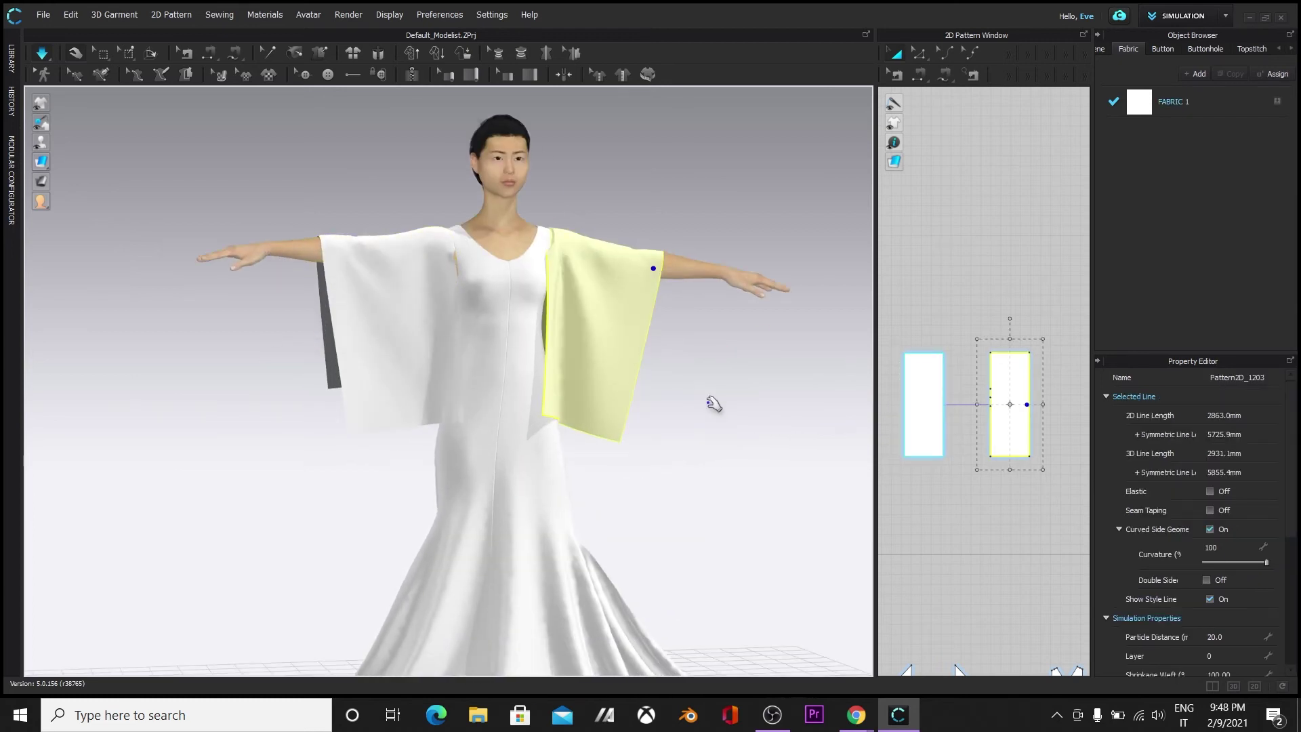
pyautogui.press('n')
pyautogui.press('q')
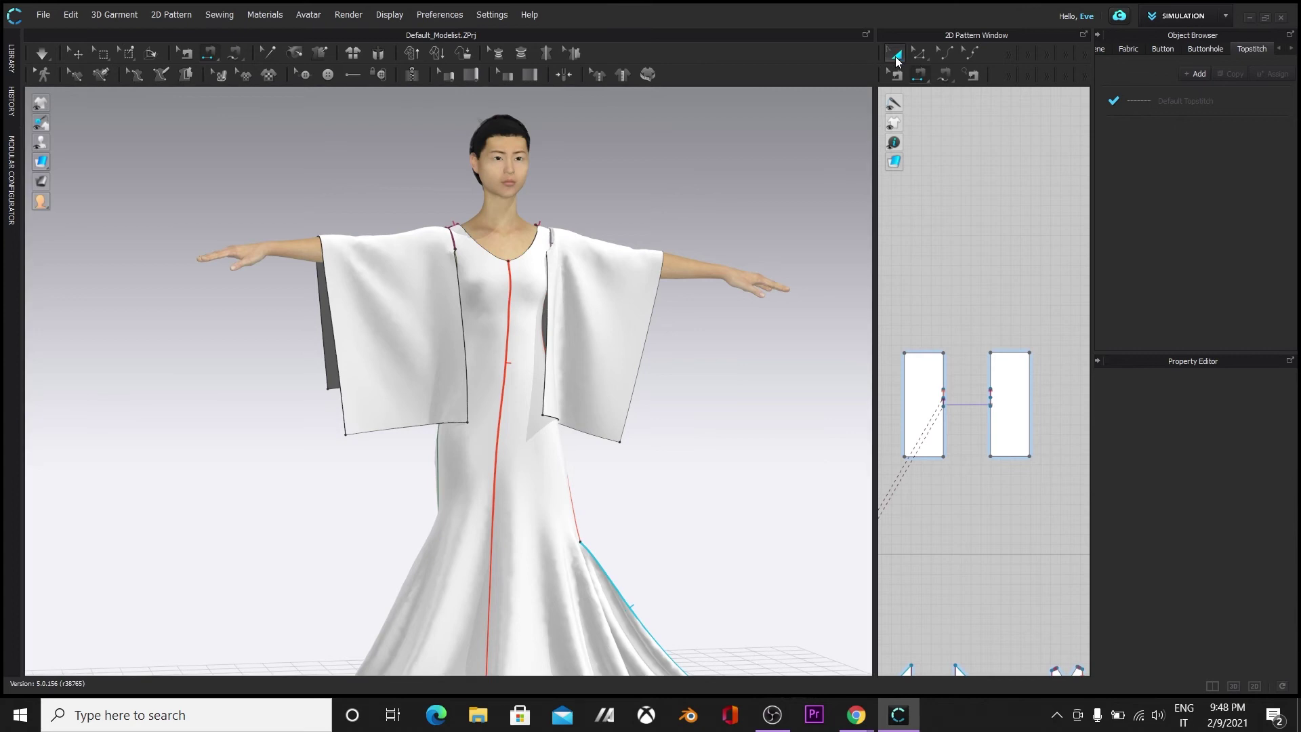
pyautogui.scroll(-5, 686, 564)
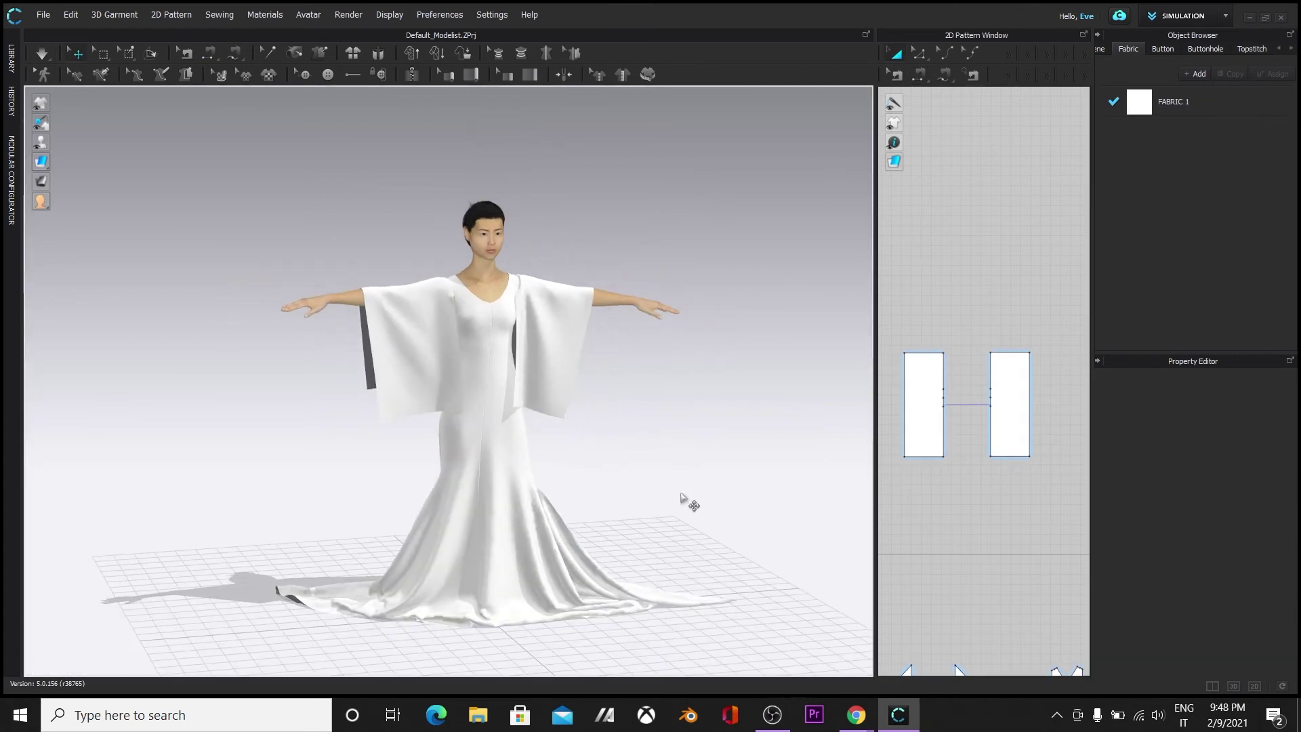
pyautogui.scroll(-1, 681, 498)
pyautogui.moveTo(678, 519); pyautogui.dragTo(549, 413, button='middle')
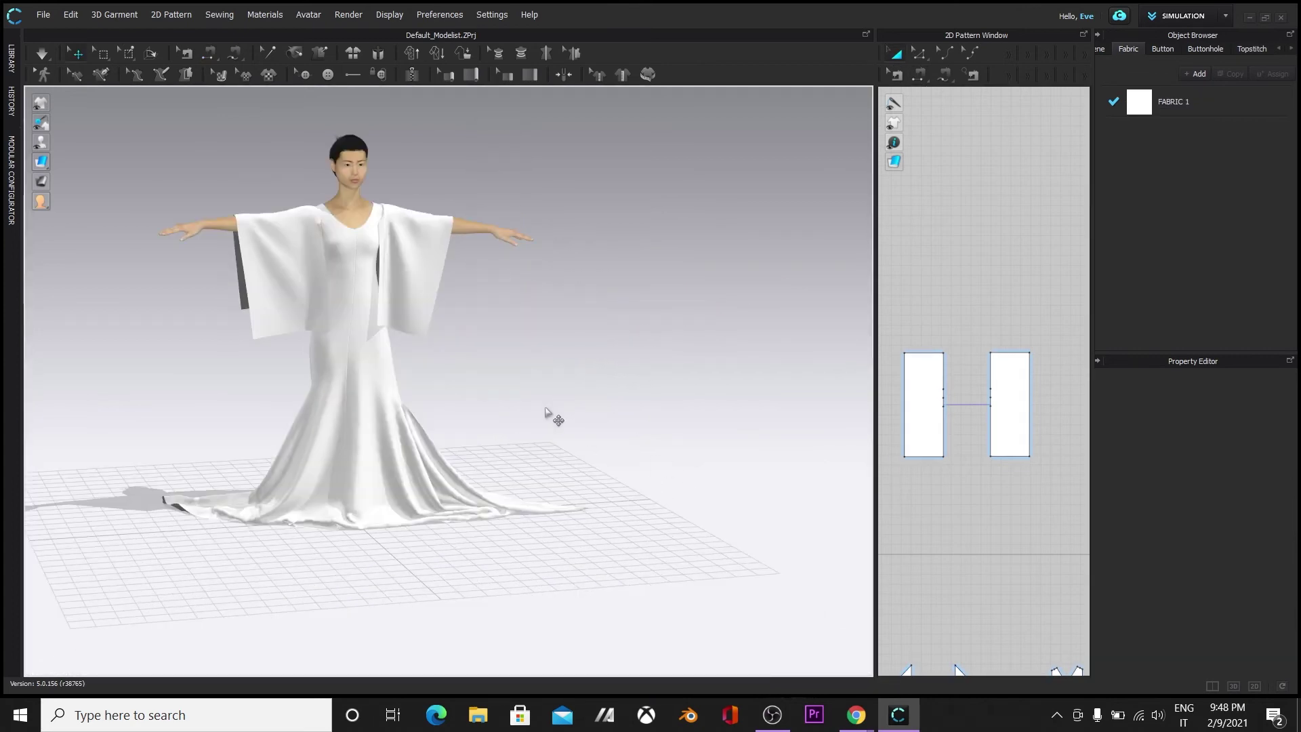
# Step: Add a second fabric and set its color to the dark orange D28405
pyautogui.moveTo(878, 317); pyautogui.dragTo(735, 317)
pyautogui.click(1195, 73)
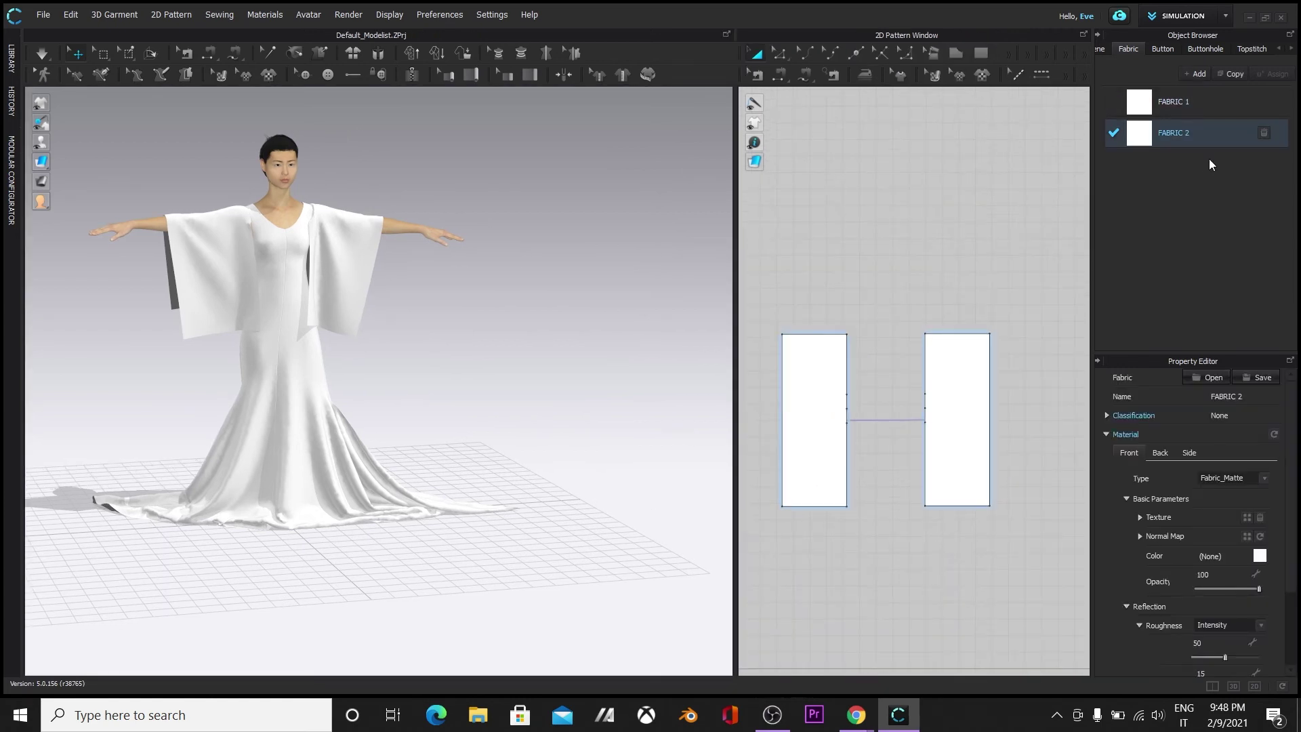
pyautogui.click(1260, 556)
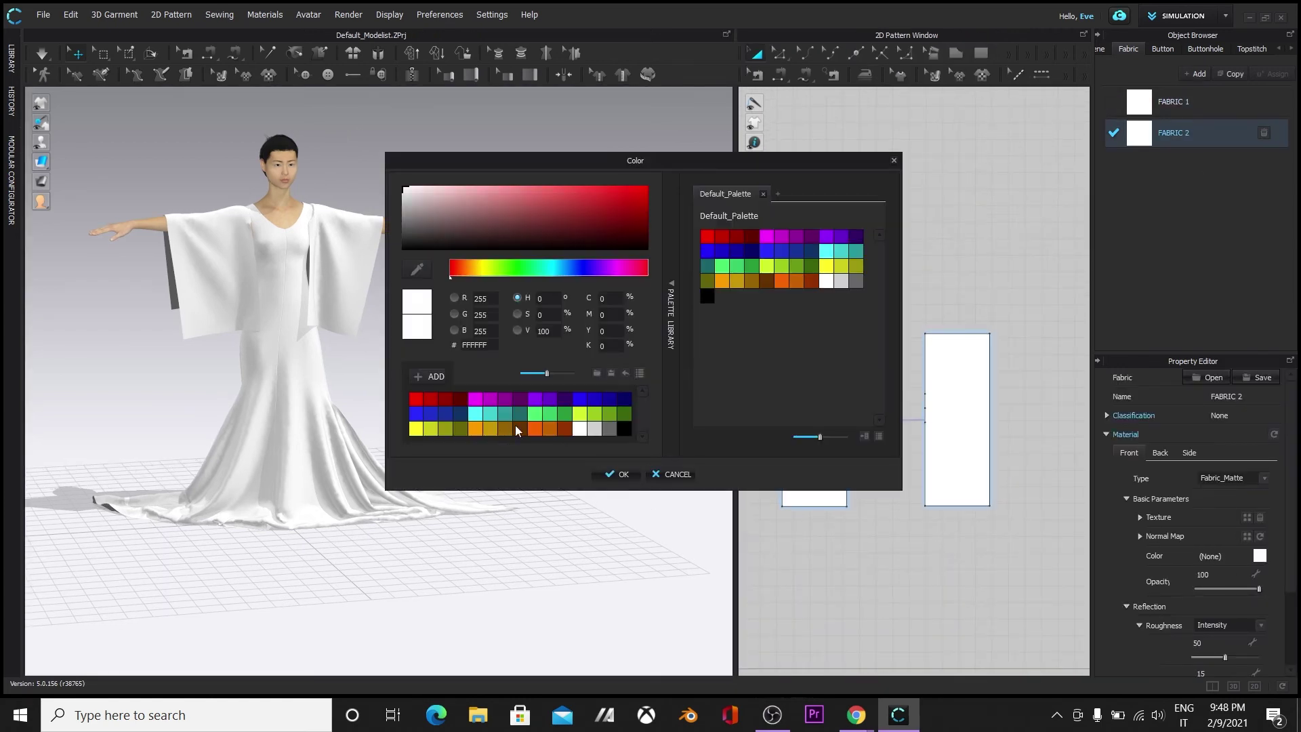
pyautogui.click(475, 433)
pyautogui.click(640, 218)
pyautogui.click(642, 199)
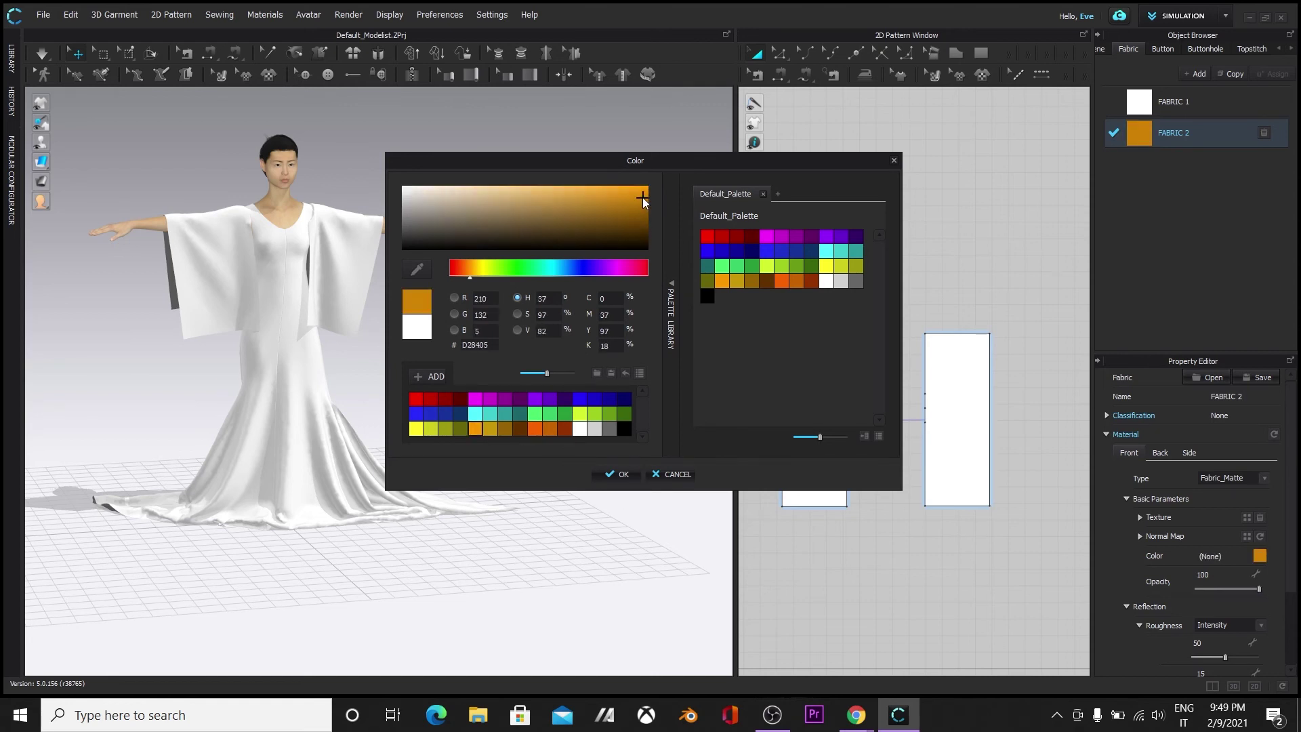
pyautogui.click(618, 474)
# Step: Add a third fabric and set its color to the palette color Orange 2
pyautogui.click(1195, 73)
pyautogui.click(1259, 556)
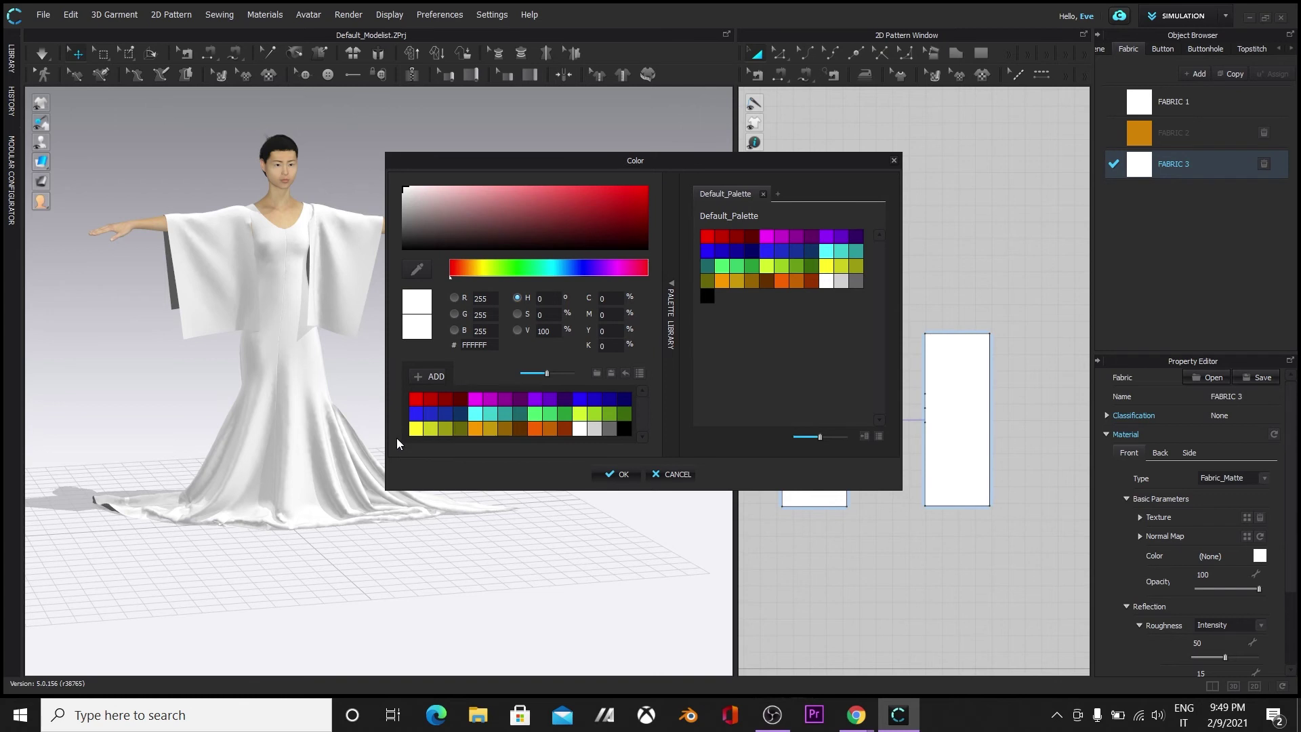
pyautogui.click(491, 430)
pyautogui.click(617, 474)
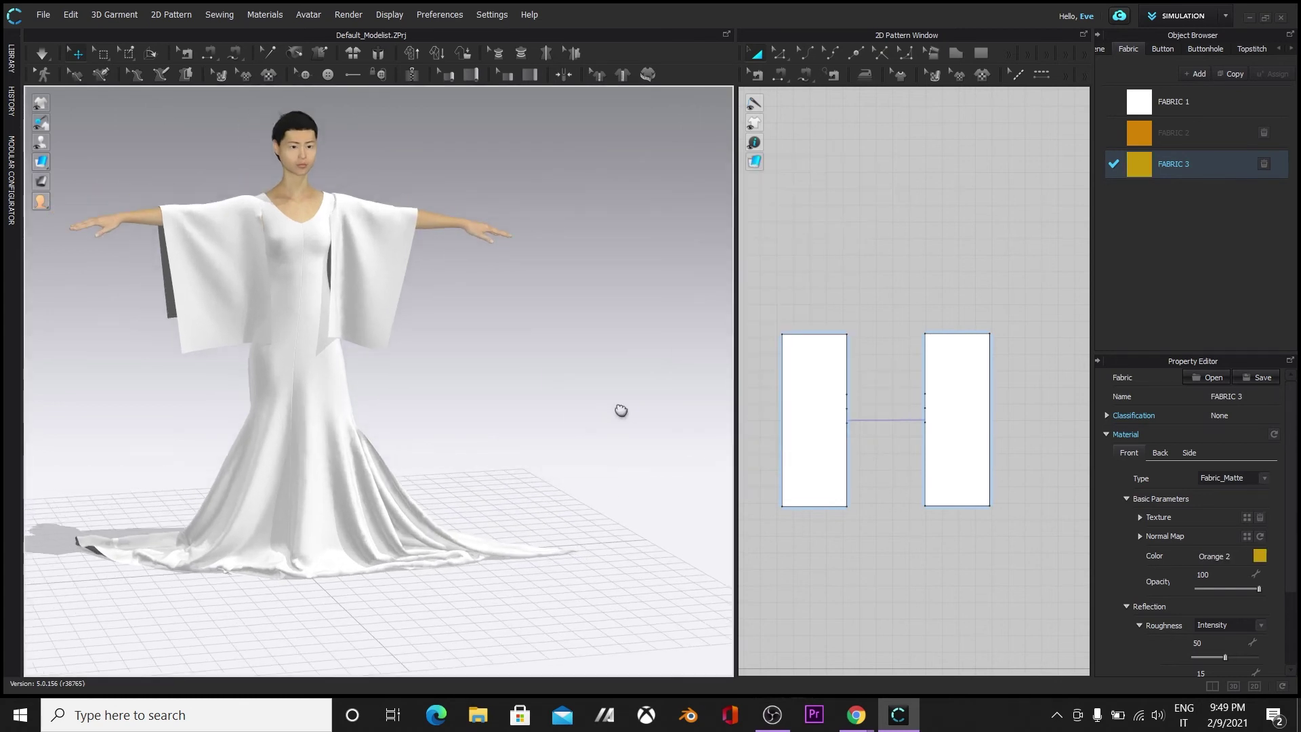
# Step: Assign FABRIC 3 to both rectangular sleeve panels
pyautogui.scroll(-3, 965, 325)
pyautogui.moveTo(822, 256); pyautogui.dragTo(1034, 494)
pyautogui.moveTo(1003, 320); pyautogui.dragTo(898, 342)
pyautogui.click(834, 341)
# Step: Assign FABRIC 3 to all four front and back dress pieces
pyautogui.scroll(-2, 973, 375)
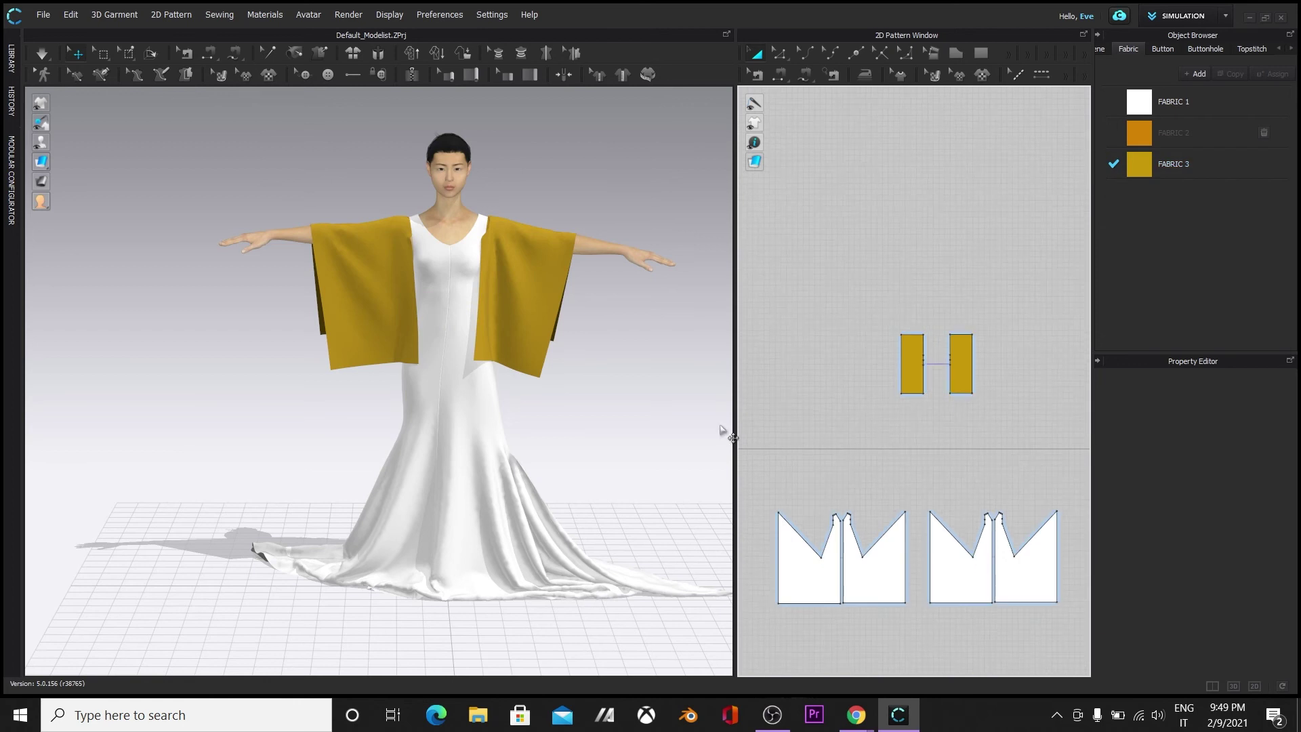
pyautogui.moveTo(950, 449); pyautogui.dragTo(955, 254, button='middle')
pyautogui.moveTo(762, 291); pyautogui.dragTo(1079, 434)
pyautogui.moveTo(1140, 164); pyautogui.dragTo(1023, 399)
pyautogui.click(877, 550)
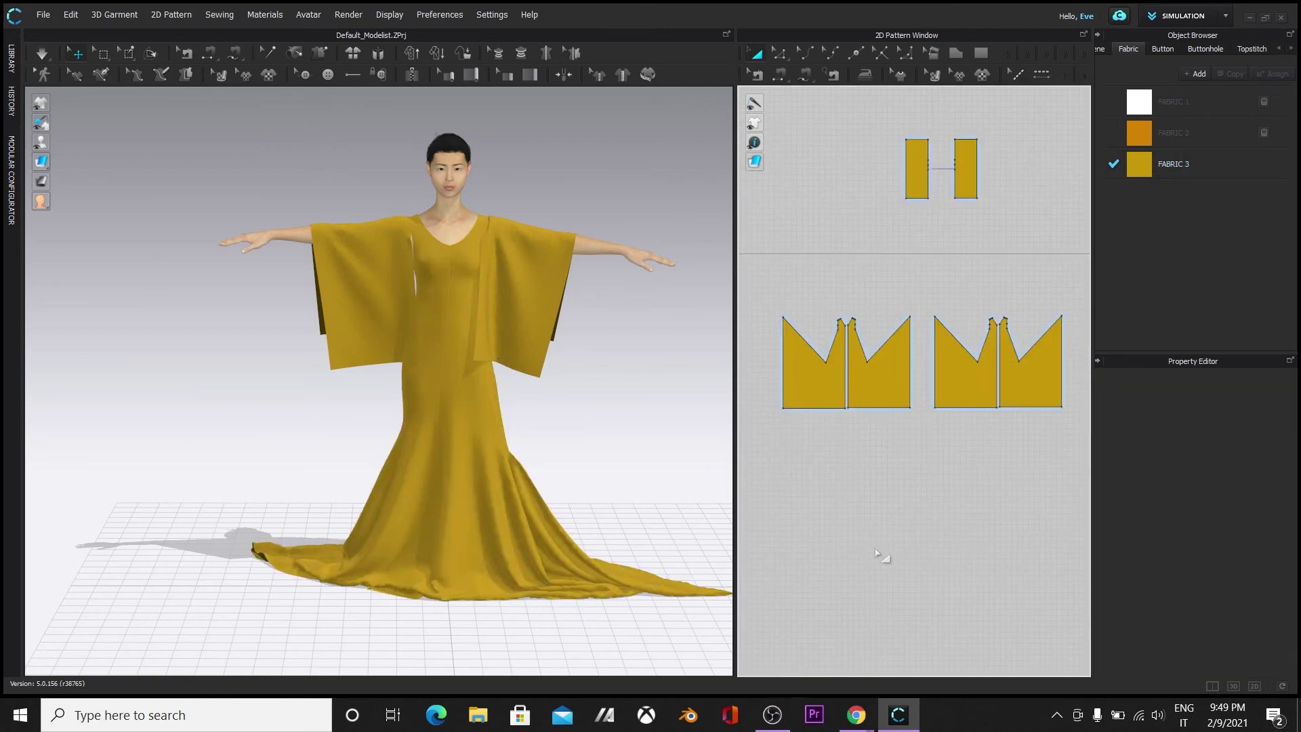
# Step: Simulate the garment and pull the folded end of the train outward at the avatar's right side
pyautogui.click(42, 53)
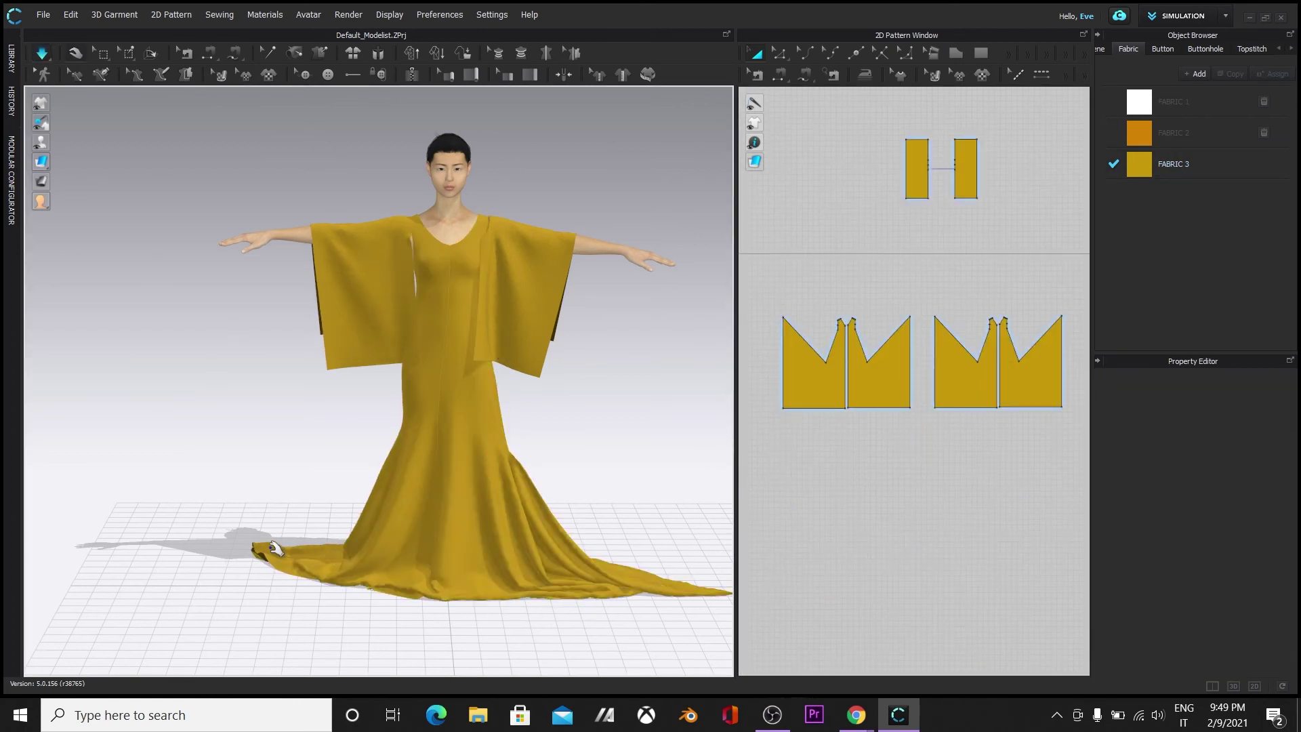
pyautogui.click(339, 576)
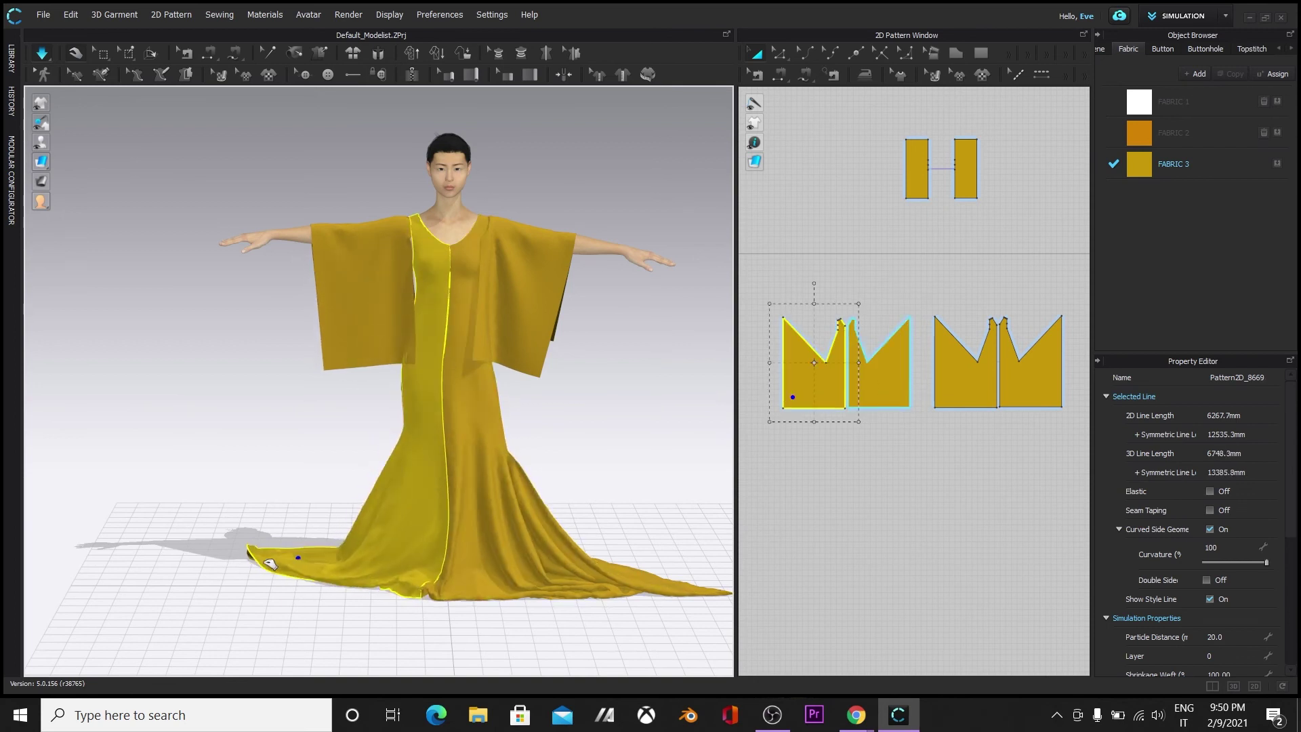
pyautogui.moveTo(328, 596); pyautogui.dragTo(358, 612, button='right')
pyautogui.click(1046, 212)
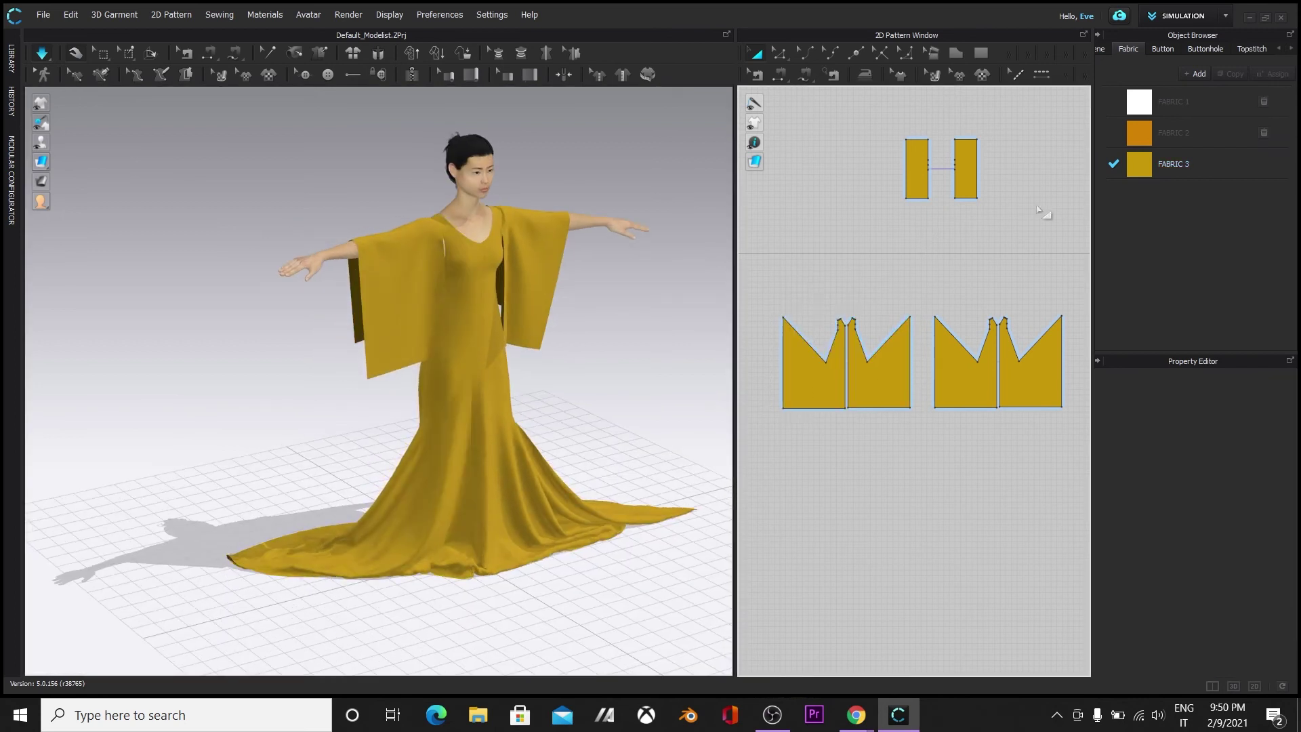
# Step: Stop the simulation and set the opacity of FABRIC 2 to 62
pyautogui.click(1141, 143)
pyautogui.moveTo(1259, 590); pyautogui.dragTo(1234, 586)
pyautogui.click(41, 54)
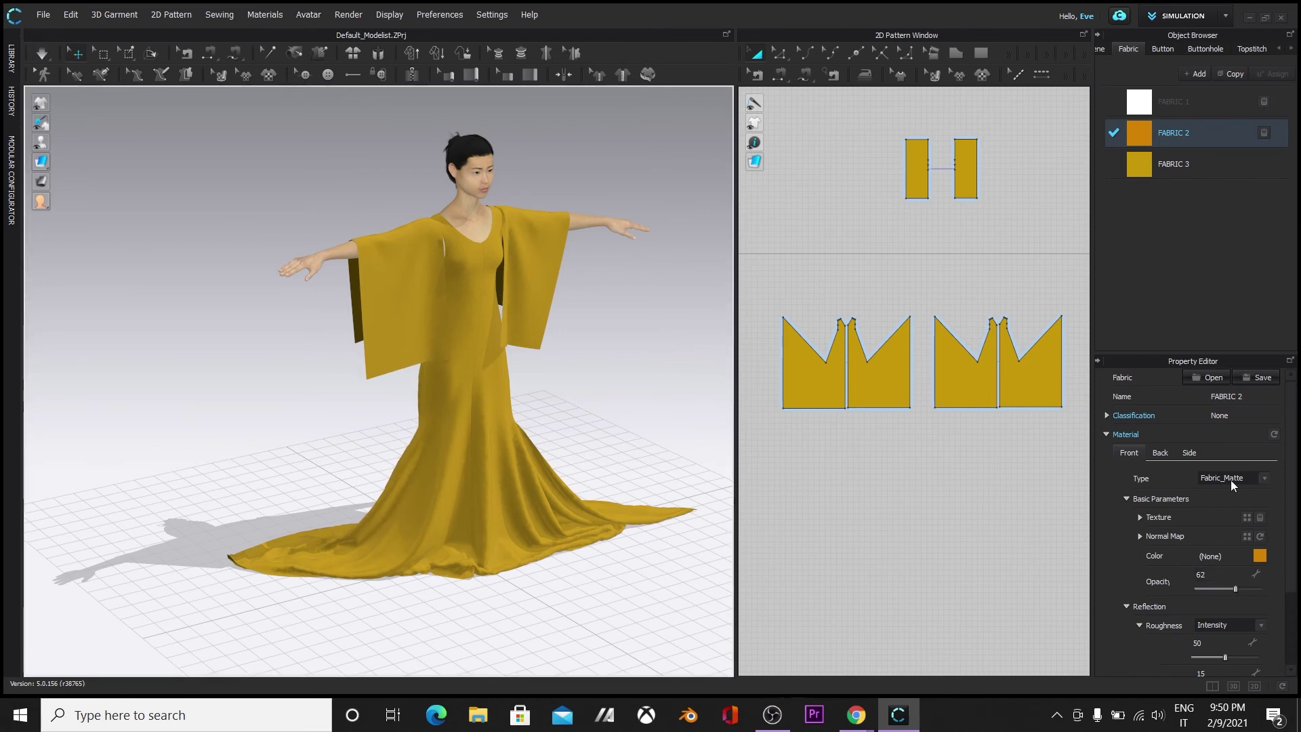
pyautogui.click(1234, 591)
# Step: Simulate the garment and pull the sleeve on the avatar's left arm outward from the body
pyautogui.click(683, 570)
pyautogui.moveTo(682, 582); pyautogui.dragTo(670, 582, button='right')
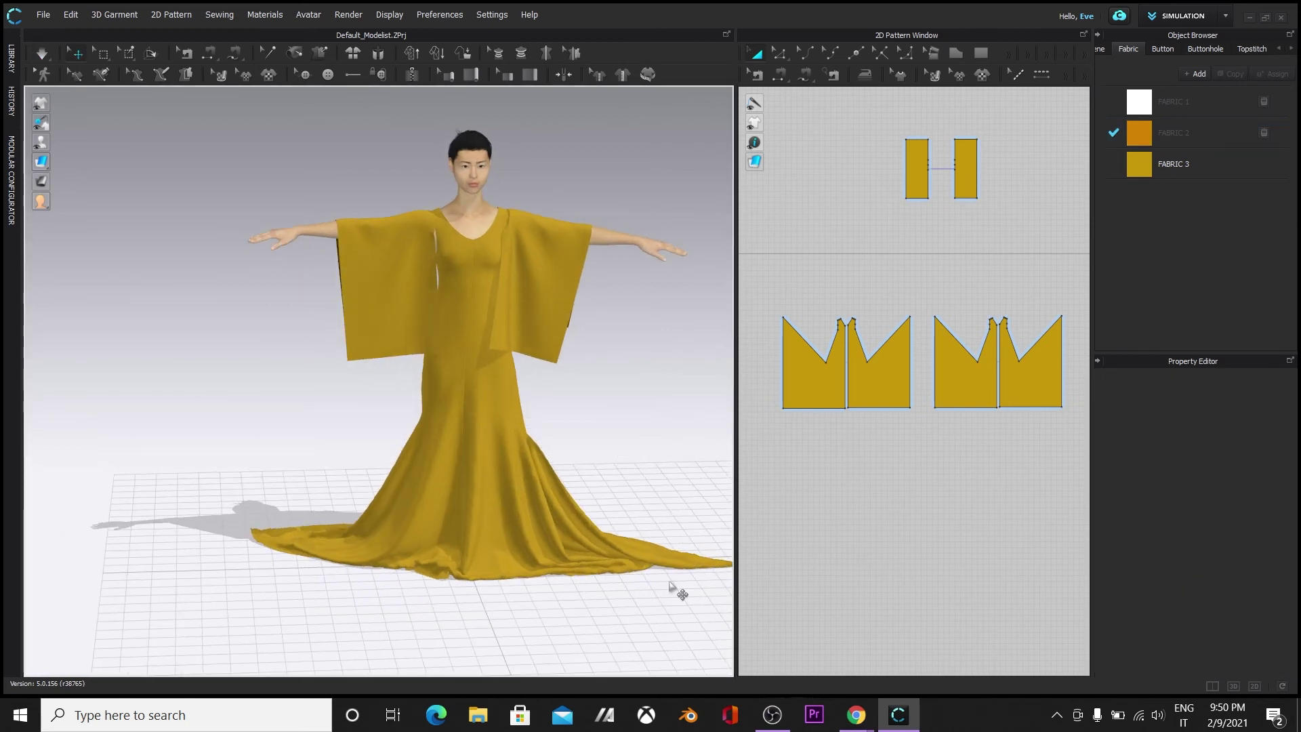
pyautogui.click(539, 328)
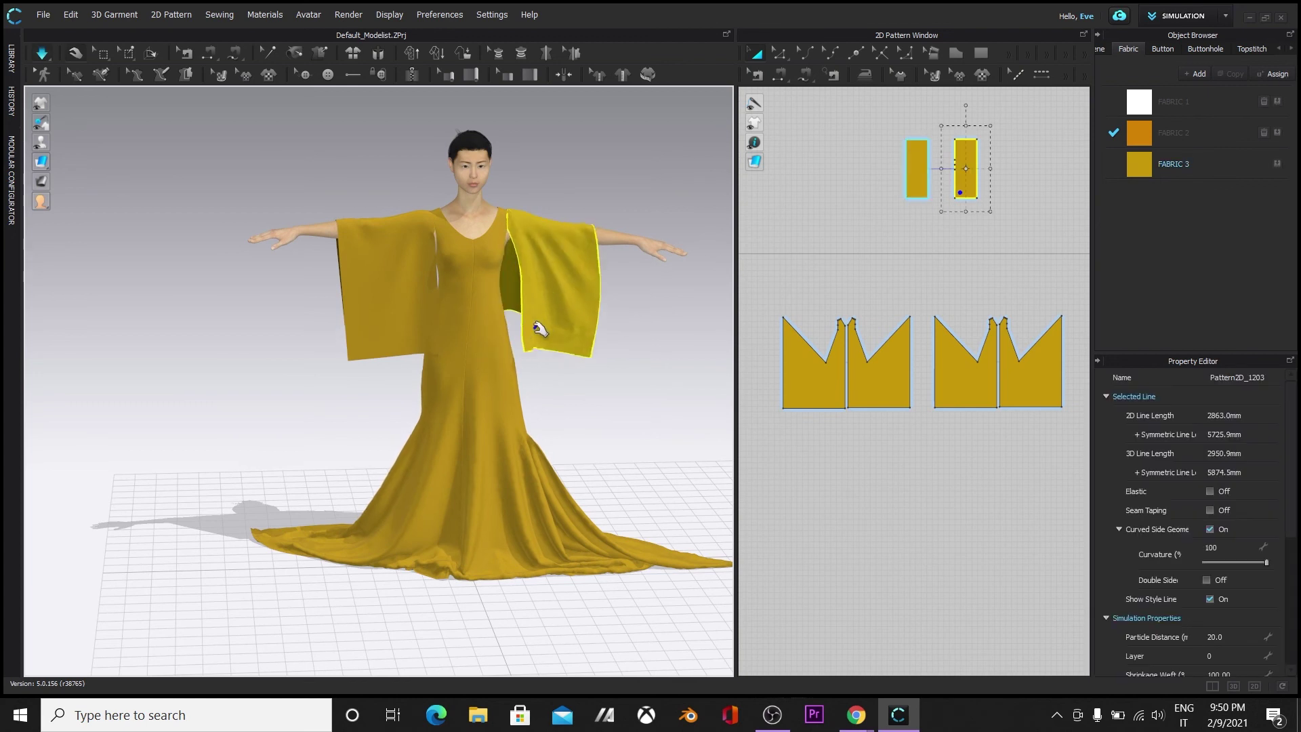
# Step: Change the material type of FABRIC 3 to a glossy fabric type
pyautogui.click(1135, 171)
pyautogui.click(1263, 479)
pyautogui.click(1239, 518)
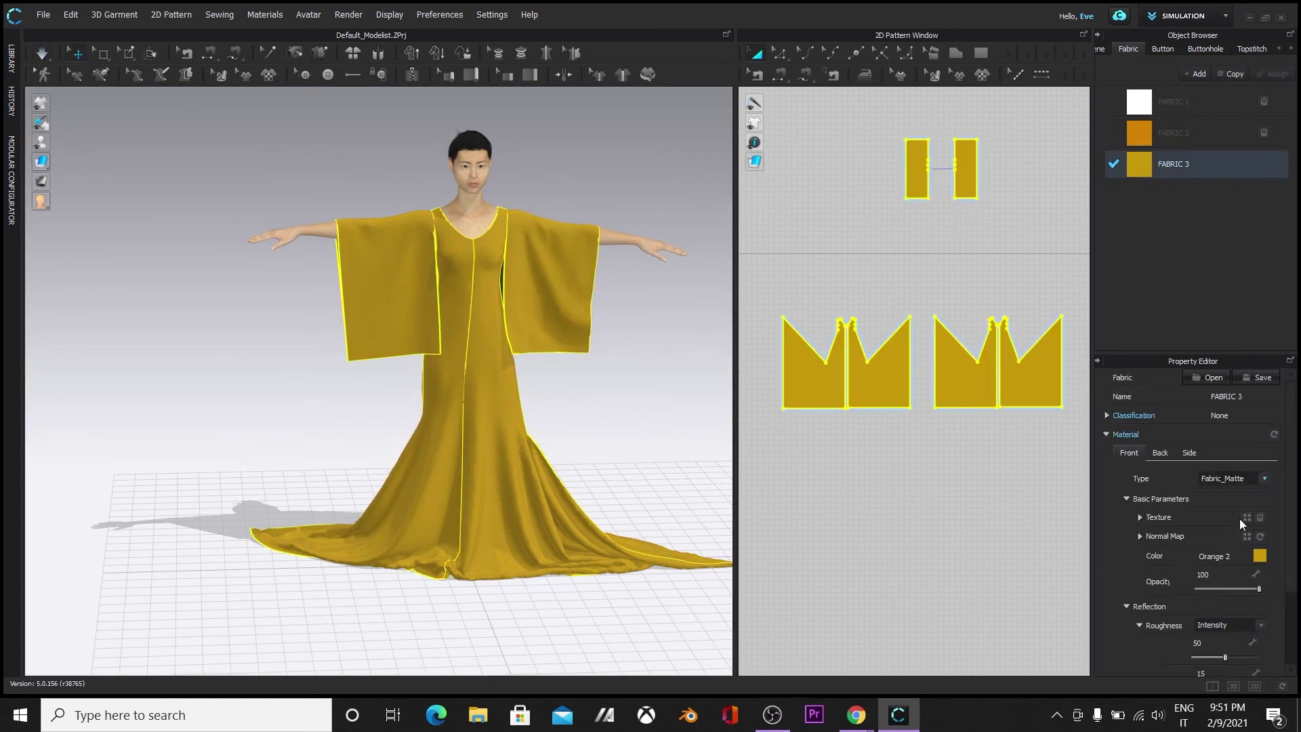
pyautogui.click(691, 528)
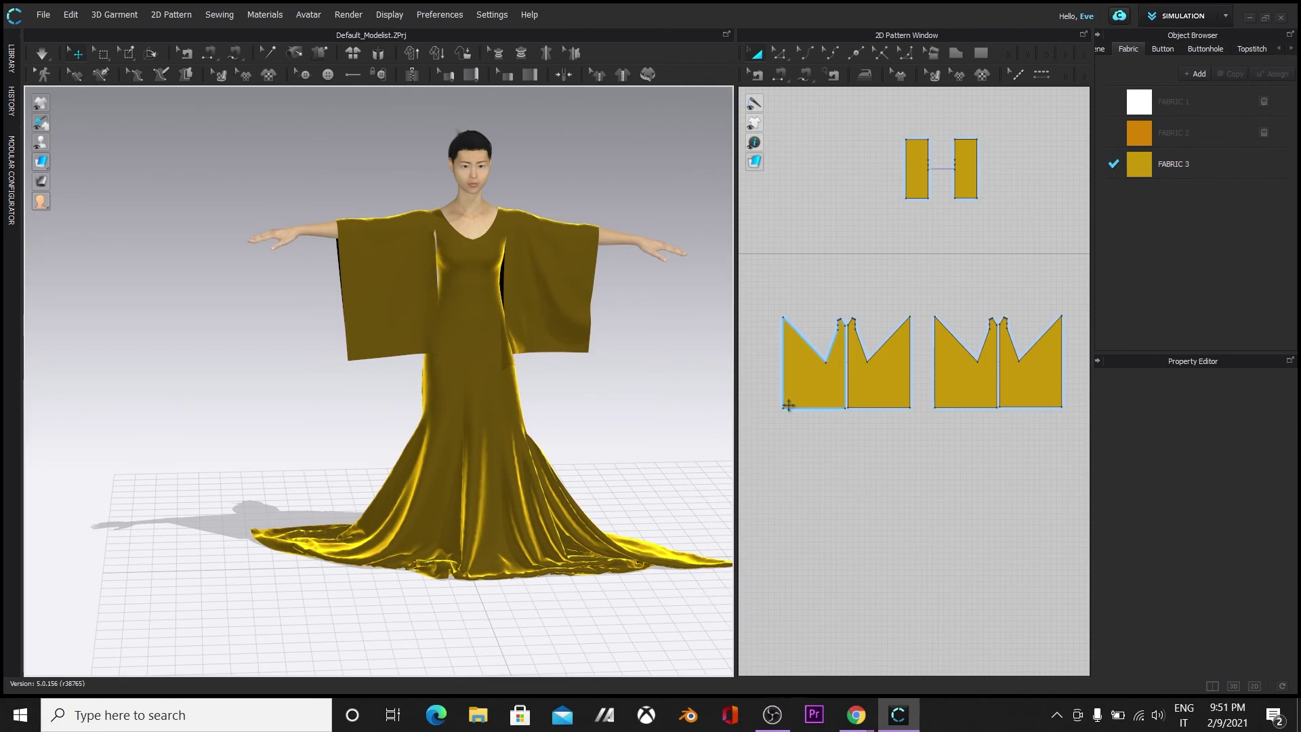
pyautogui.scroll(4, 718, 420)
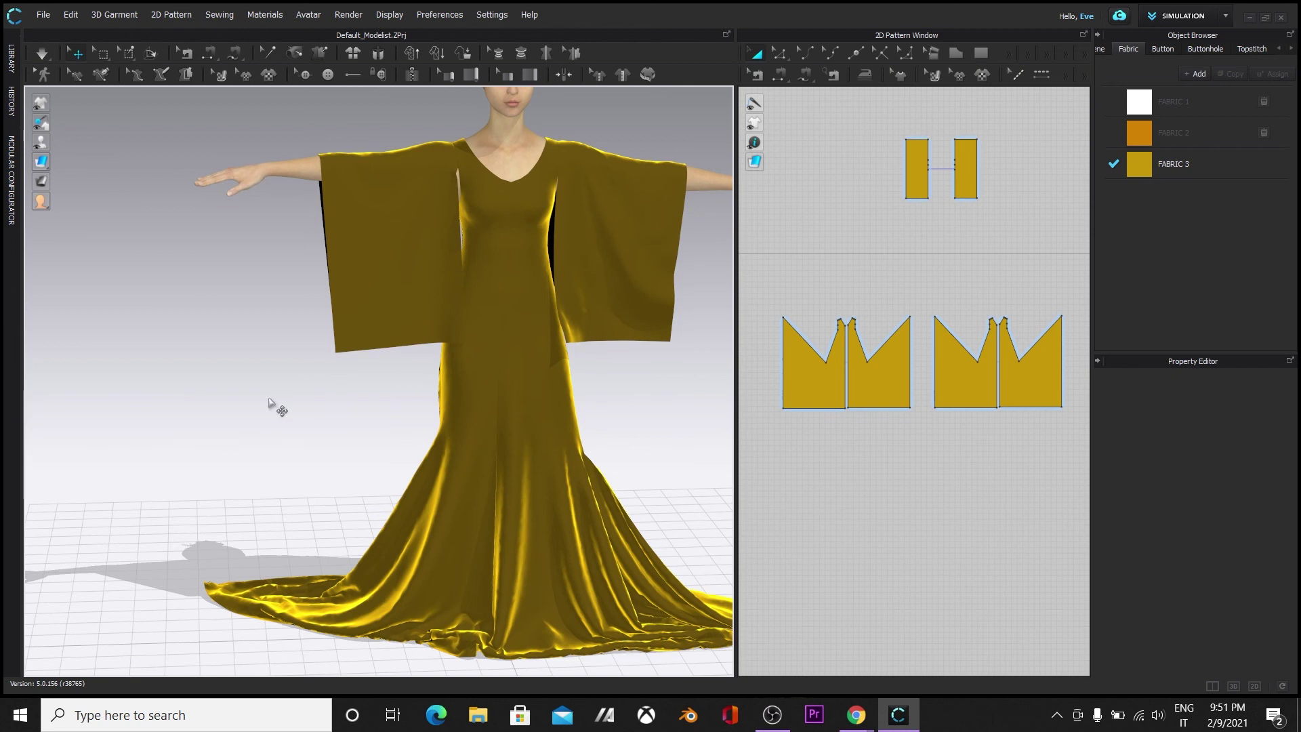
pyautogui.scroll(-2, 319, 522)
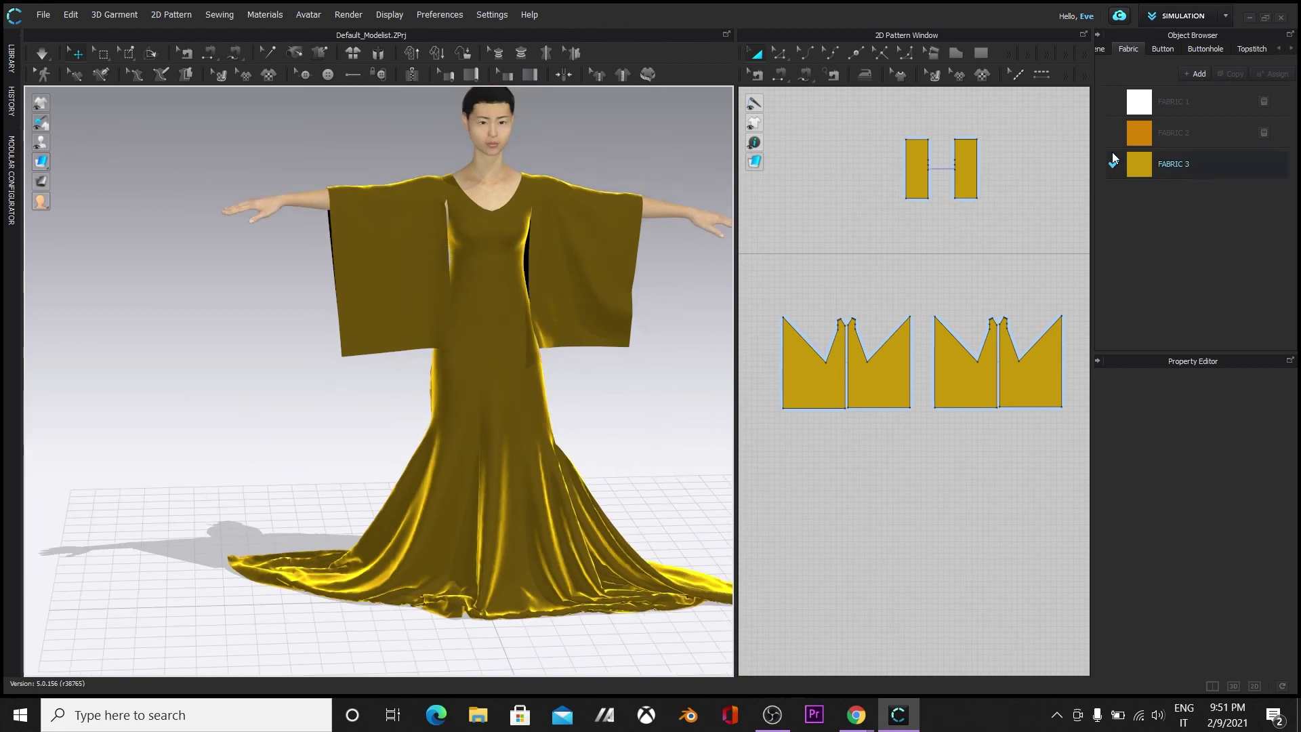
pyautogui.moveTo(1136, 132); pyautogui.dragTo(804, 101)
pyautogui.click(643, 372)
pyautogui.moveTo(903, 122); pyautogui.dragTo(993, 221)
pyautogui.click(685, 355)
# Step: Collapse the Object Browser and Property Editor, and float the 2D Pattern Window
pyautogui.scroll(-2, 657, 357)
pyautogui.click(1098, 35)
pyautogui.click(1077, 35)
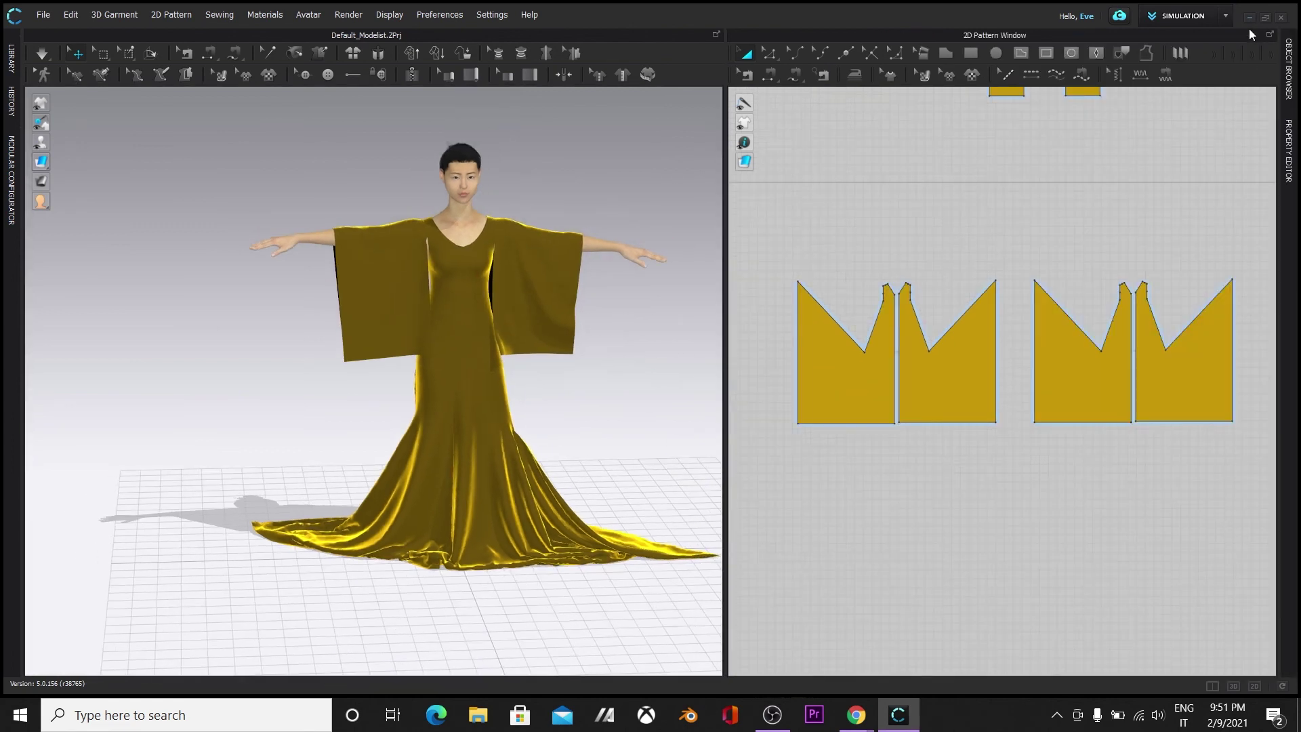
pyautogui.click(1267, 34)
pyautogui.moveTo(904, 42); pyautogui.dragTo(893, 80)
# Step: Open the Render window beside the 3D view, start rendering the dress, and show the Property Editor again
pyautogui.click(337, 19)
pyautogui.click(354, 33)
pyautogui.click(1141, 351)
pyautogui.click(847, 226)
pyautogui.moveTo(834, 339); pyautogui.dragTo(693, 338)
pyautogui.click(1290, 170)
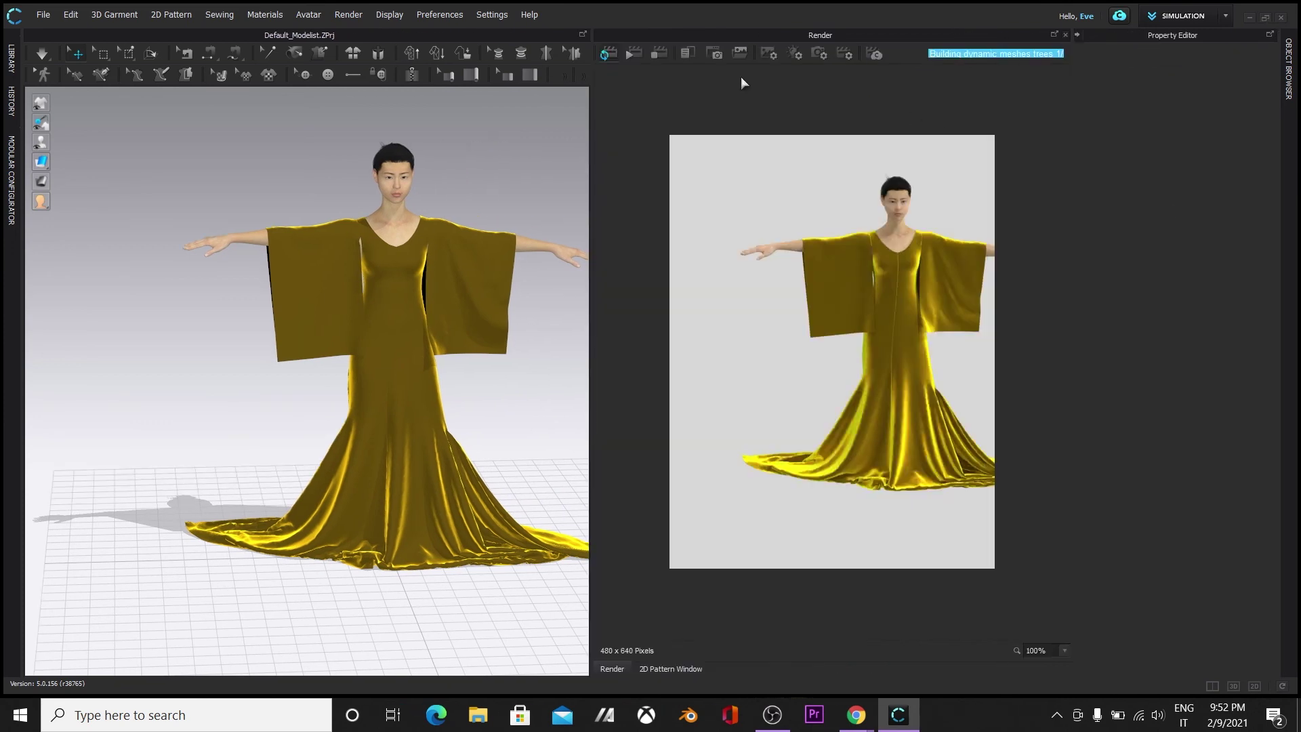
# Step: Show the render's image properties, centre the dress in the frame, and set the image size to 650 by 1000 pixels
pyautogui.click(769, 54)
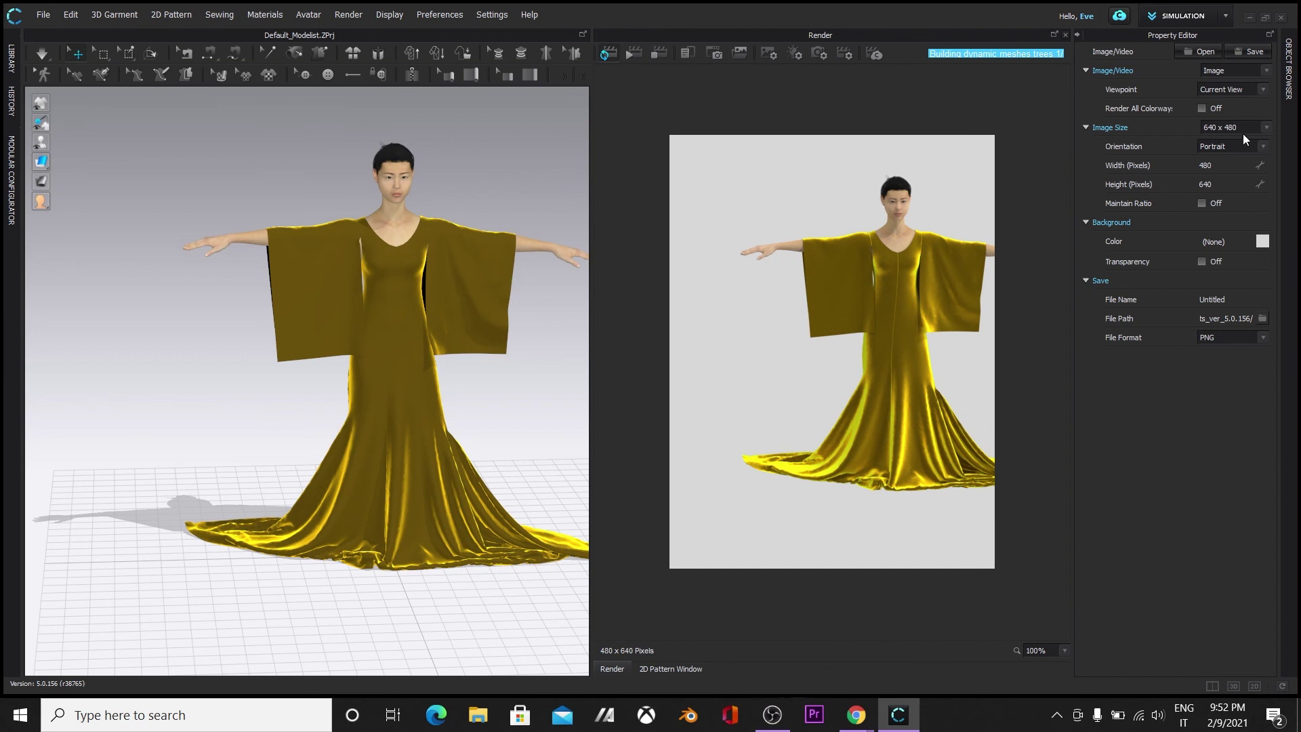
pyautogui.moveTo(916, 394); pyautogui.dragTo(829, 401, button='middle')
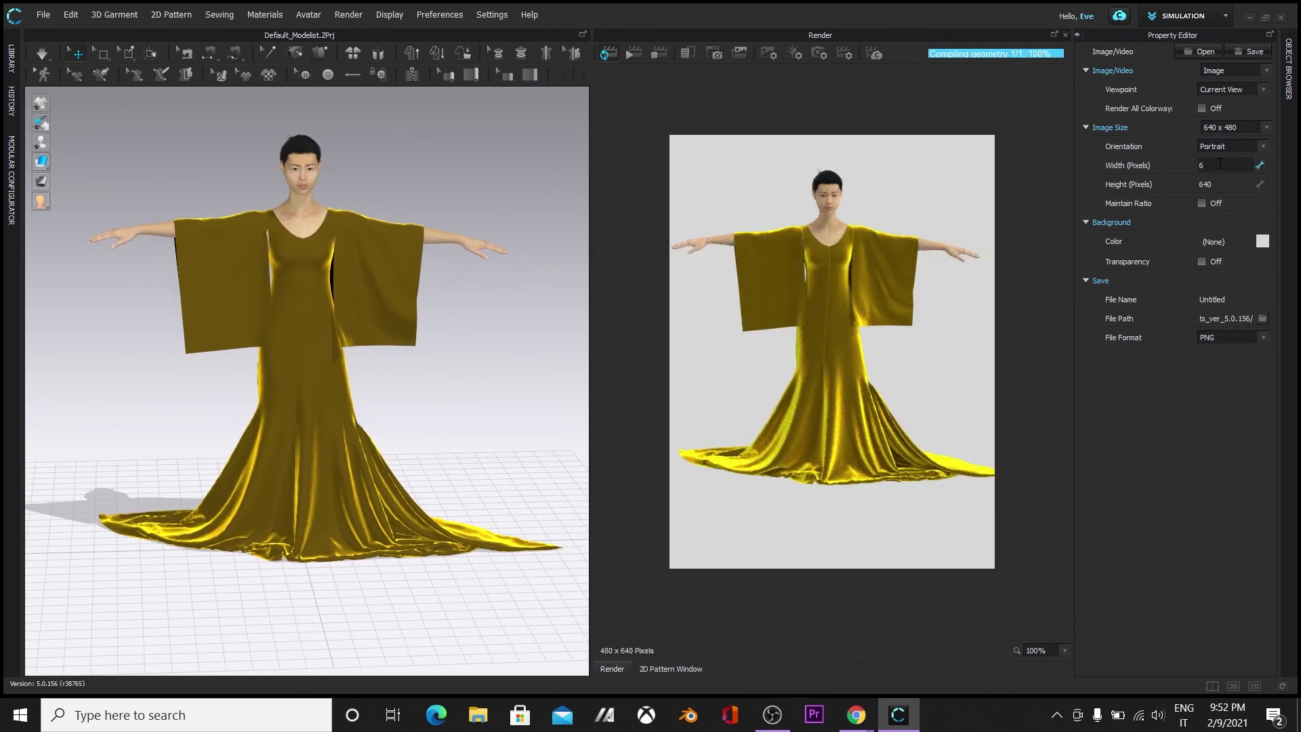
pyautogui.click(1198, 184)
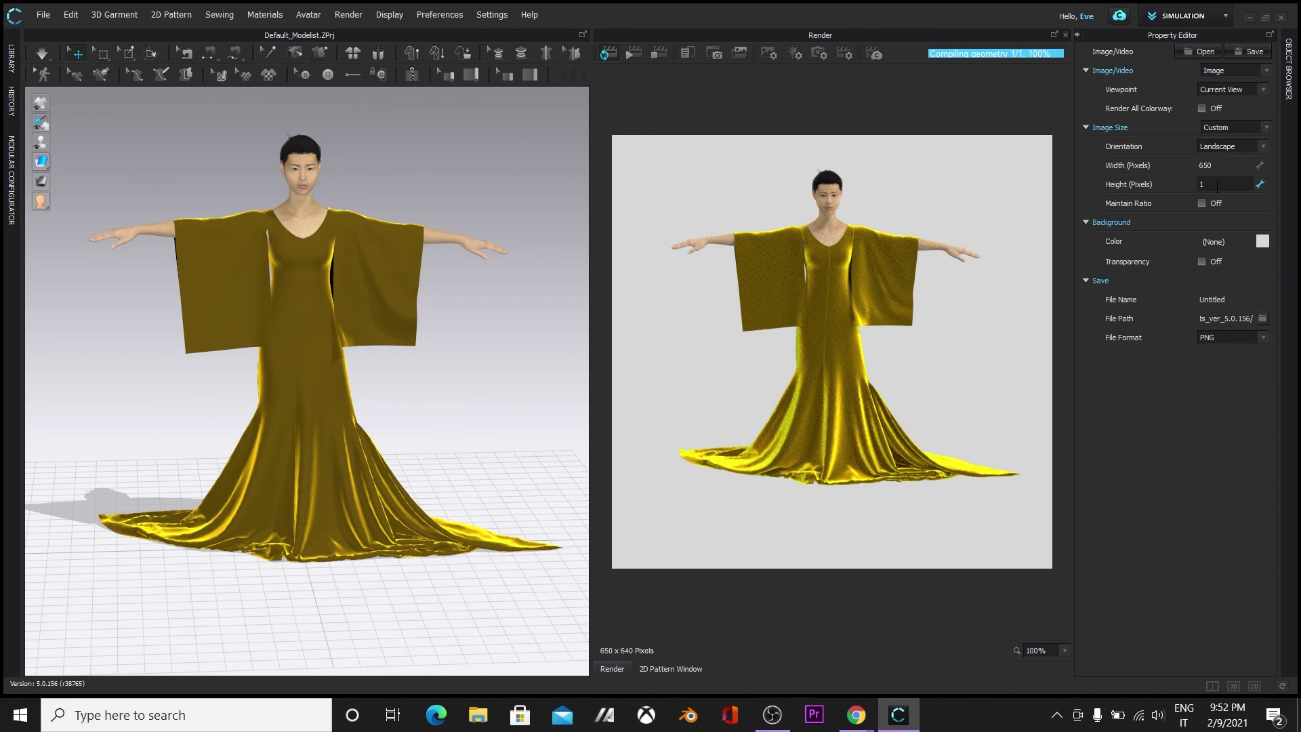
pyautogui.write('1000')
pyautogui.press('Return')
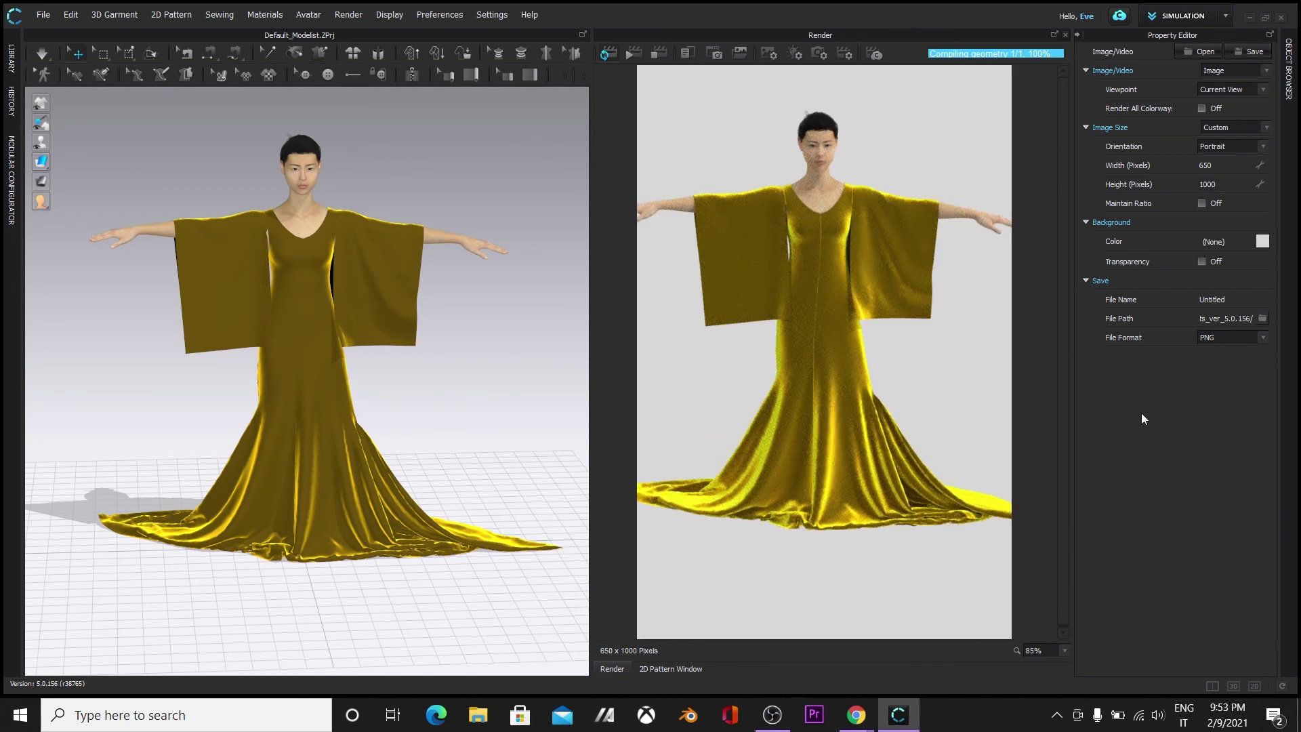
# Step: Set the render image width to 700 pixels and reframe the dress slightly smaller
pyautogui.click(1227, 168)
pyautogui.write('700')
pyautogui.press('Return')
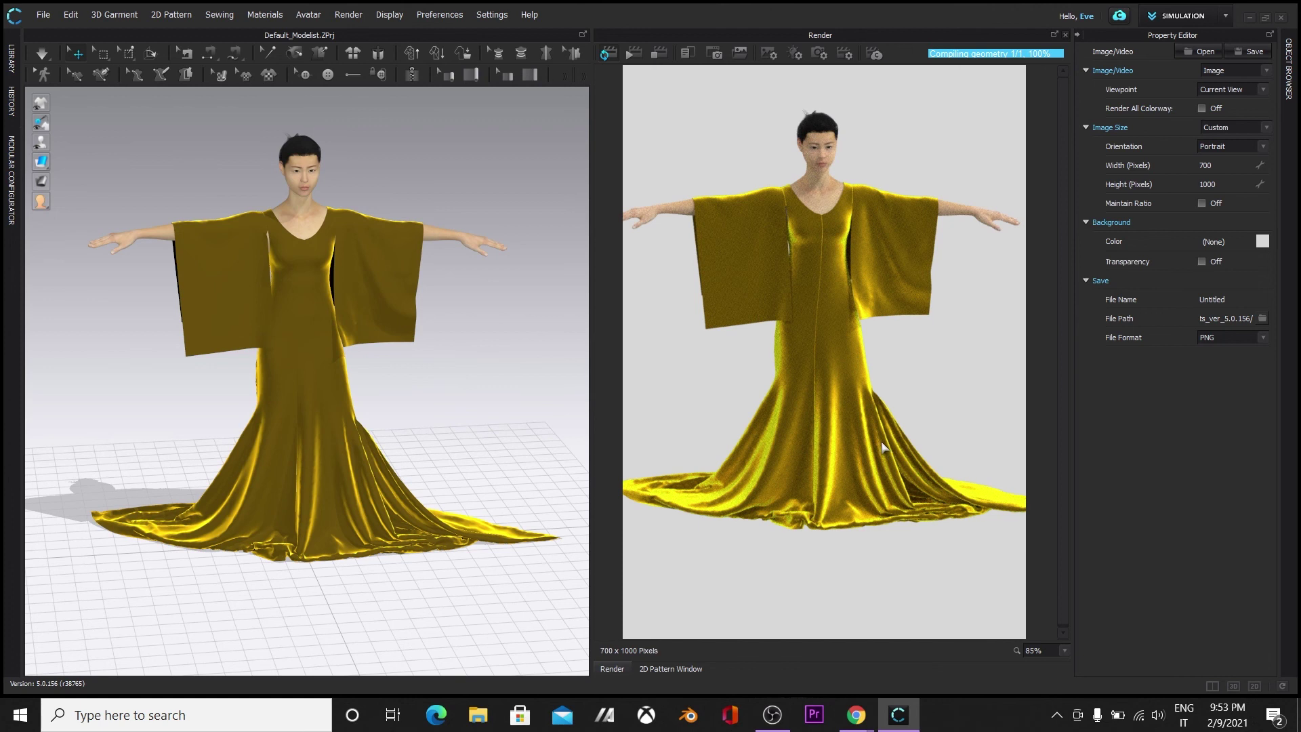
pyautogui.scroll(2, 858, 559)
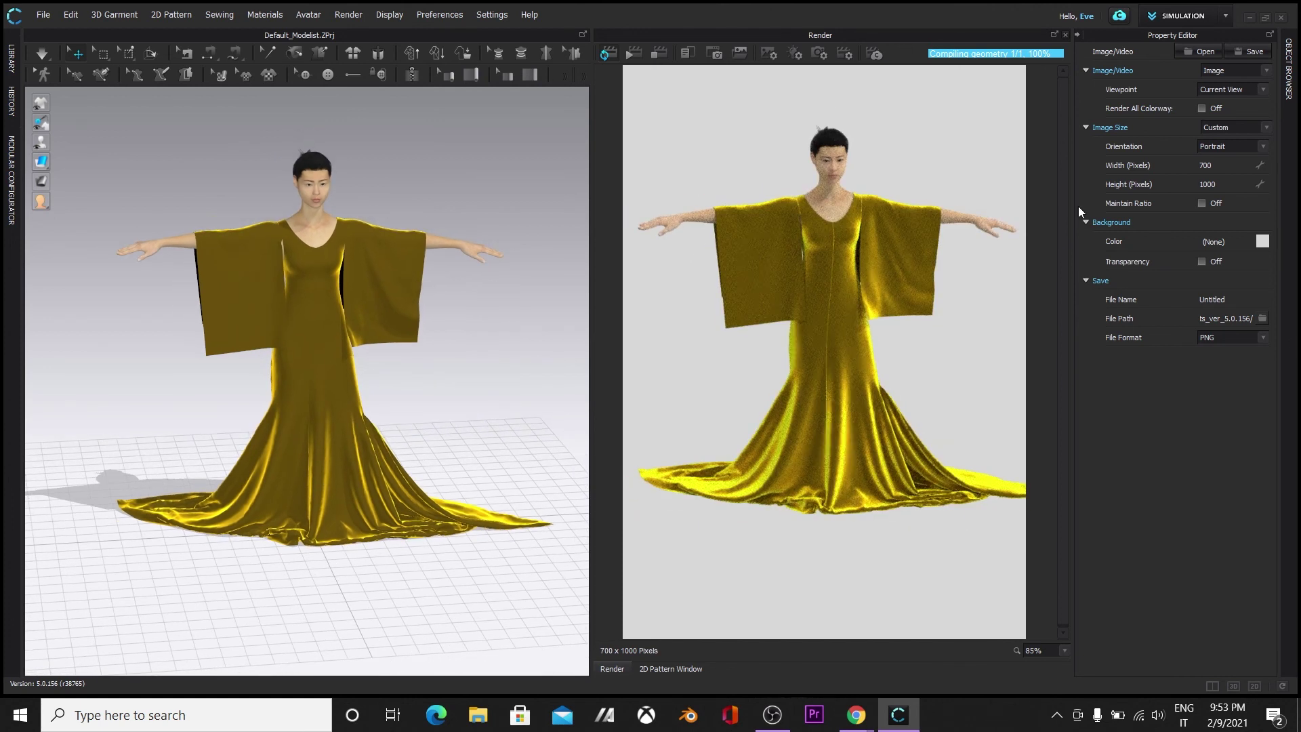
pyautogui.click(1262, 242)
pyautogui.moveTo(555, 156); pyautogui.dragTo(296, 141)
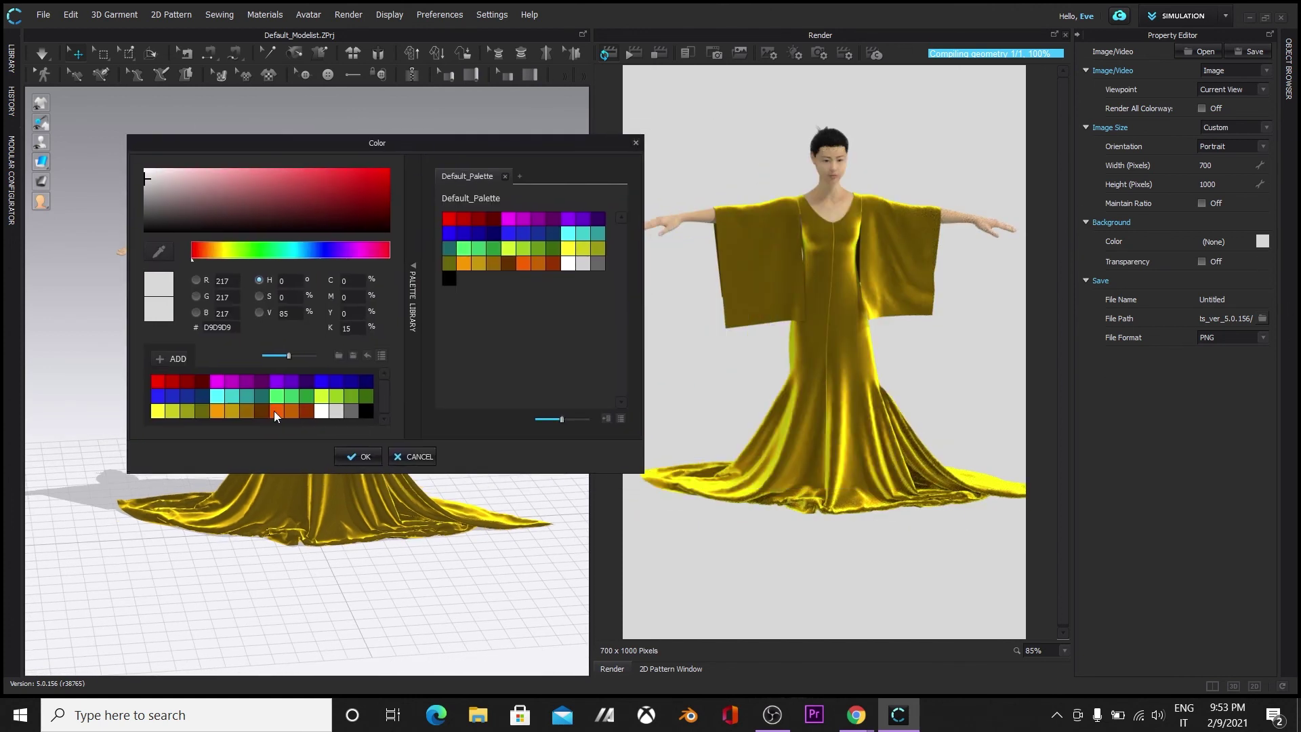
pyautogui.click(351, 411)
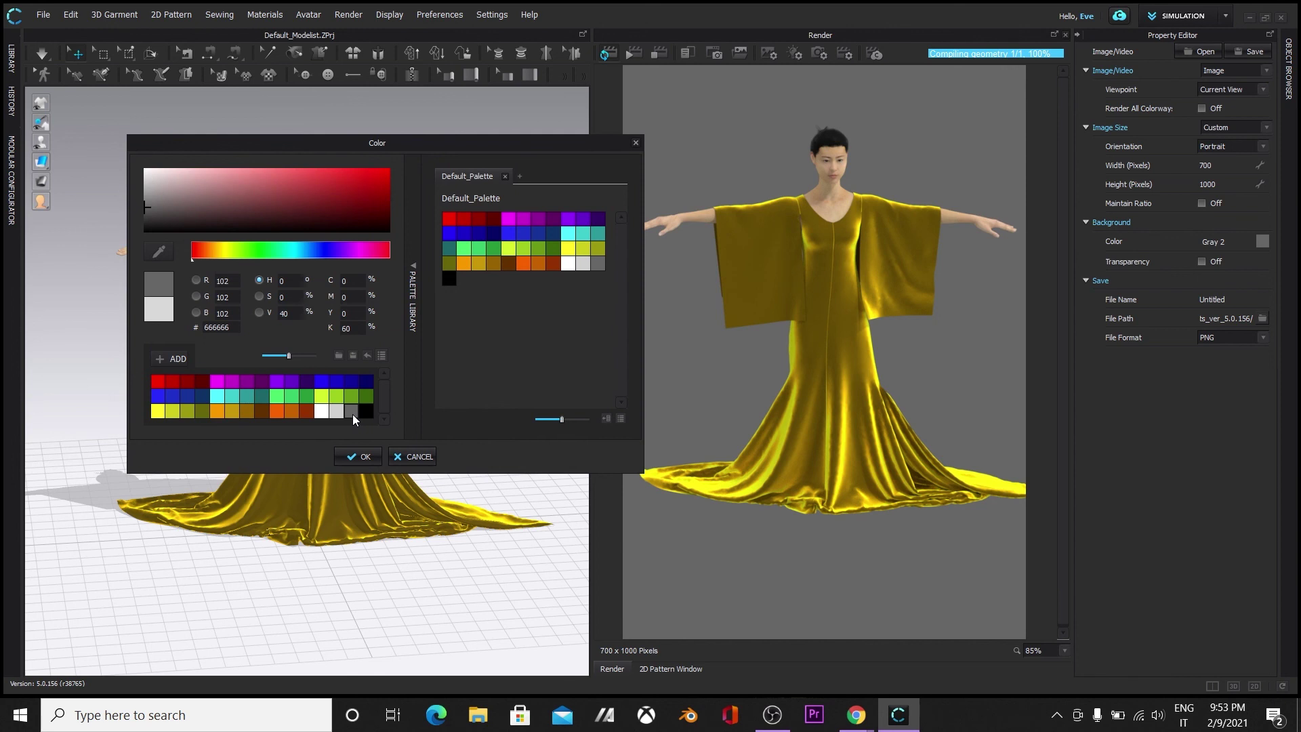
pyautogui.click(412, 457)
# Step: Float the 3D window away from the Render window and set the render background color to Gray 2
pyautogui.click(583, 34)
pyautogui.moveTo(819, 465); pyautogui.dragTo(833, 467)
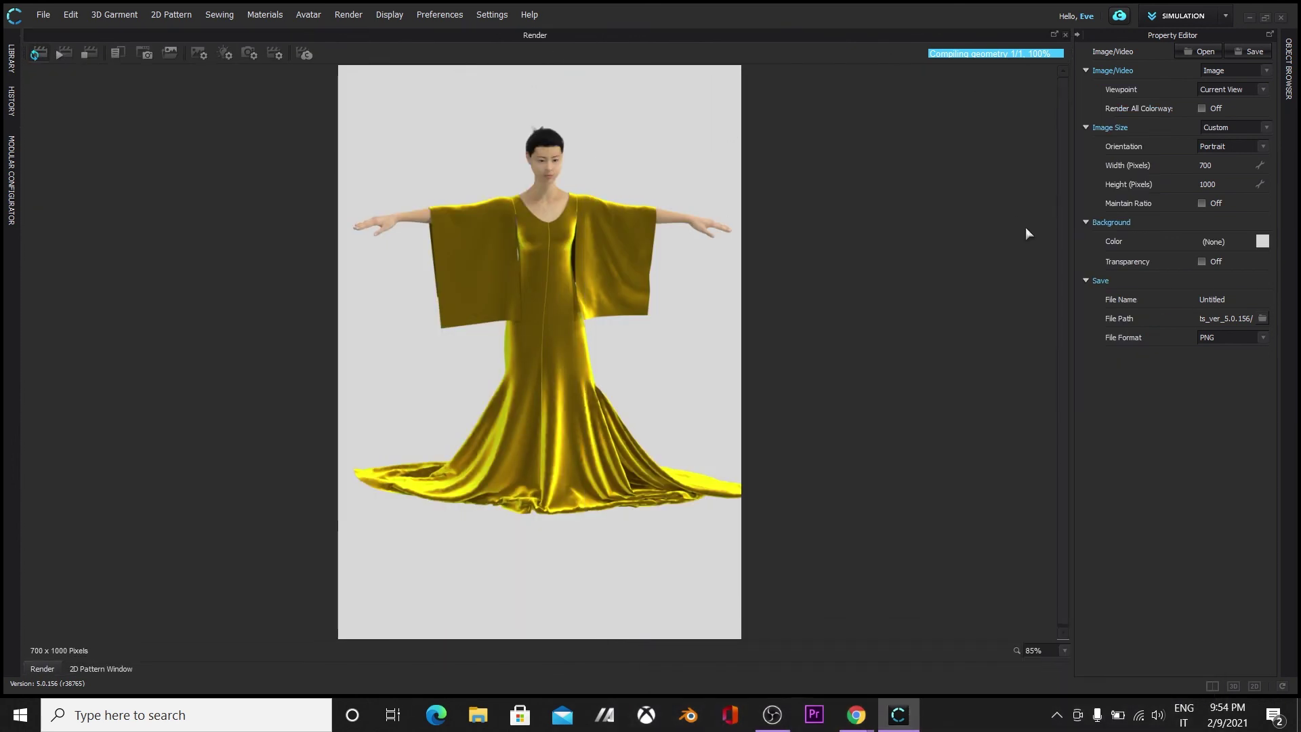
pyautogui.click(1261, 241)
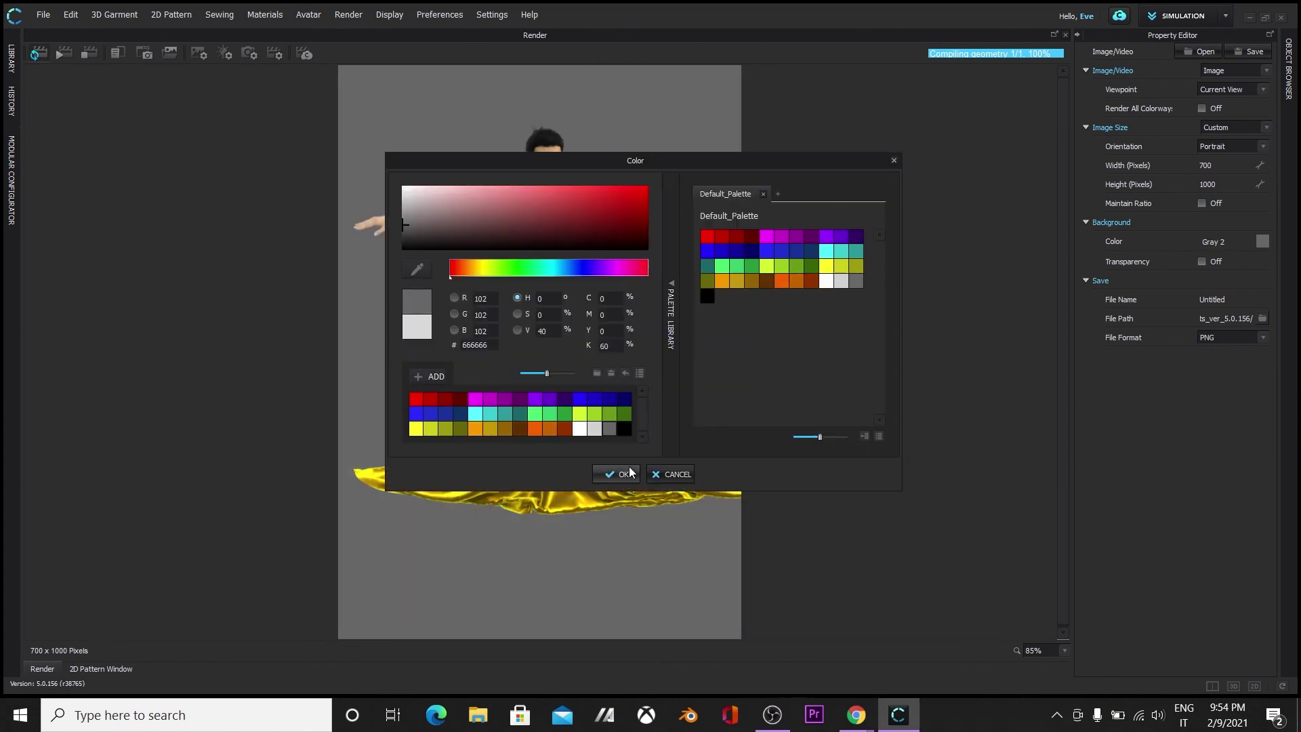
pyautogui.click(625, 474)
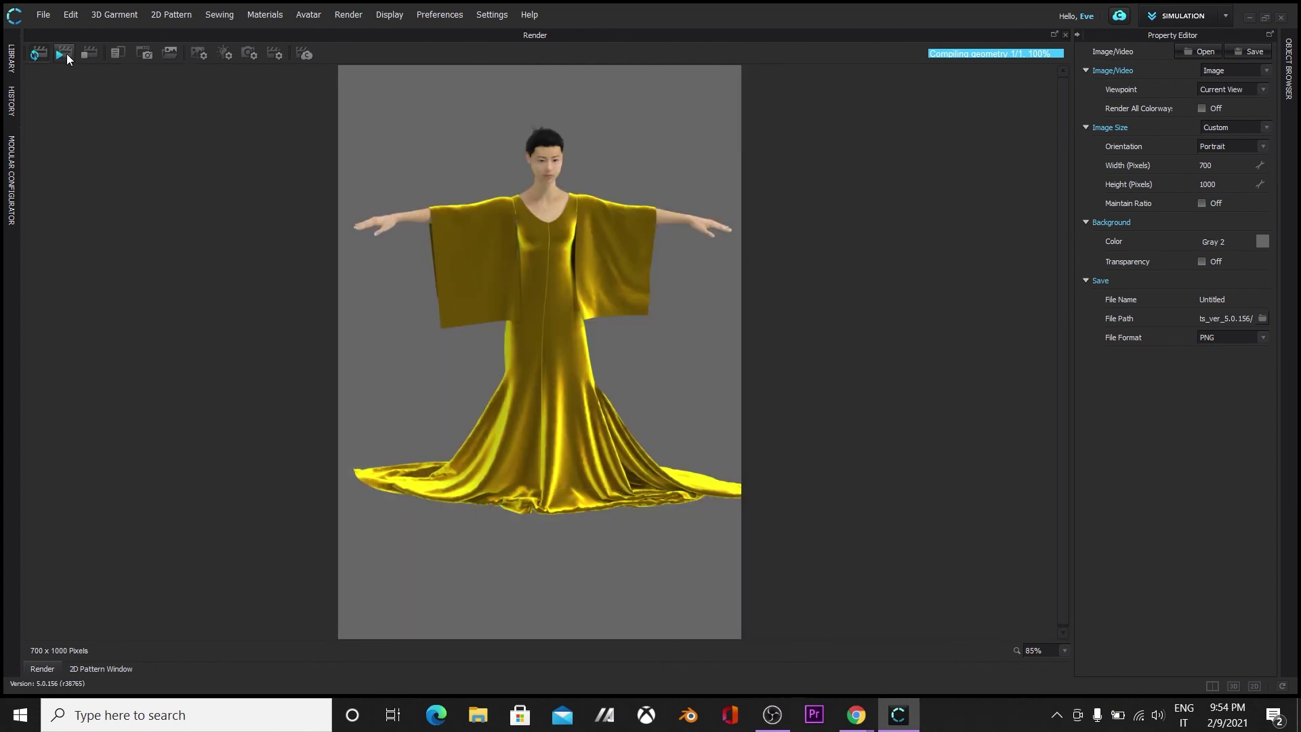